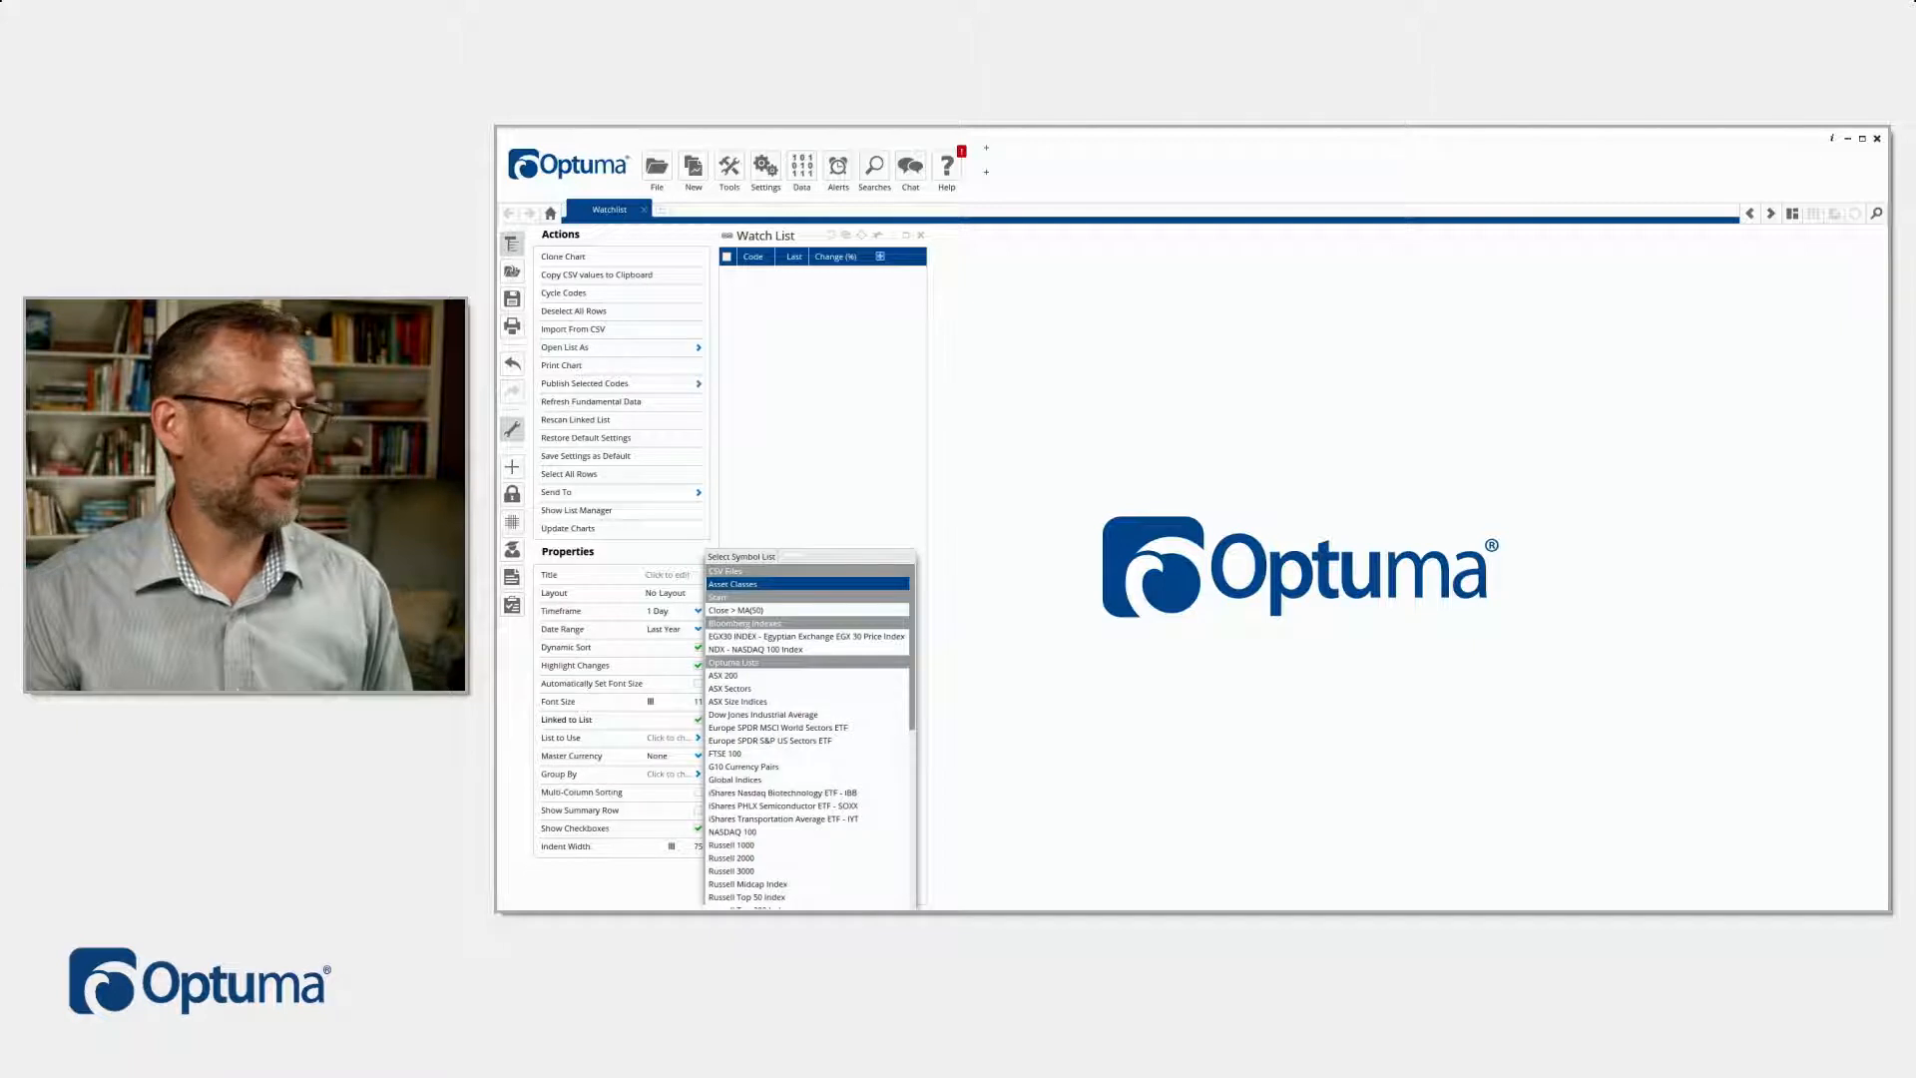
Link the watch list to the Close > MA(50) scan list and widen the watch list pane
click(744, 608)
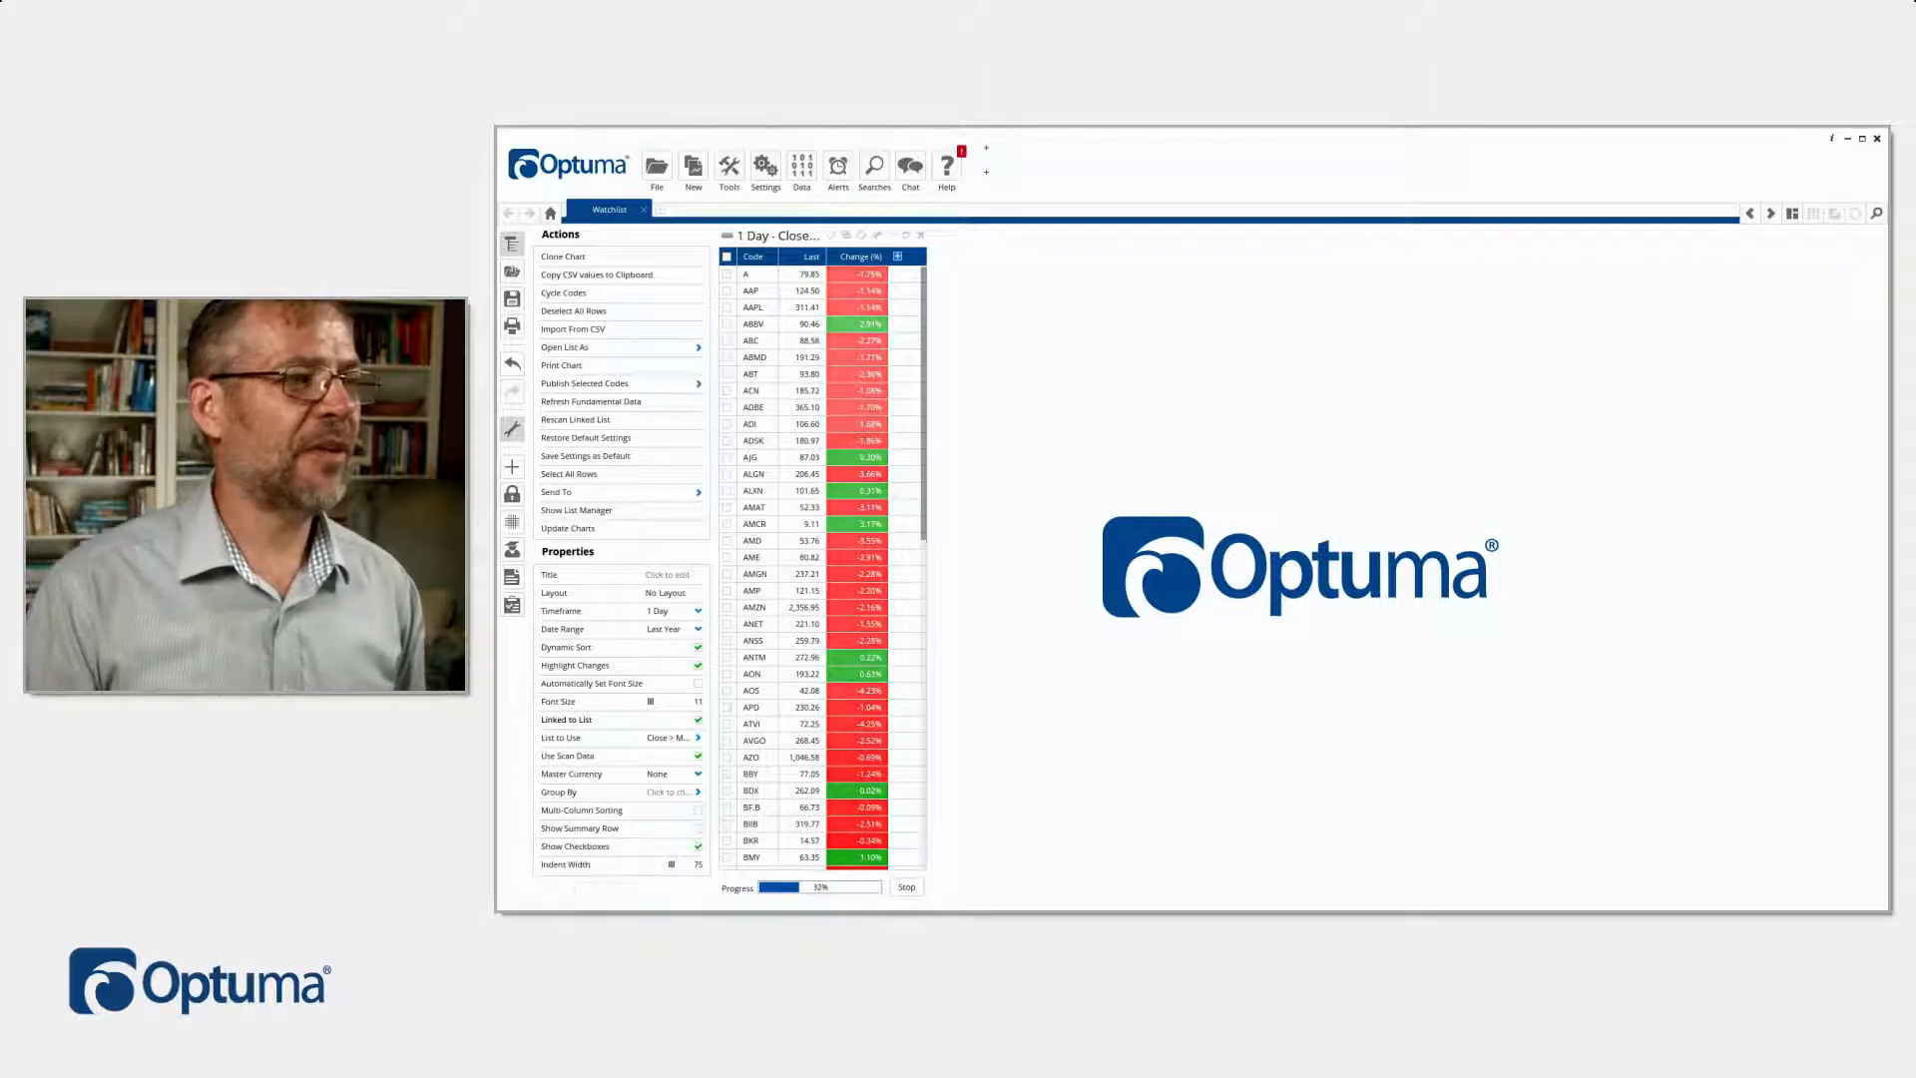
drag(928, 469, 1076, 440)
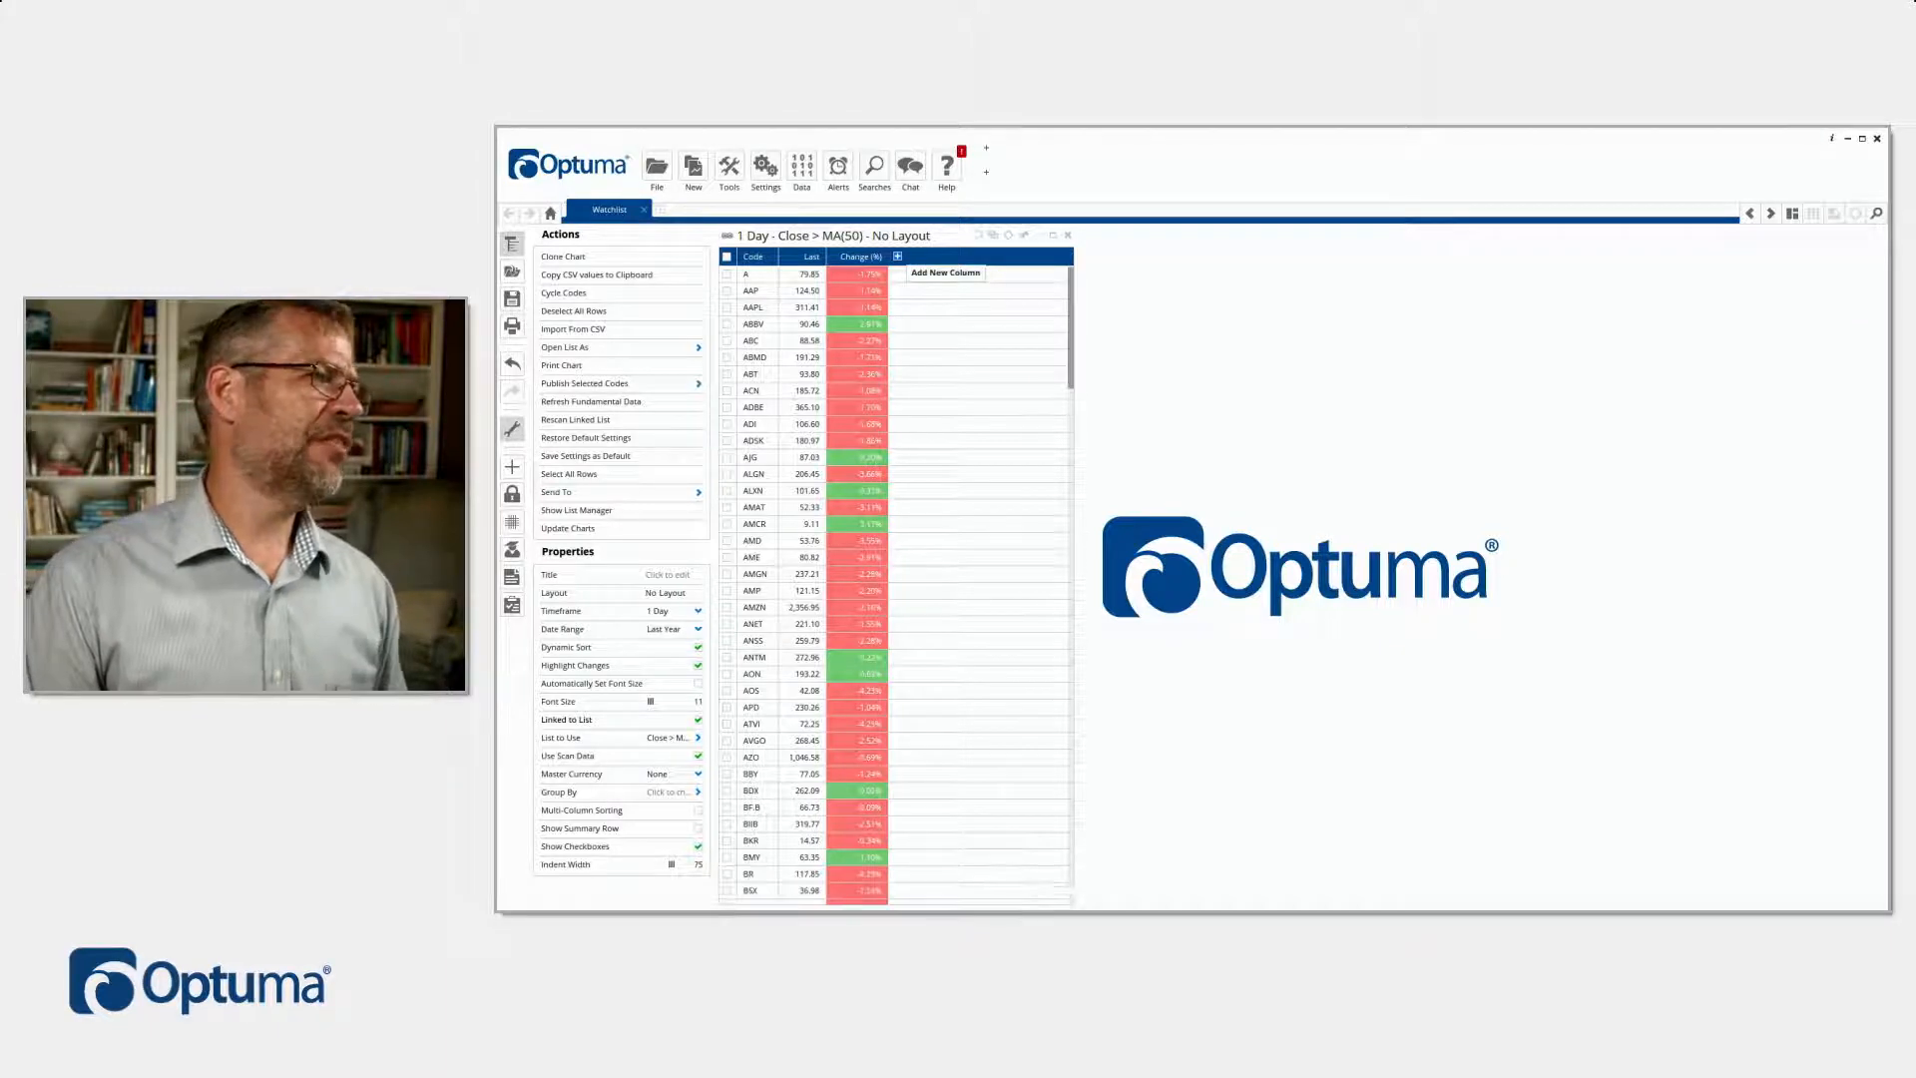
click(897, 257)
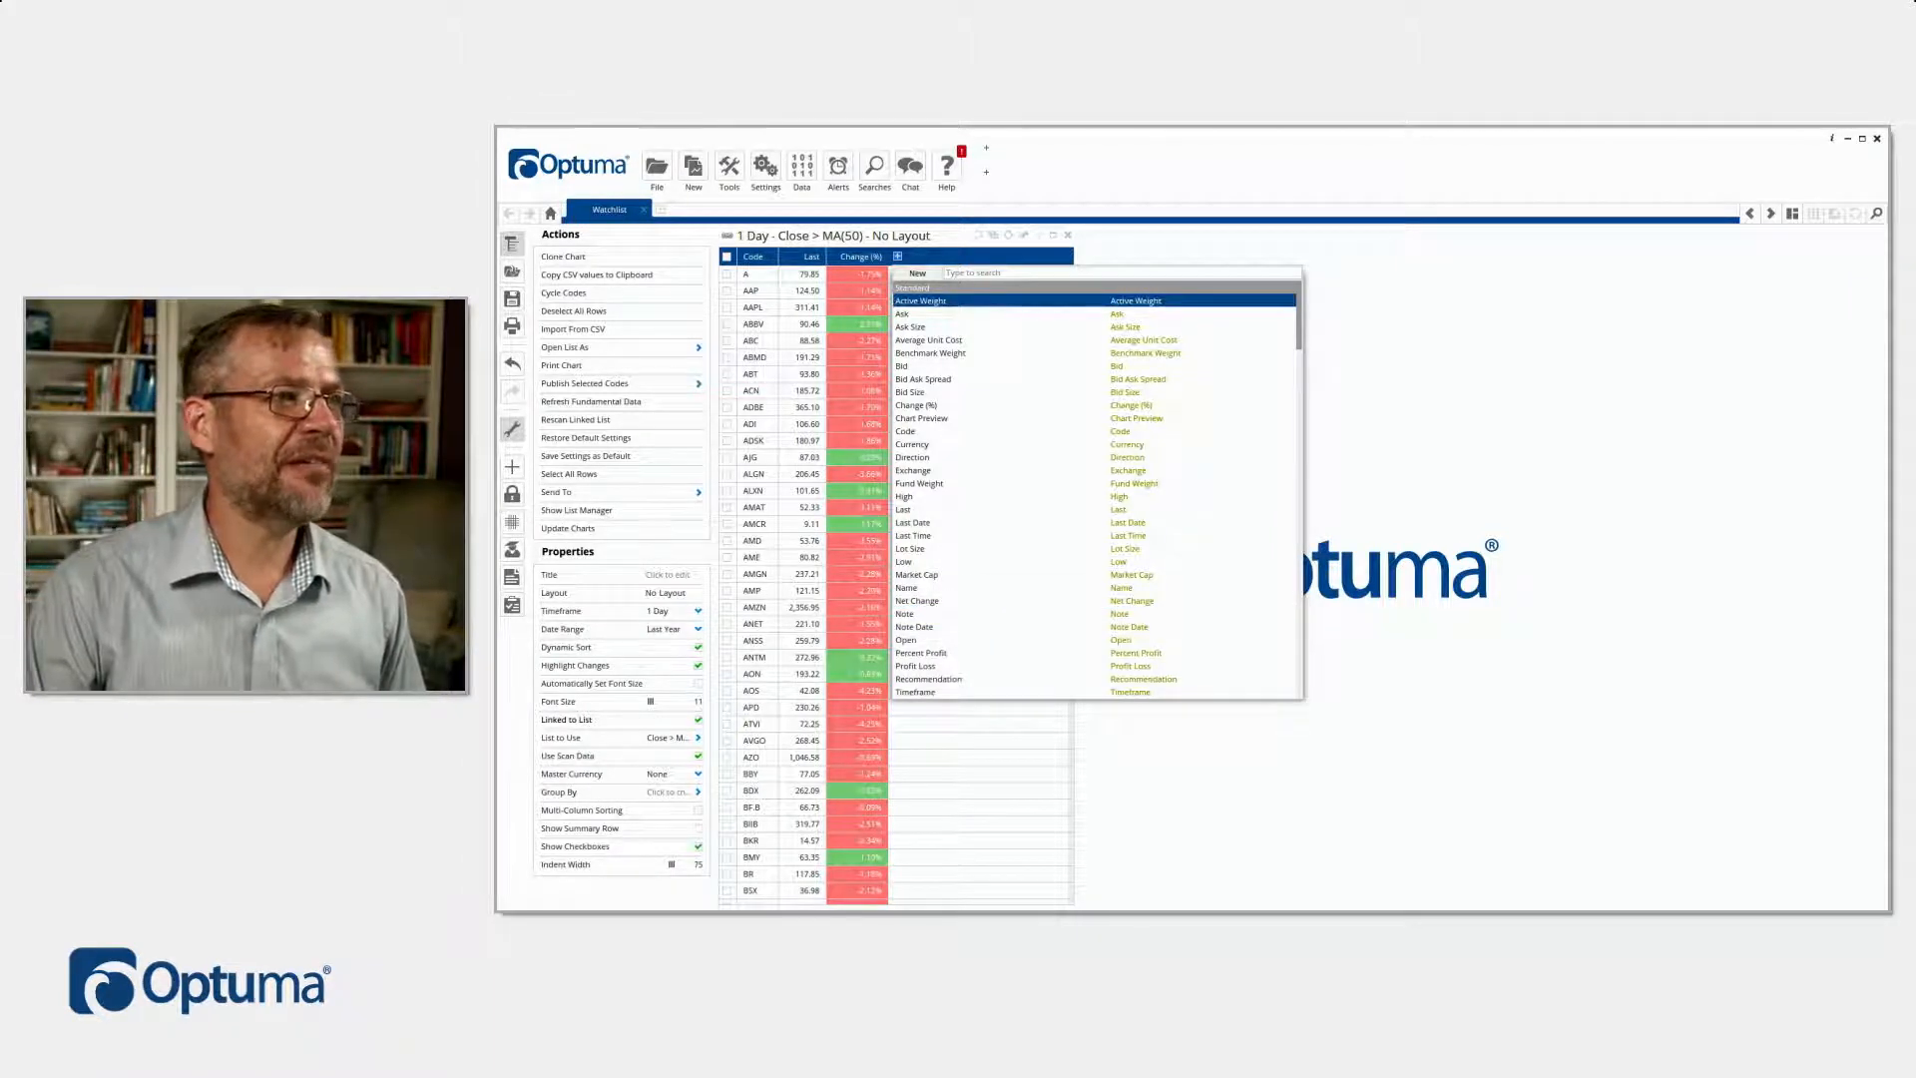
click(911, 290)
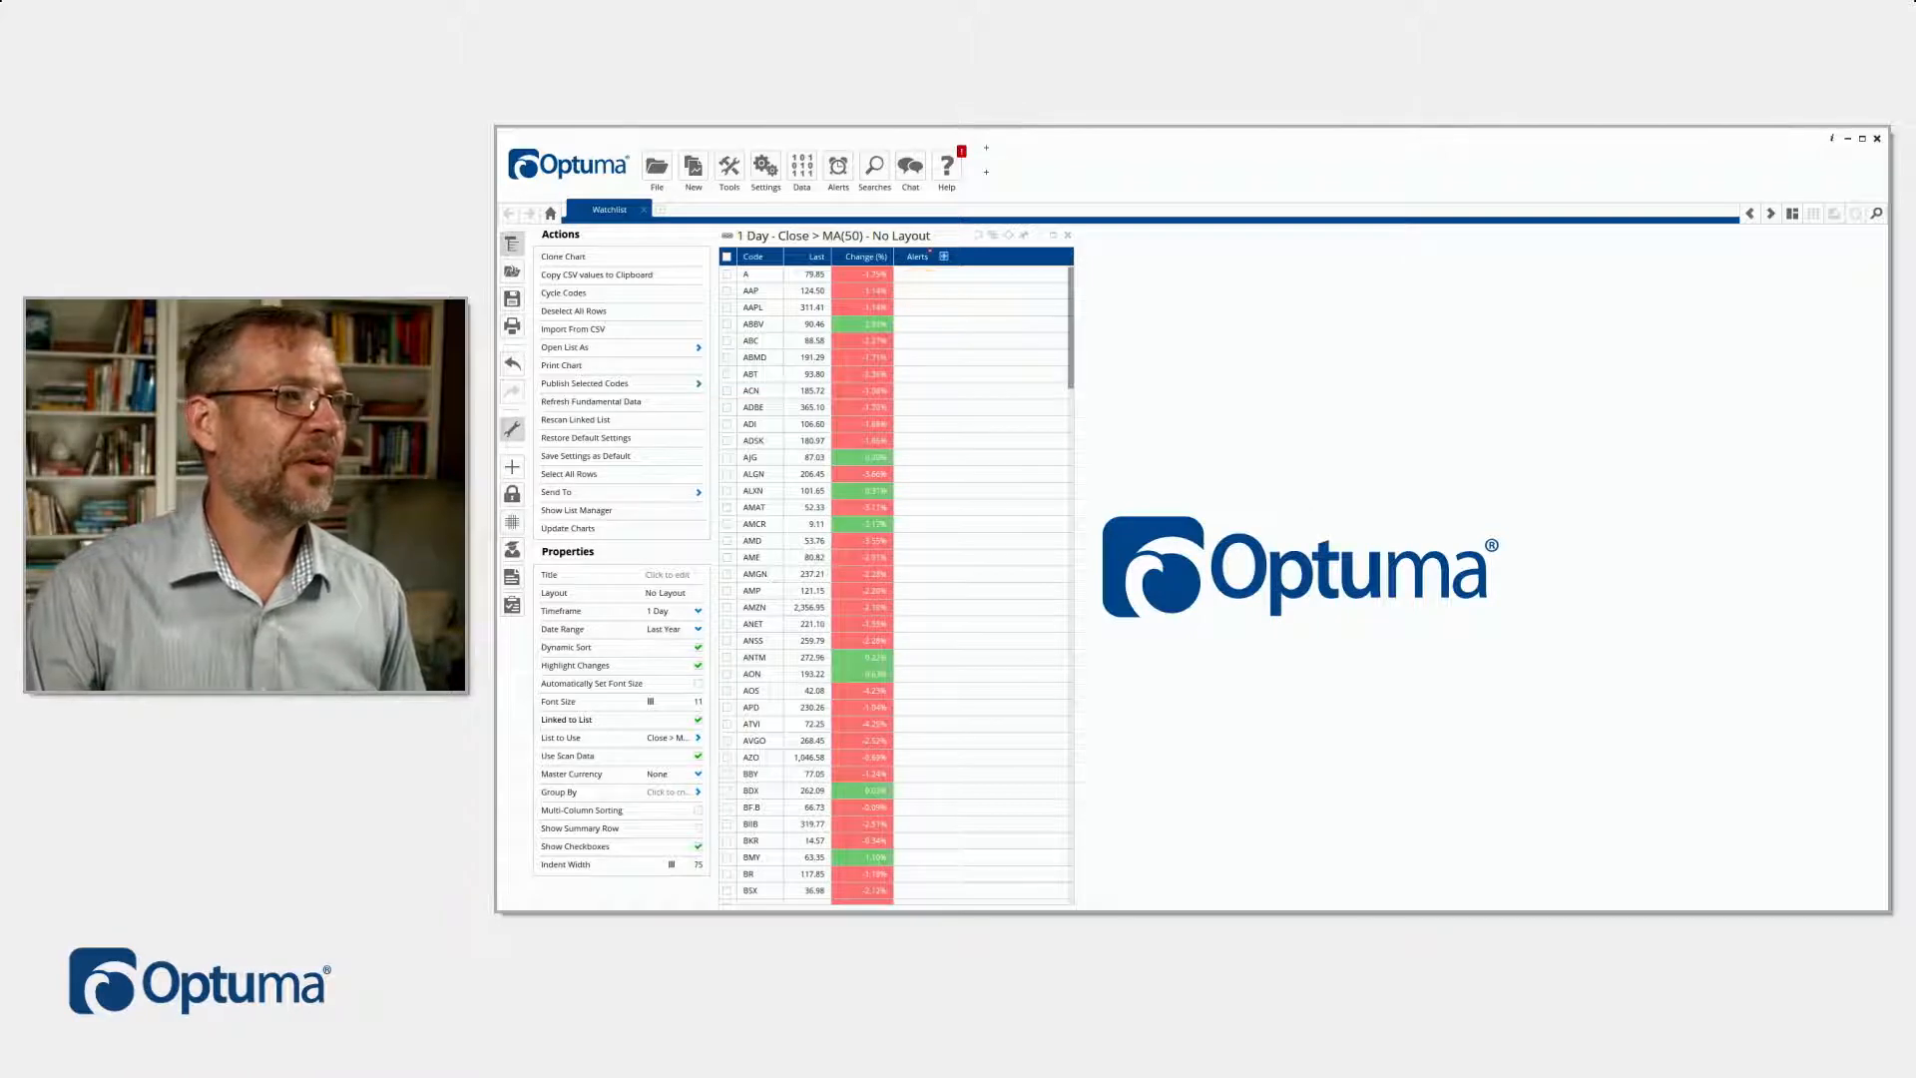
click(930, 252)
Create a new script column for the watch list and enter the formula CLOSE() - MA()
click(903, 256)
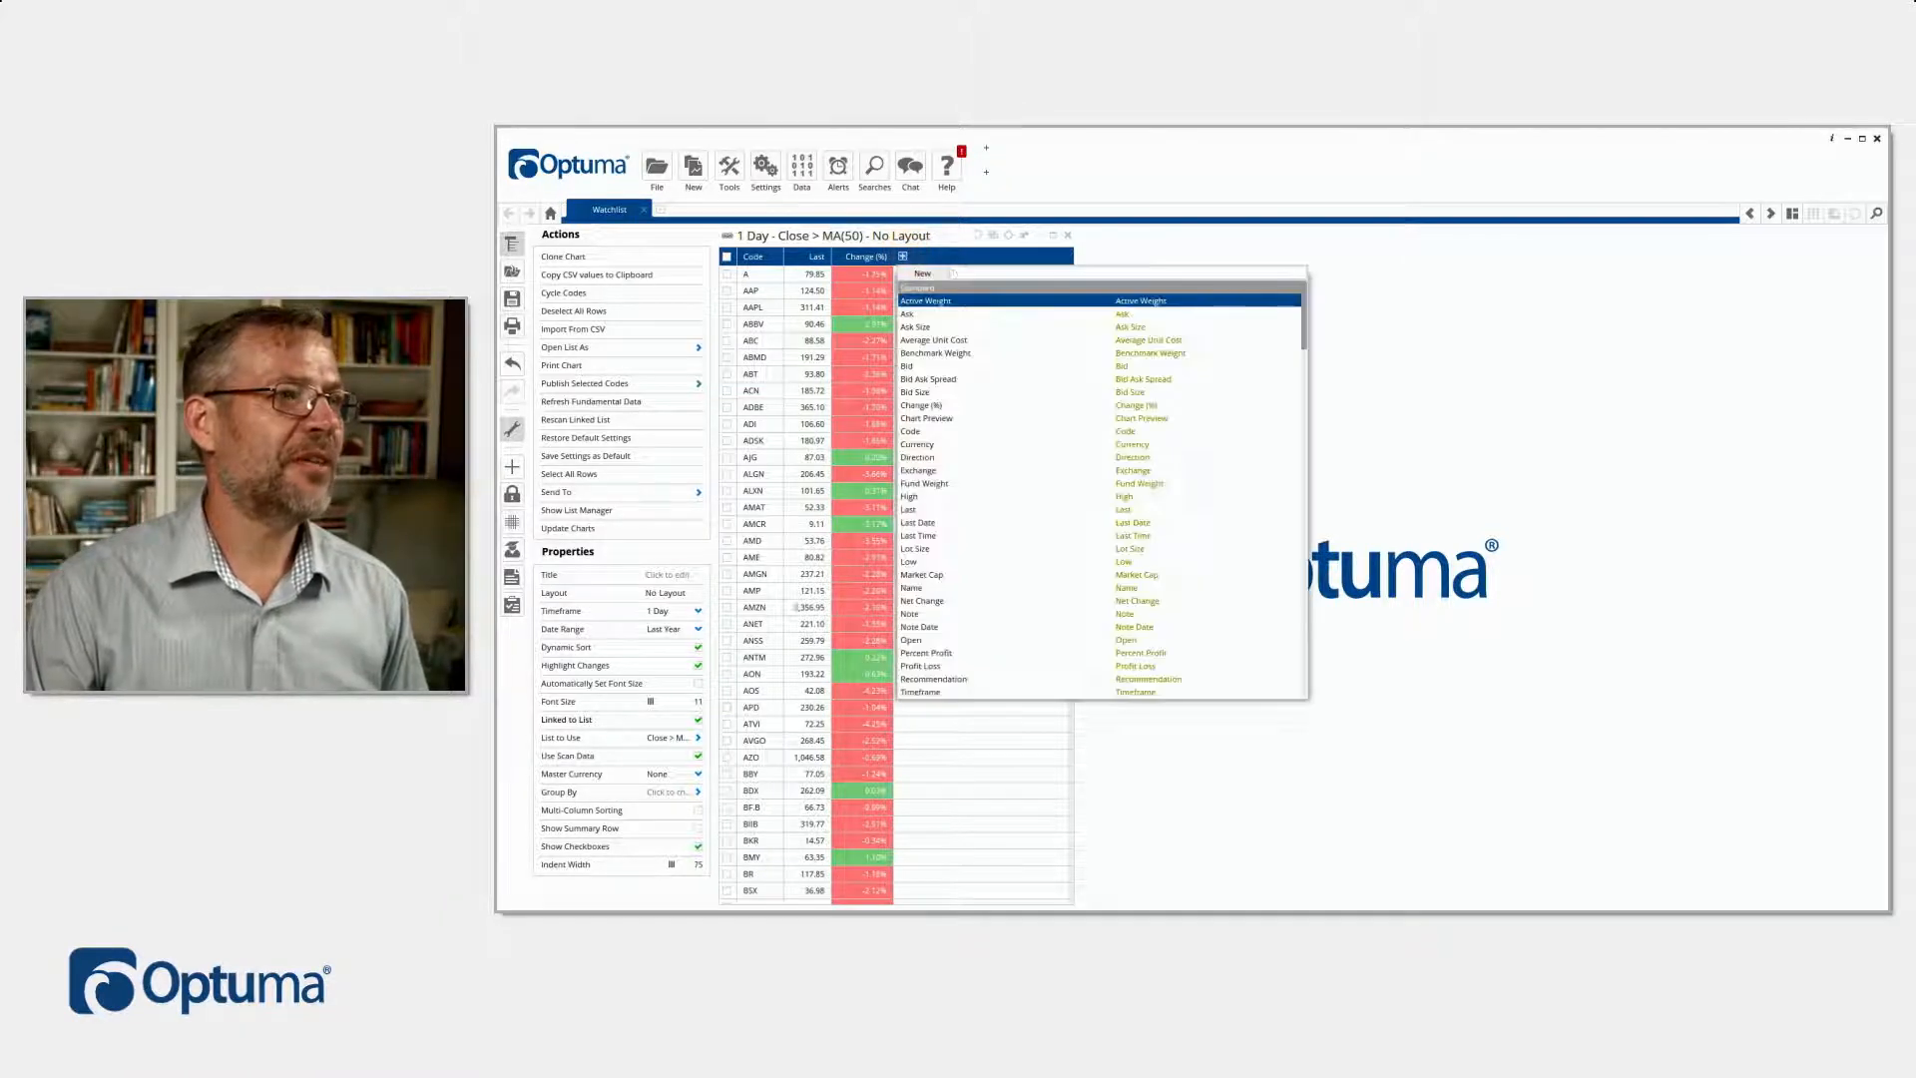
click(920, 273)
click(925, 303)
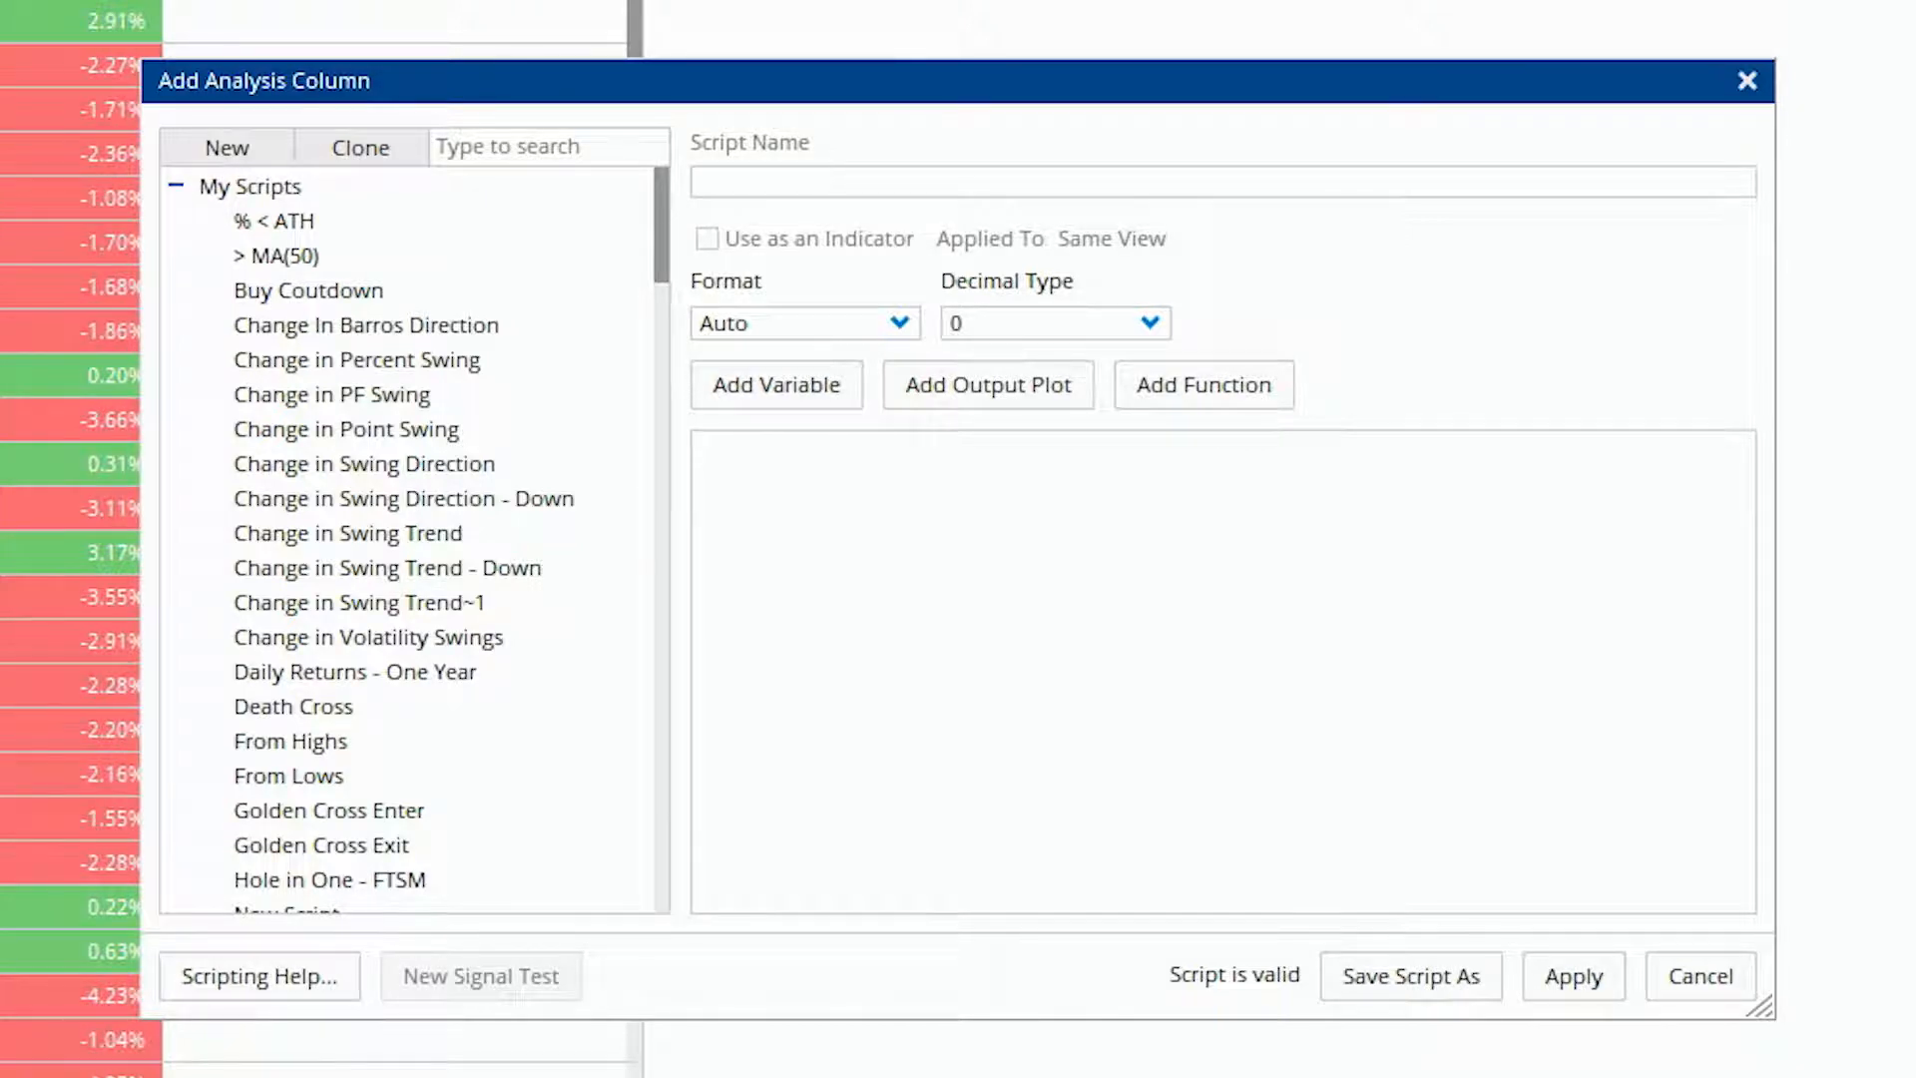
text(c)
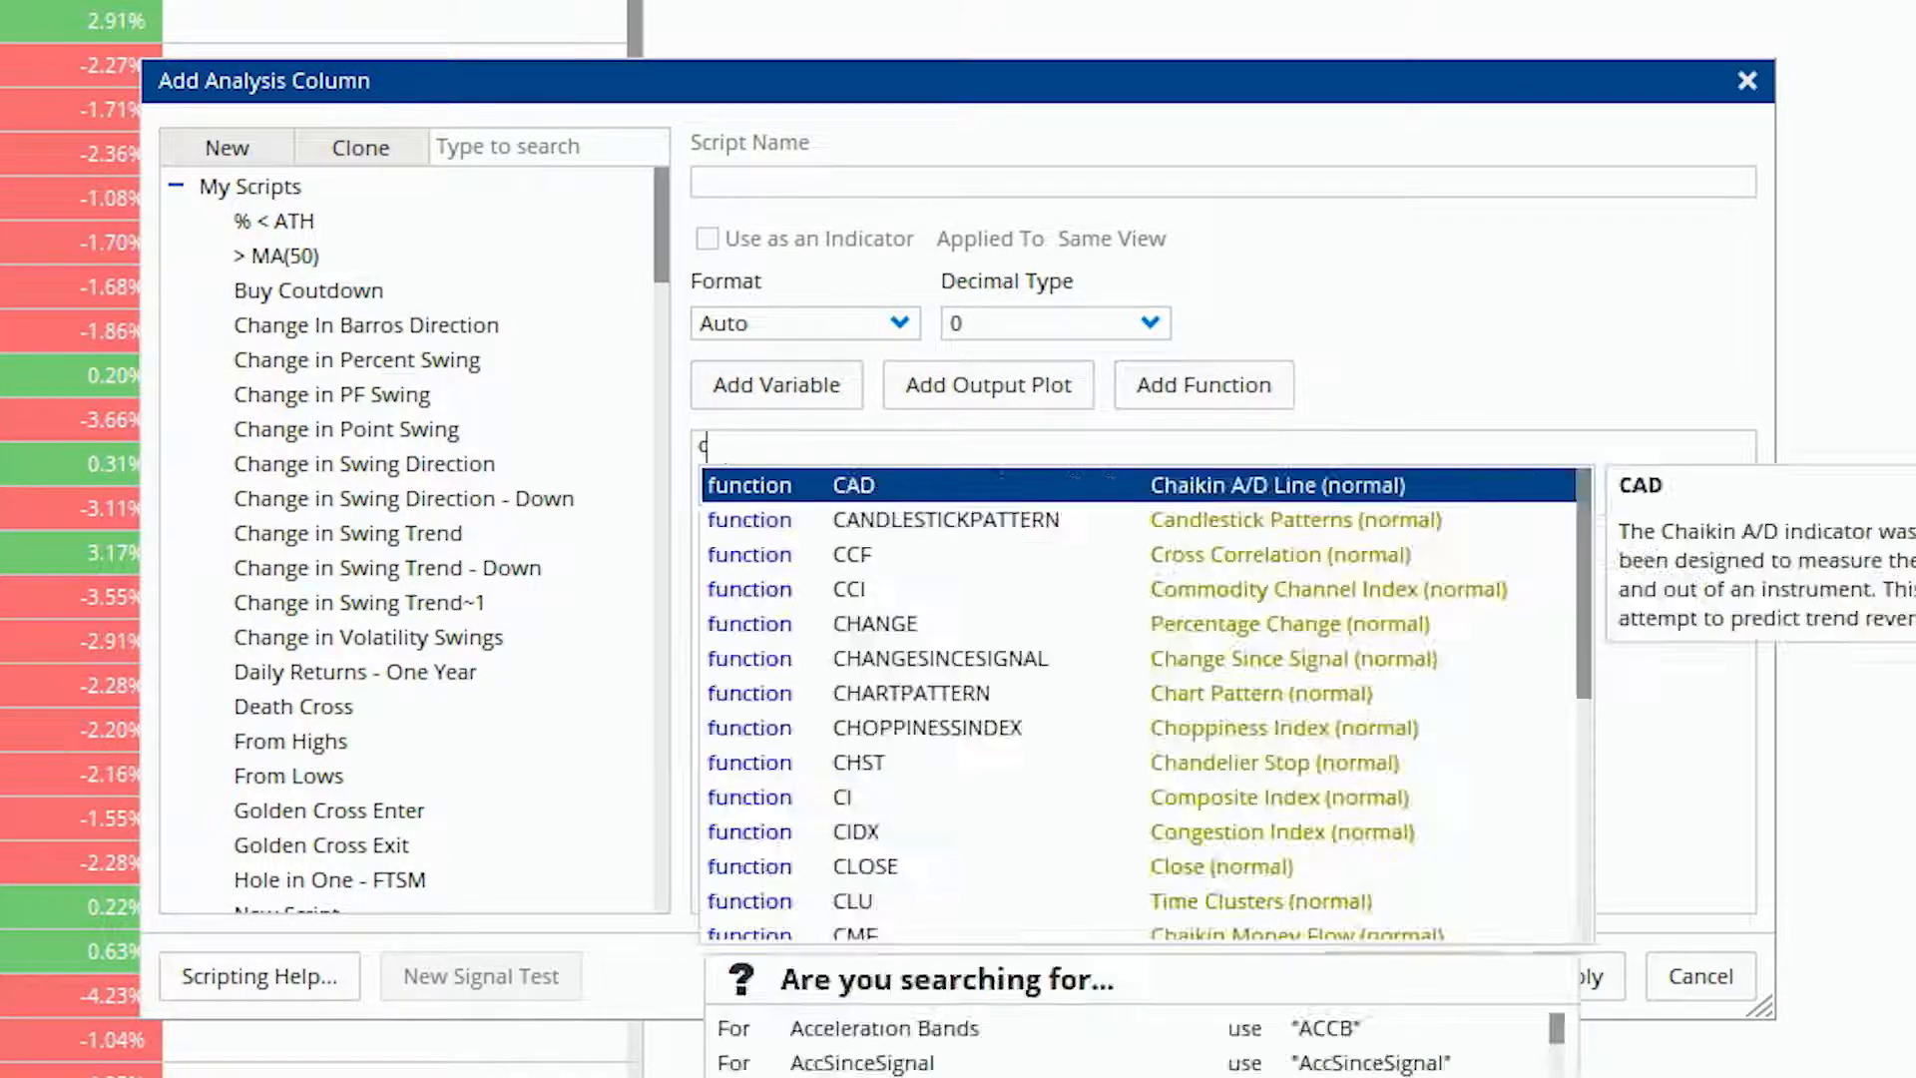
text(lo)
key(Return)
text(-)
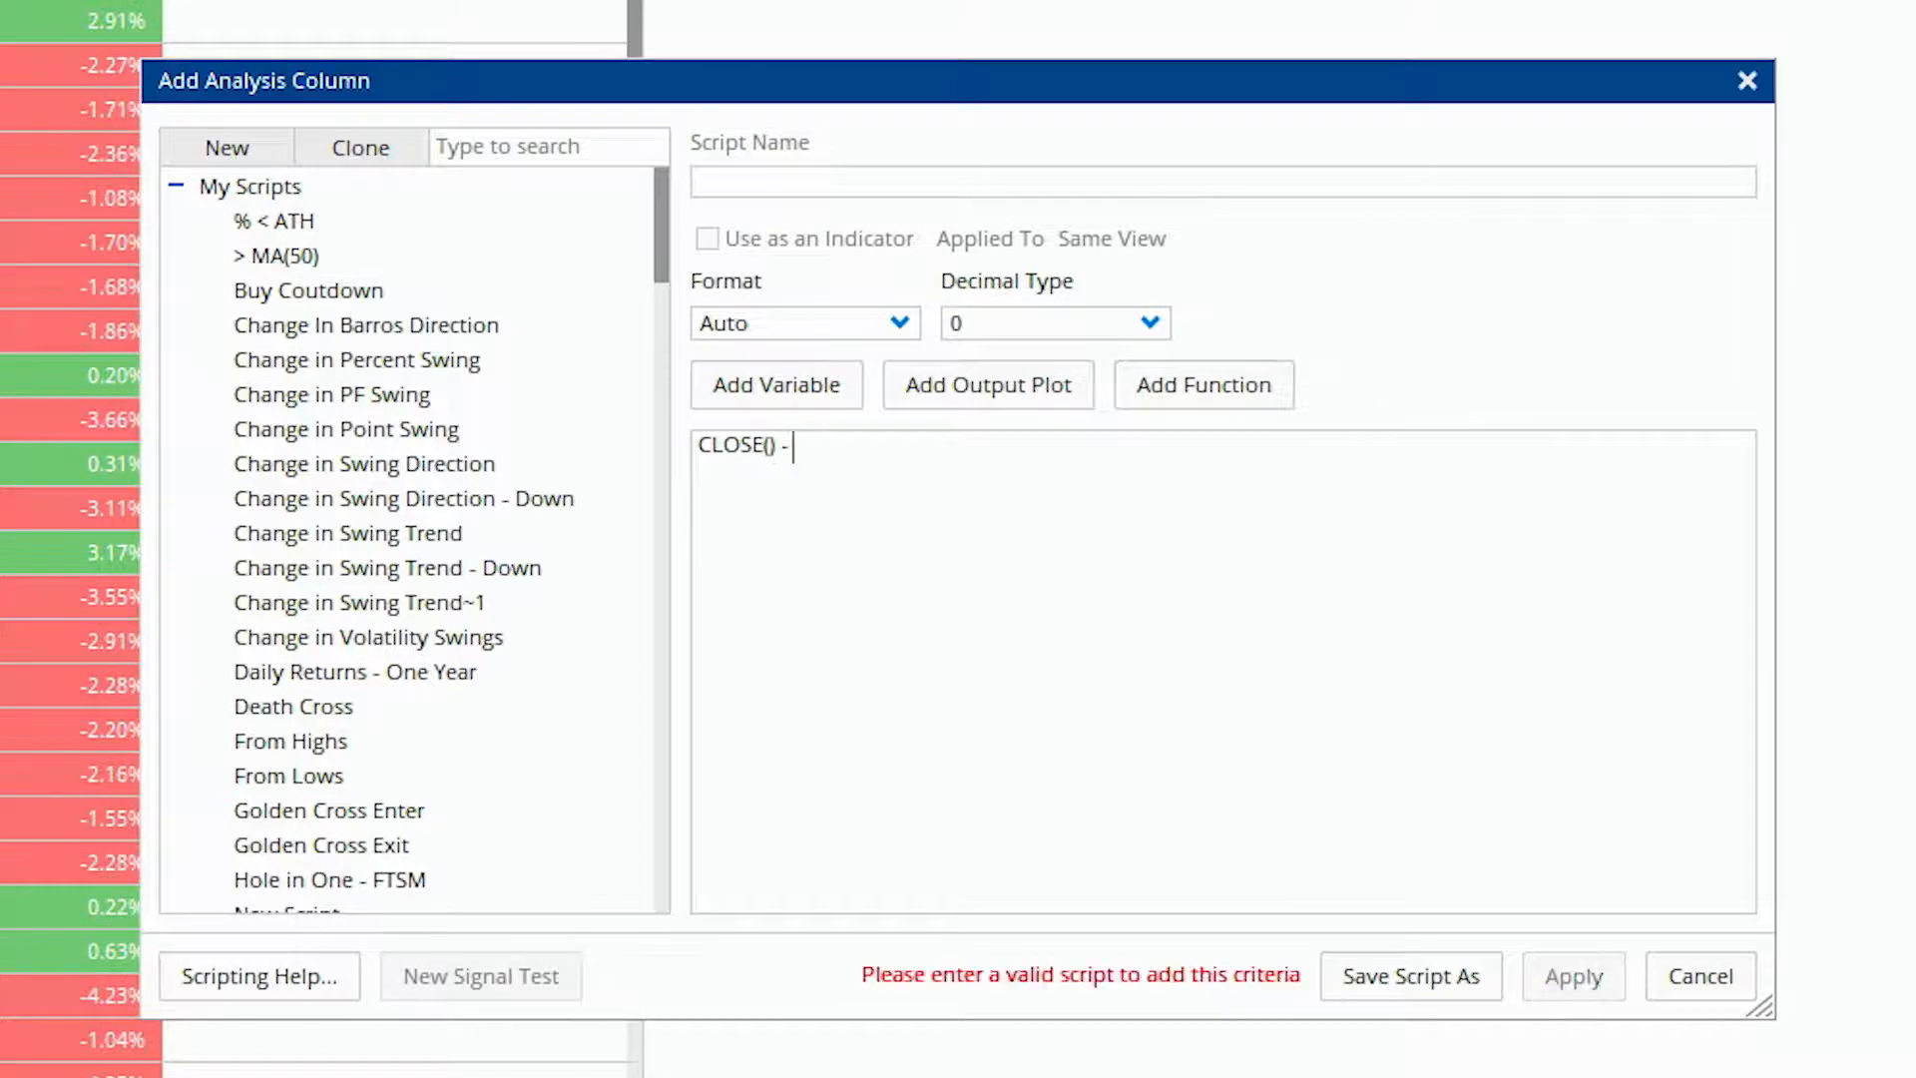
text( ma)
key(Return)
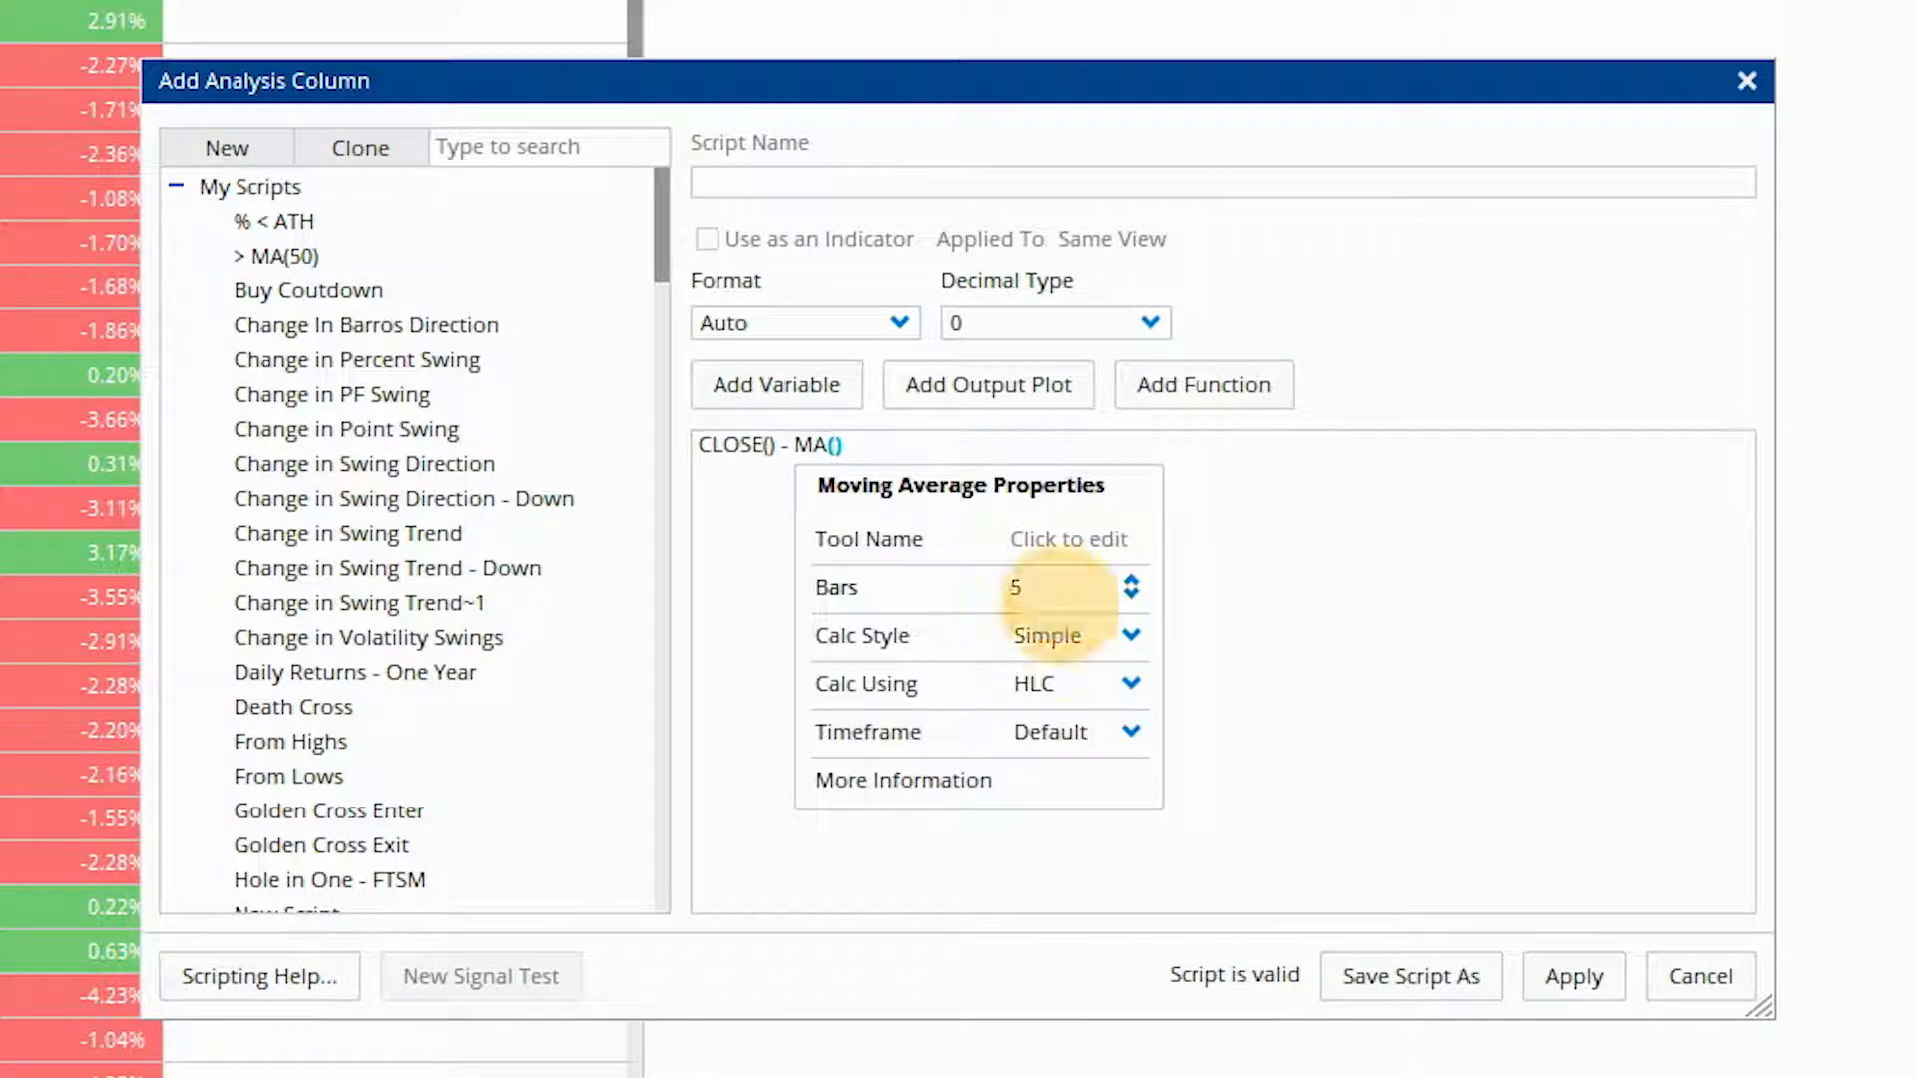
Set the formula's moving average to 50 bars with the Exponential calculation style and apply the script column
click(1057, 599)
text(50)
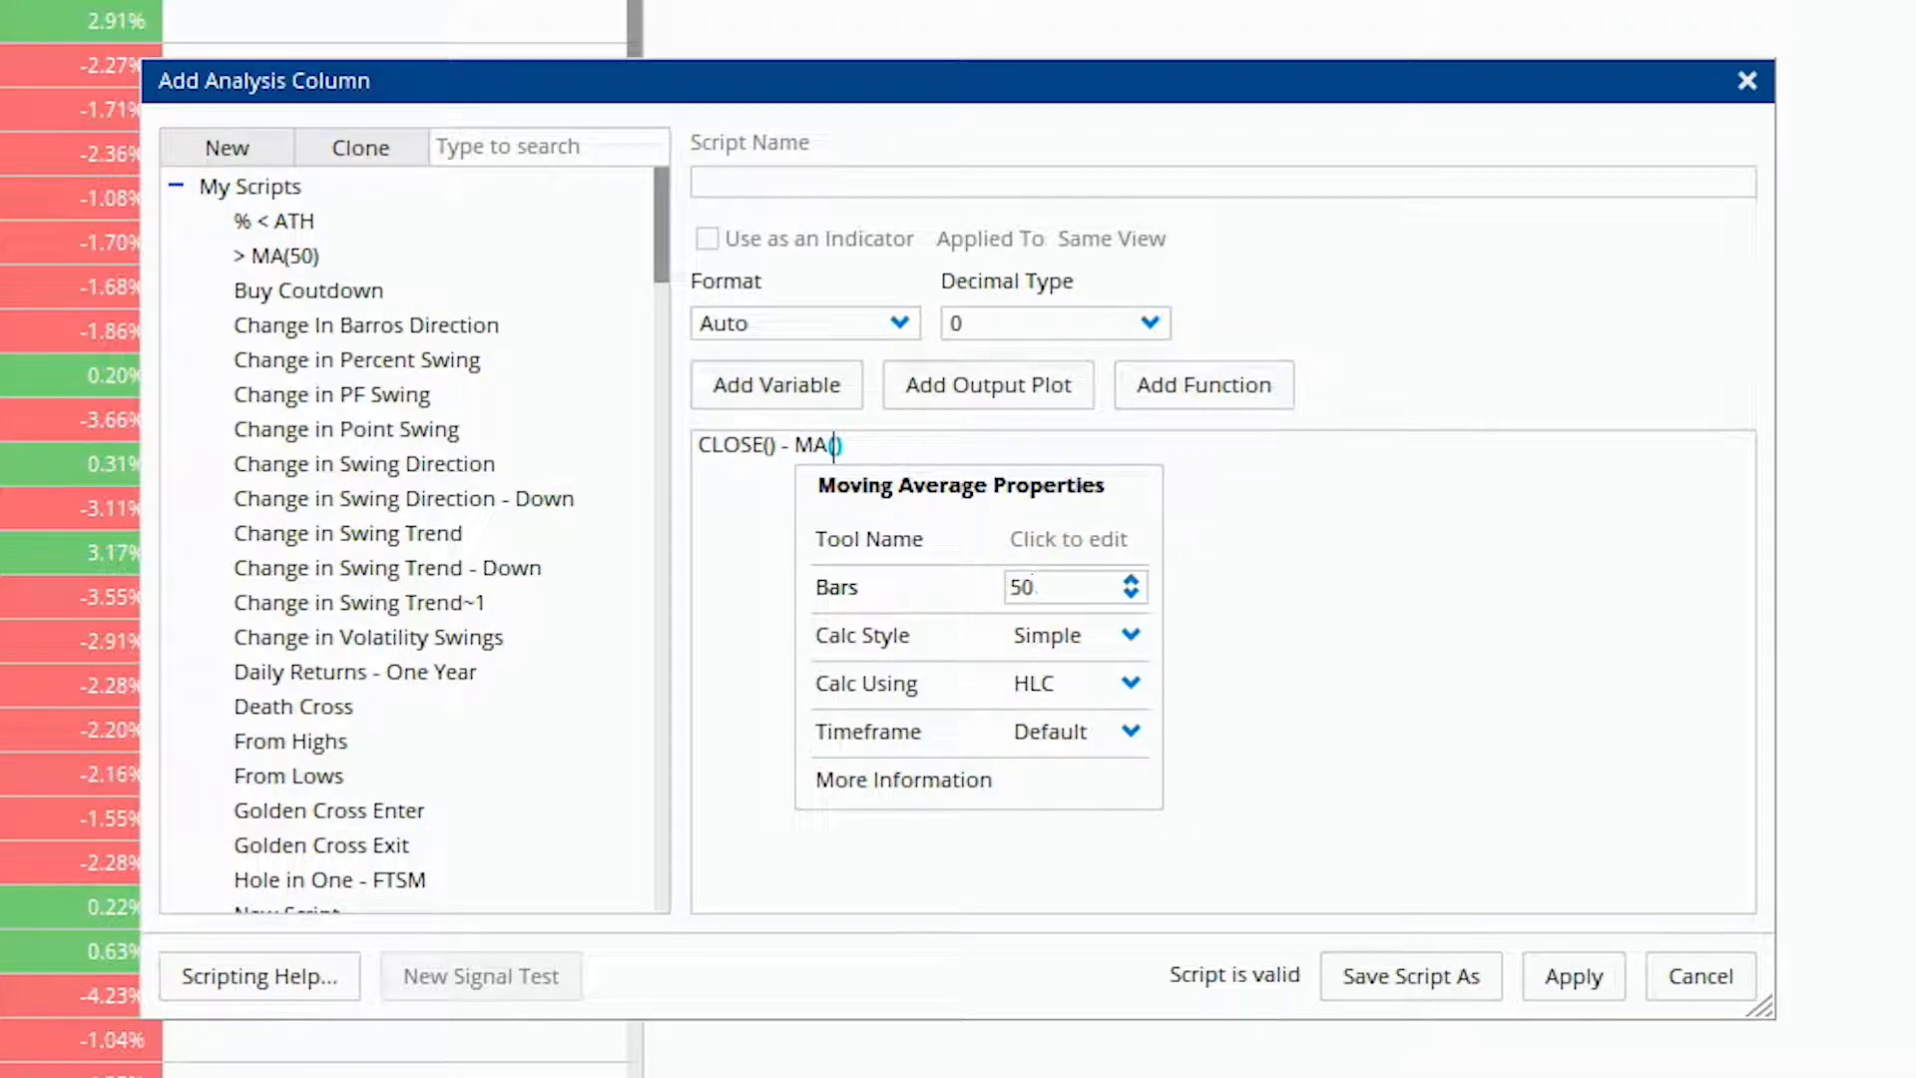
click(1068, 635)
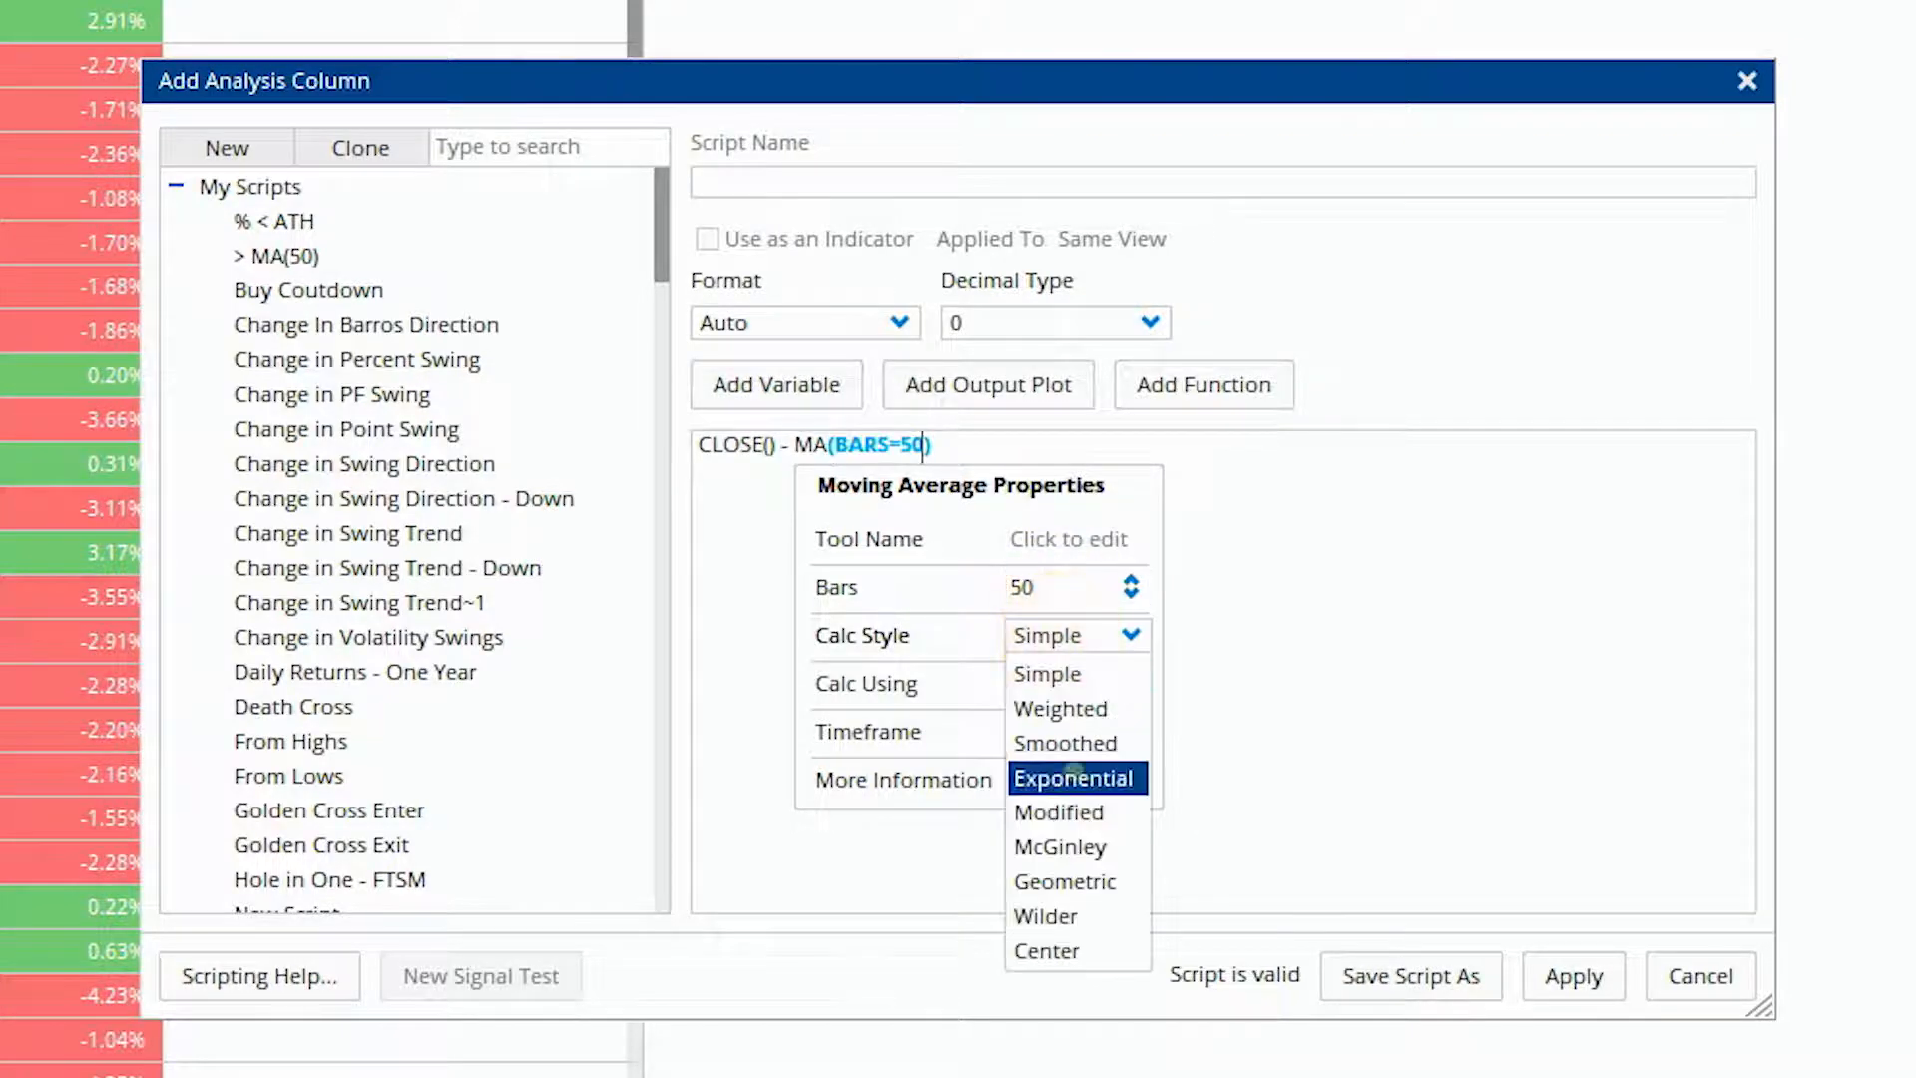
click(1073, 778)
click(1351, 439)
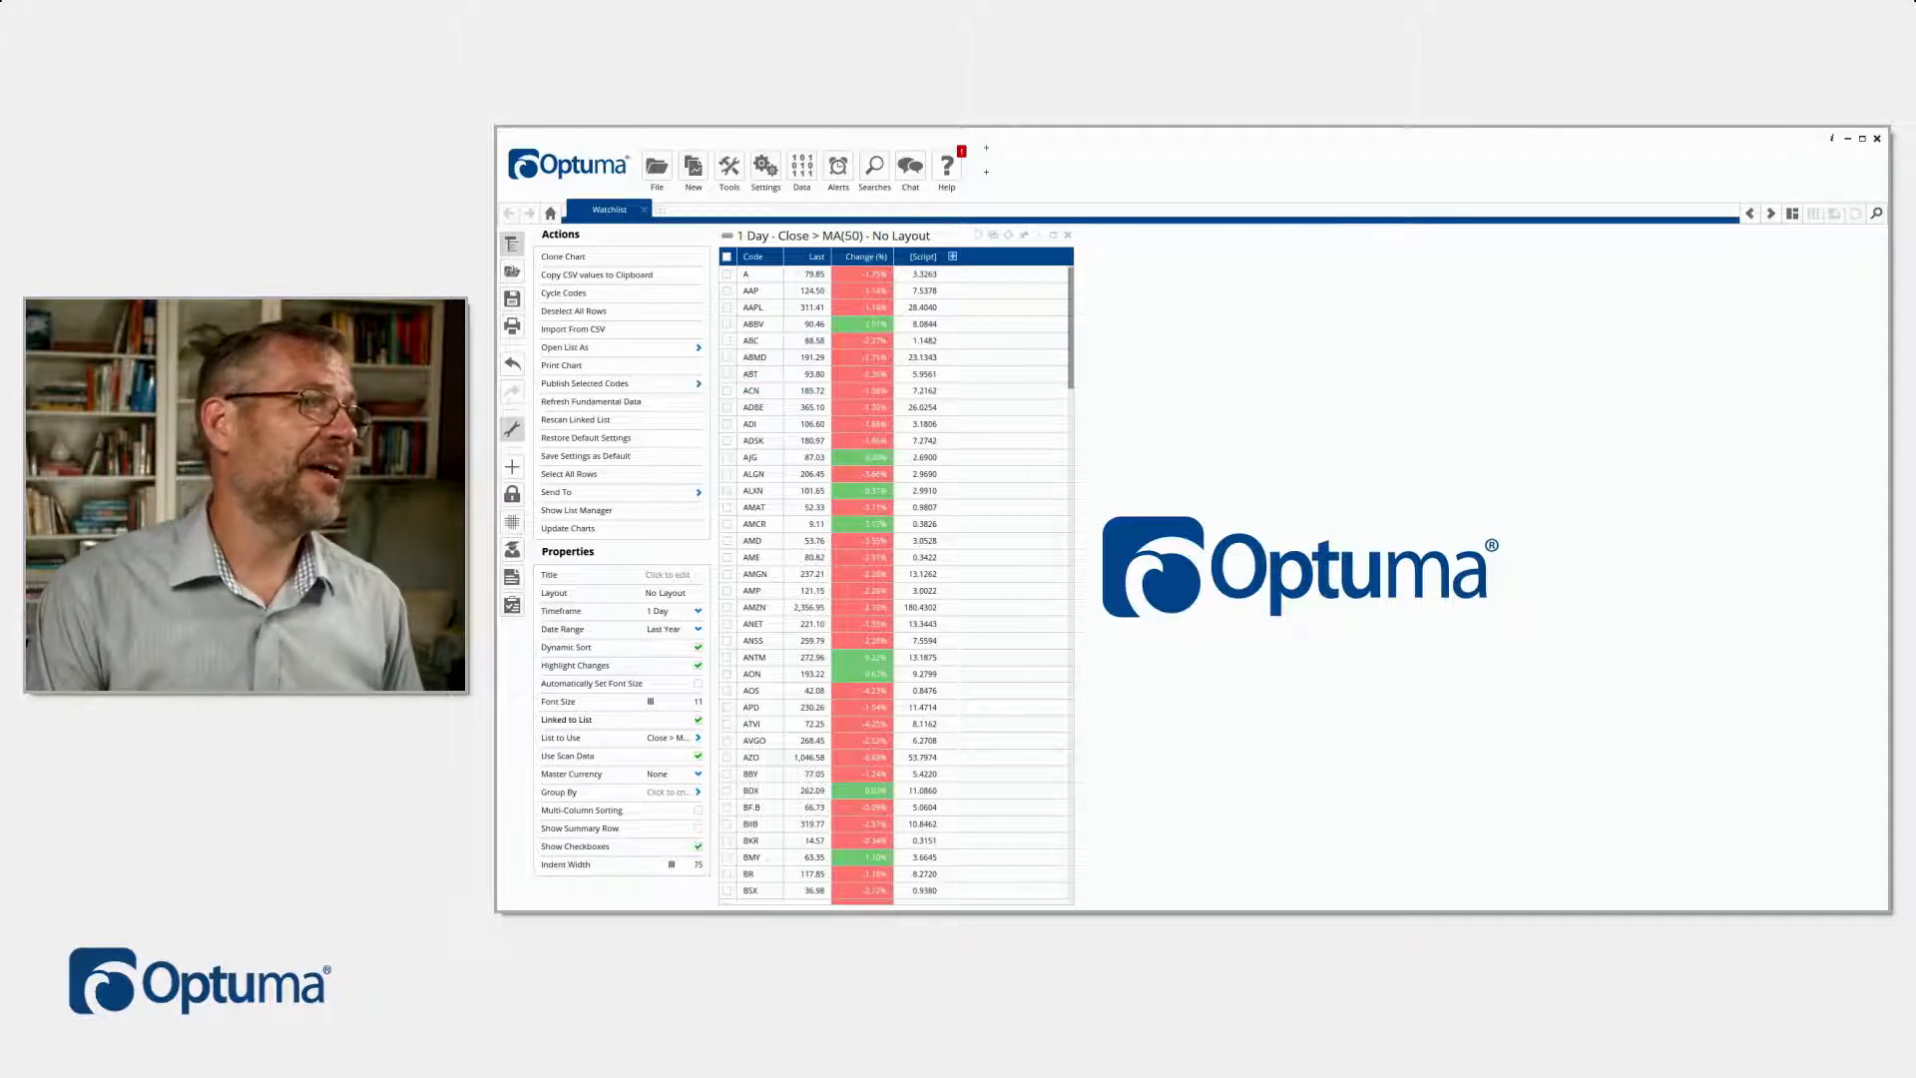
Label the new script column "Dist to MA(50)"
right_click(918, 257)
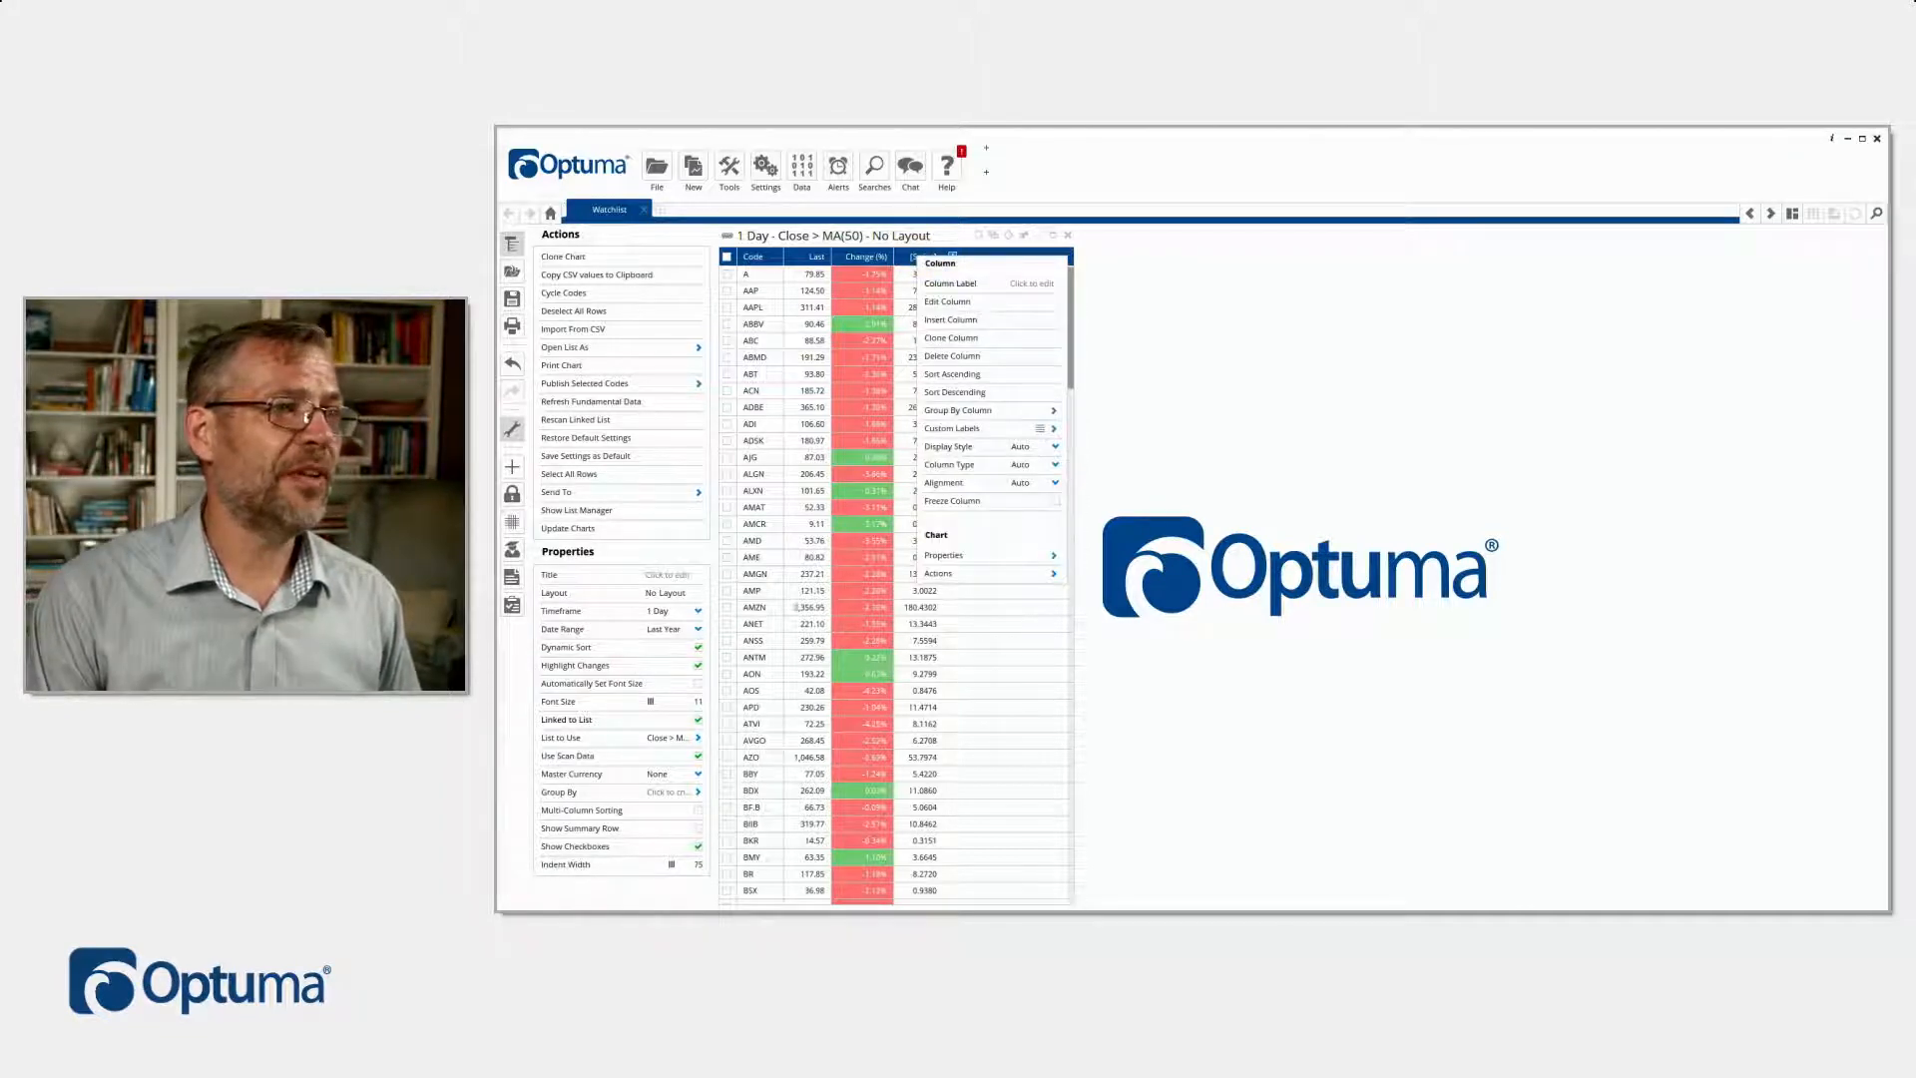
click(1026, 285)
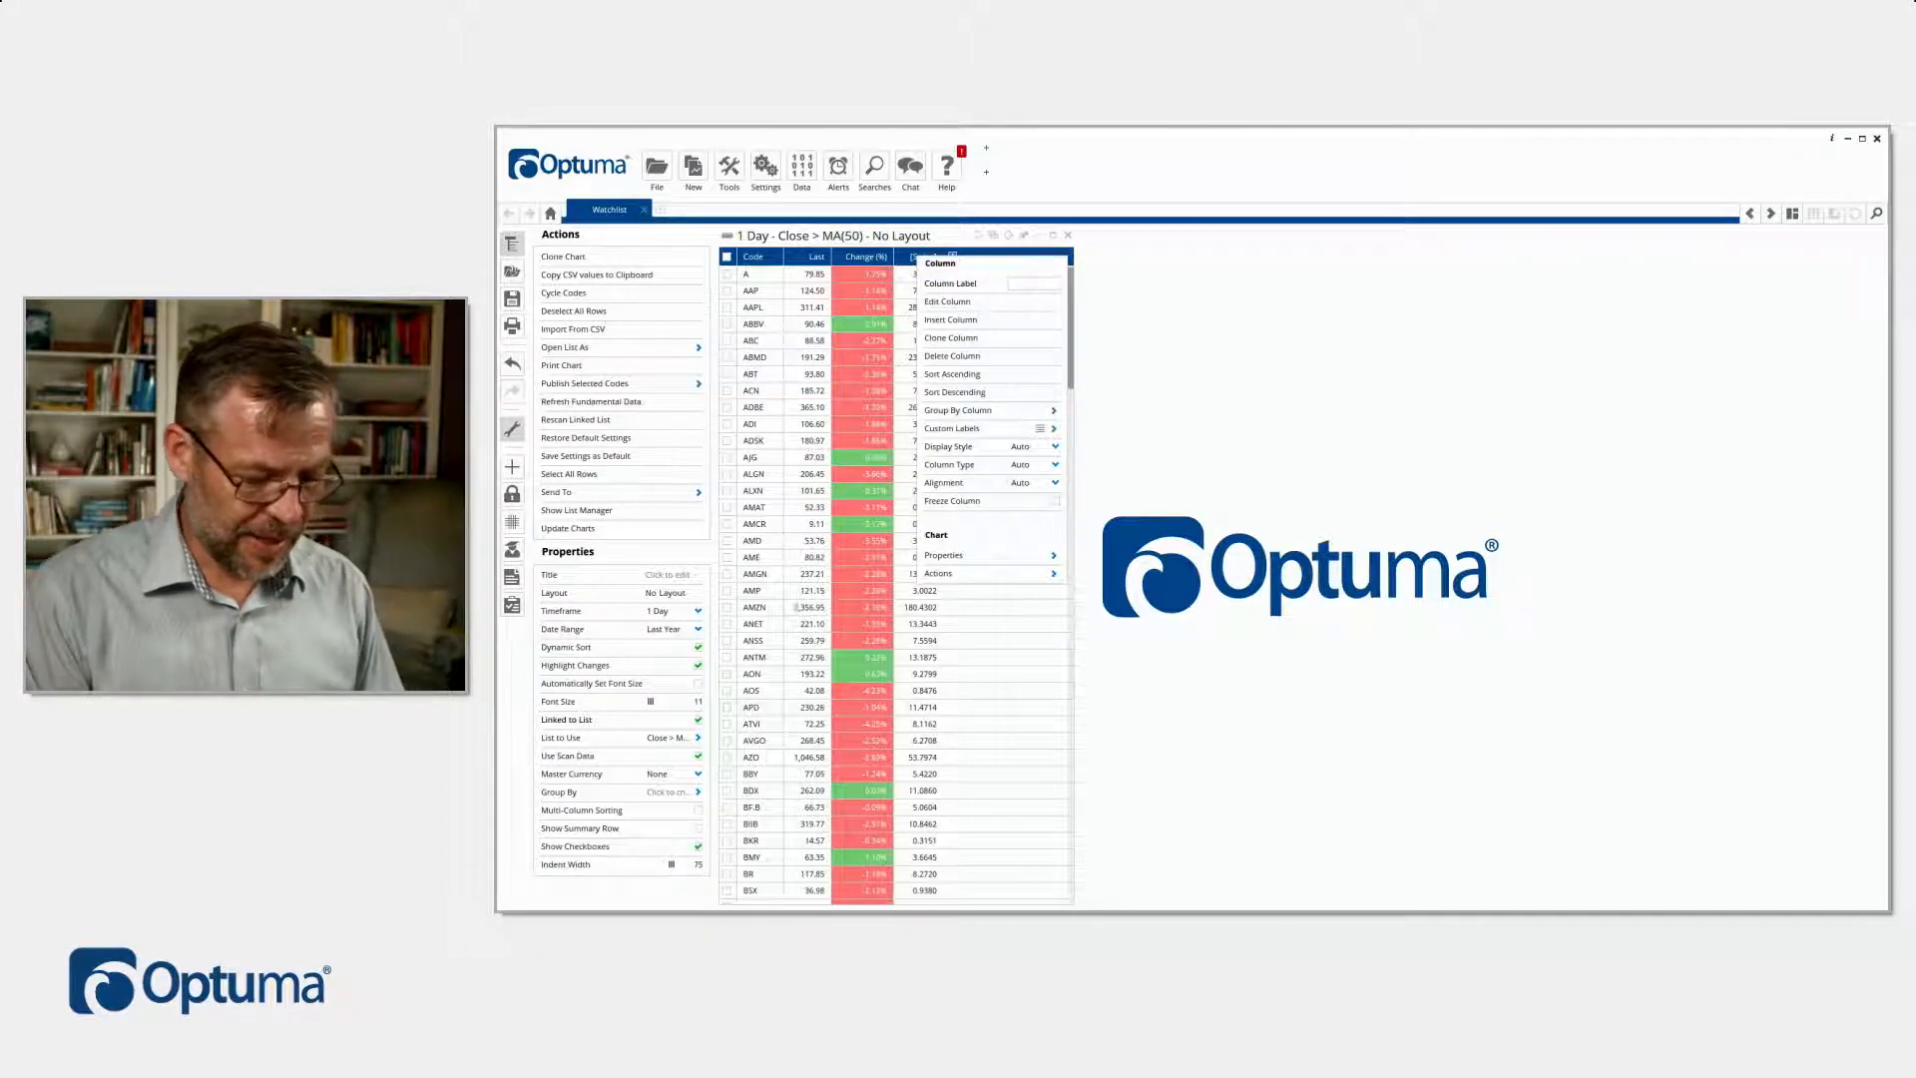
text(Dist to)
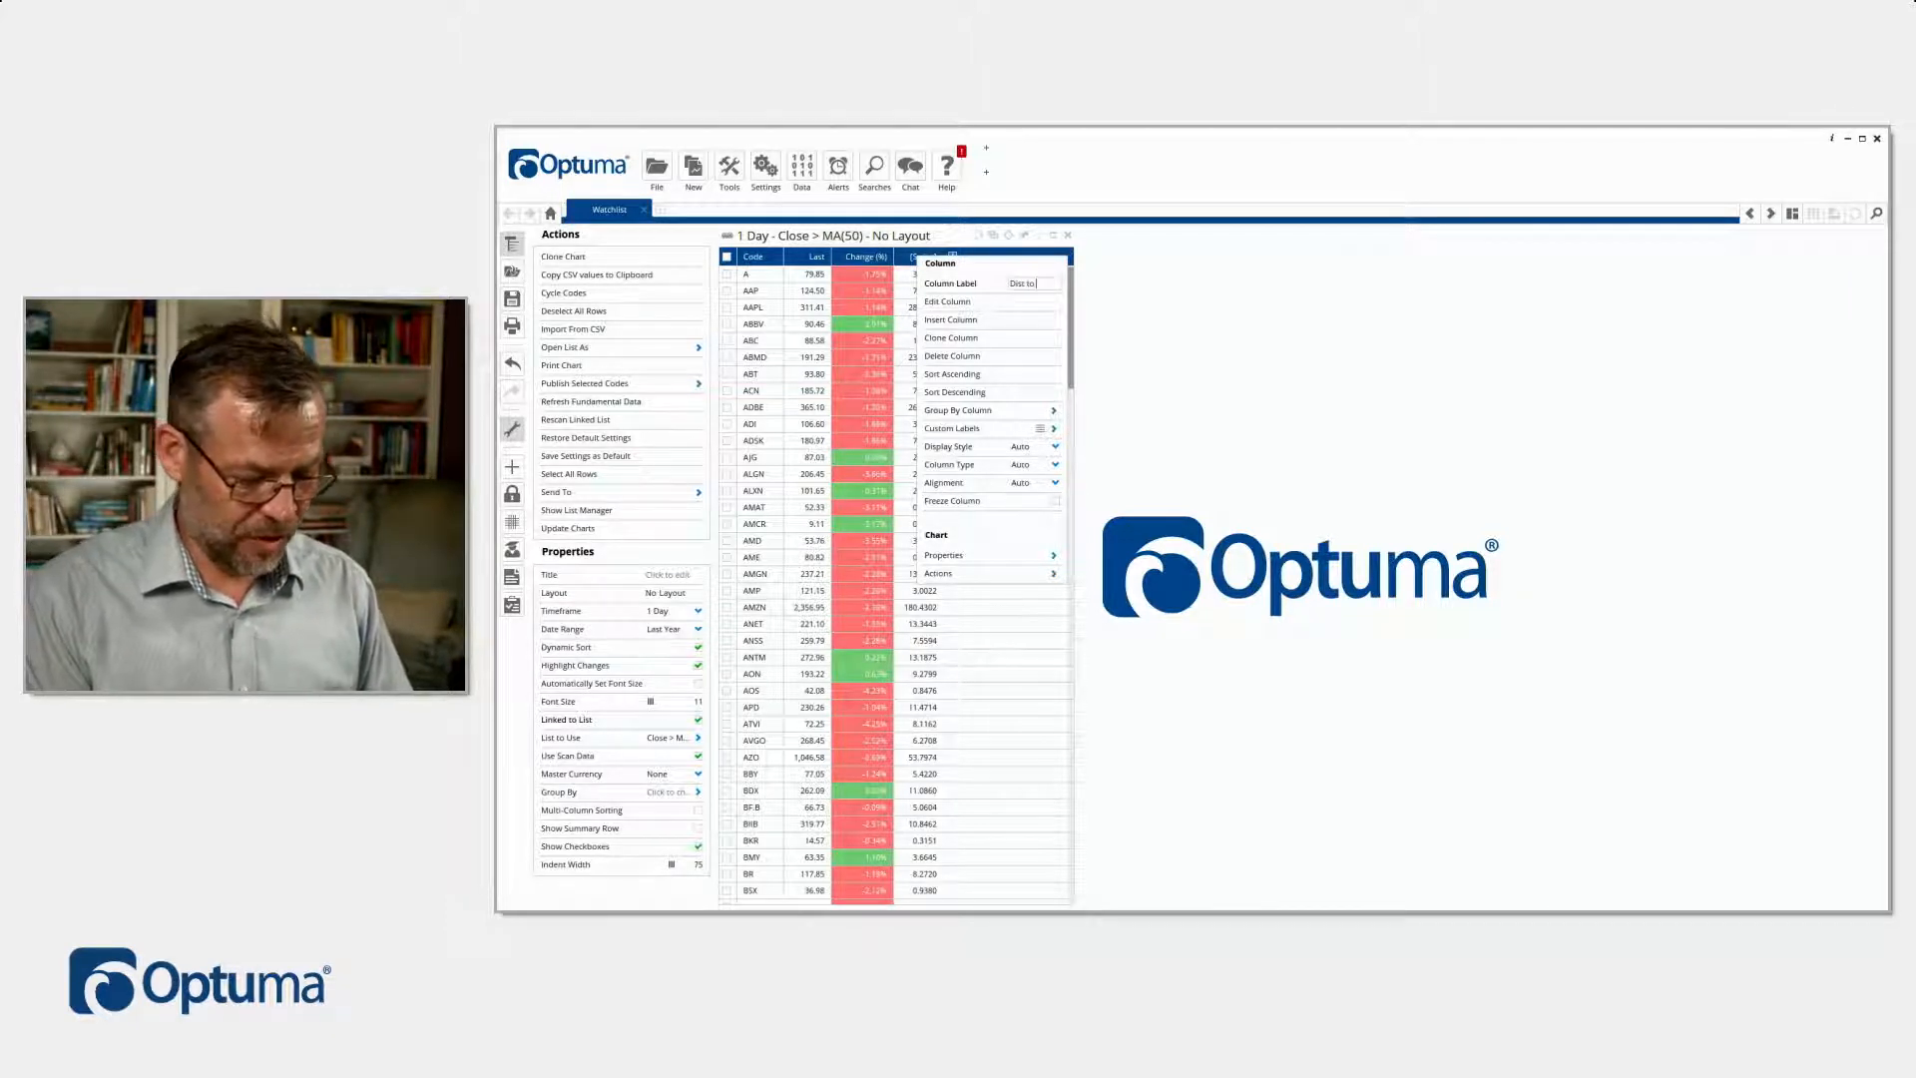
text( MA(50))
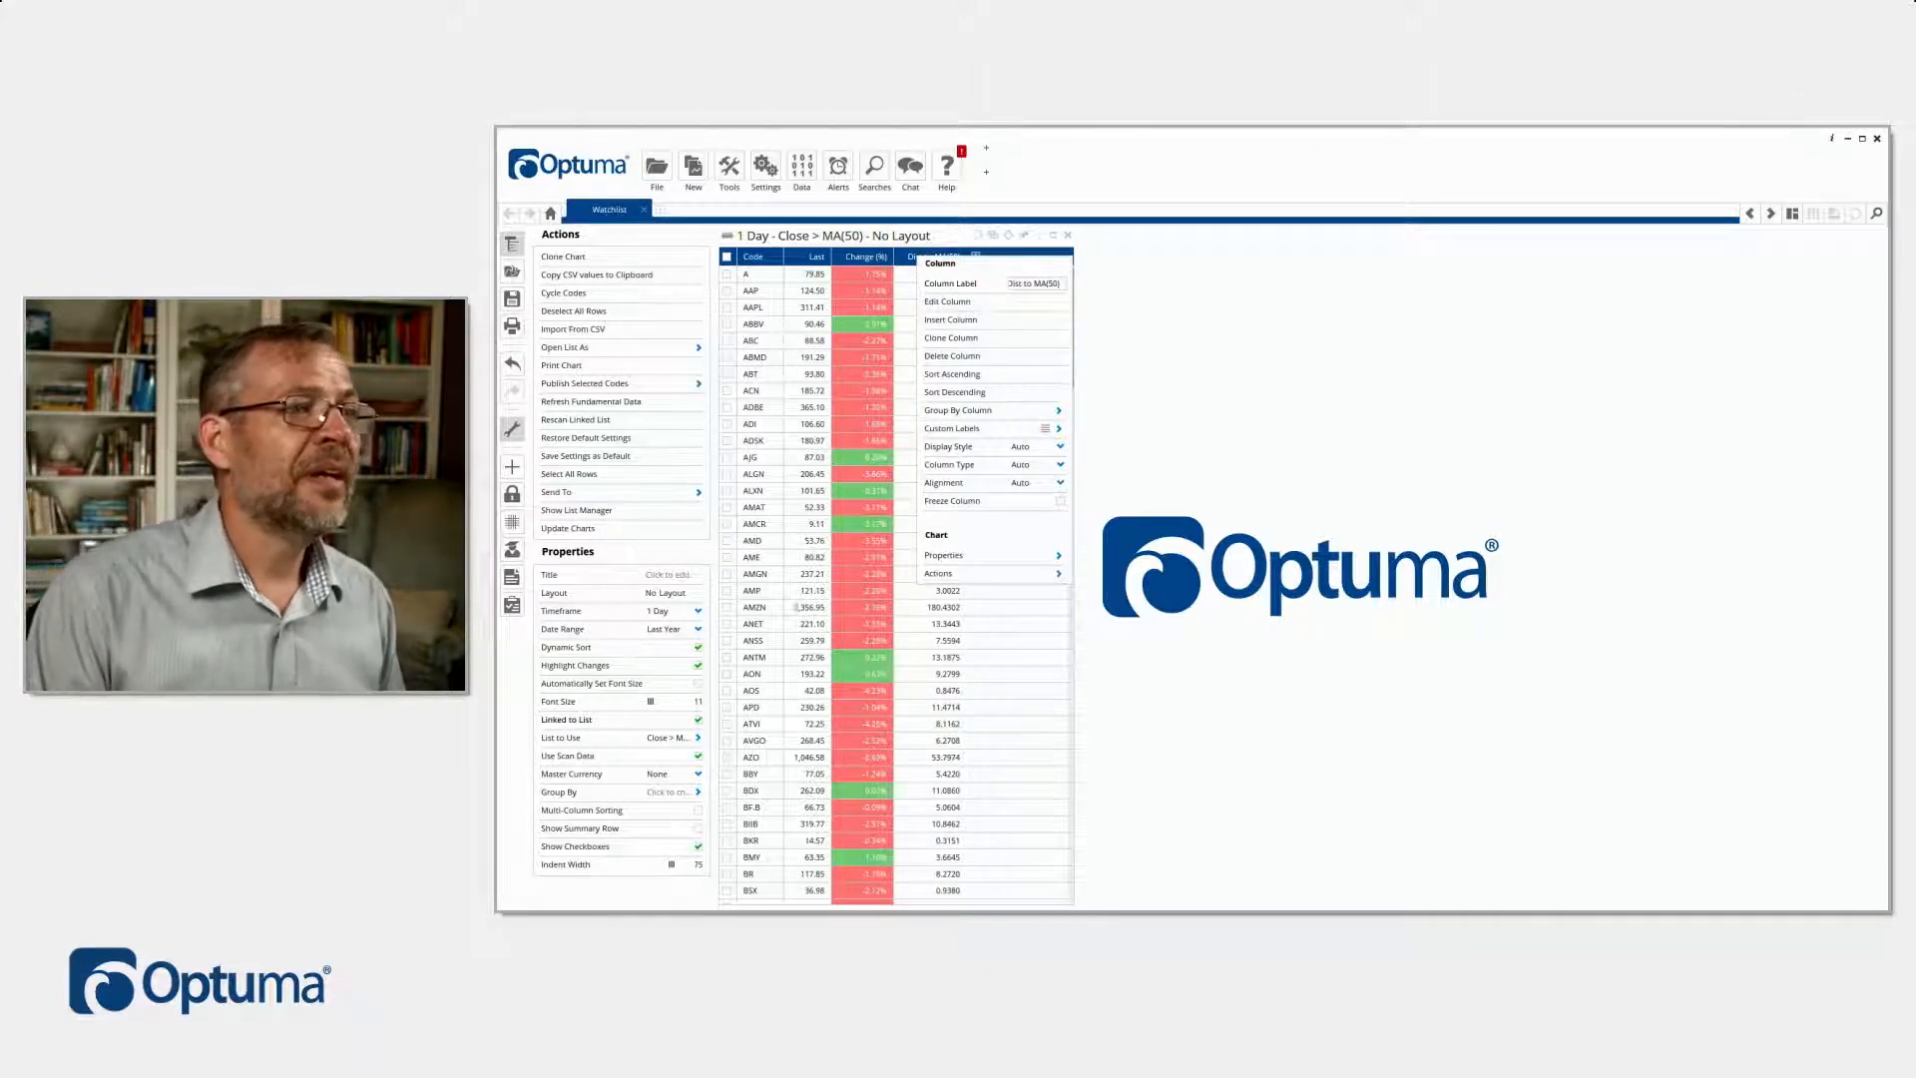
click(998, 641)
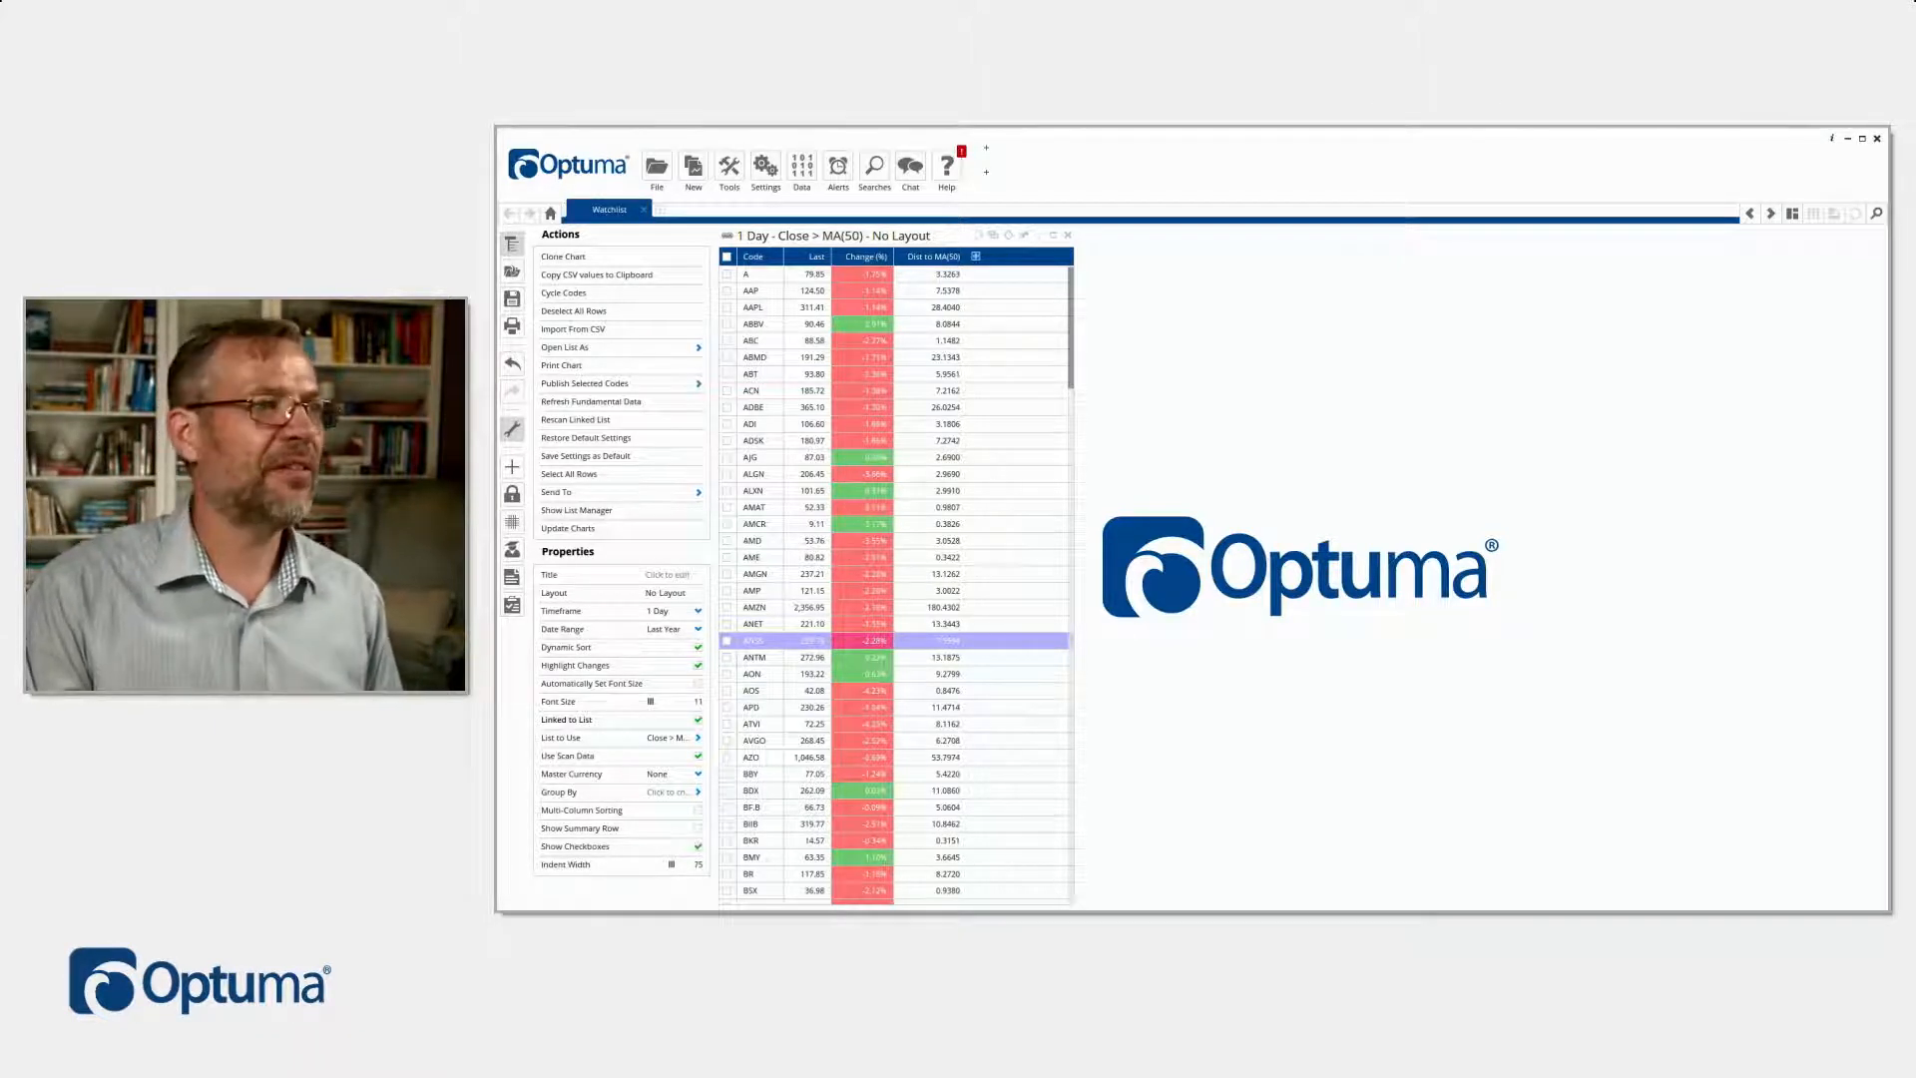
Add a green custom label to the Dist to MA(50) column for values greater than 20
right_click(933, 258)
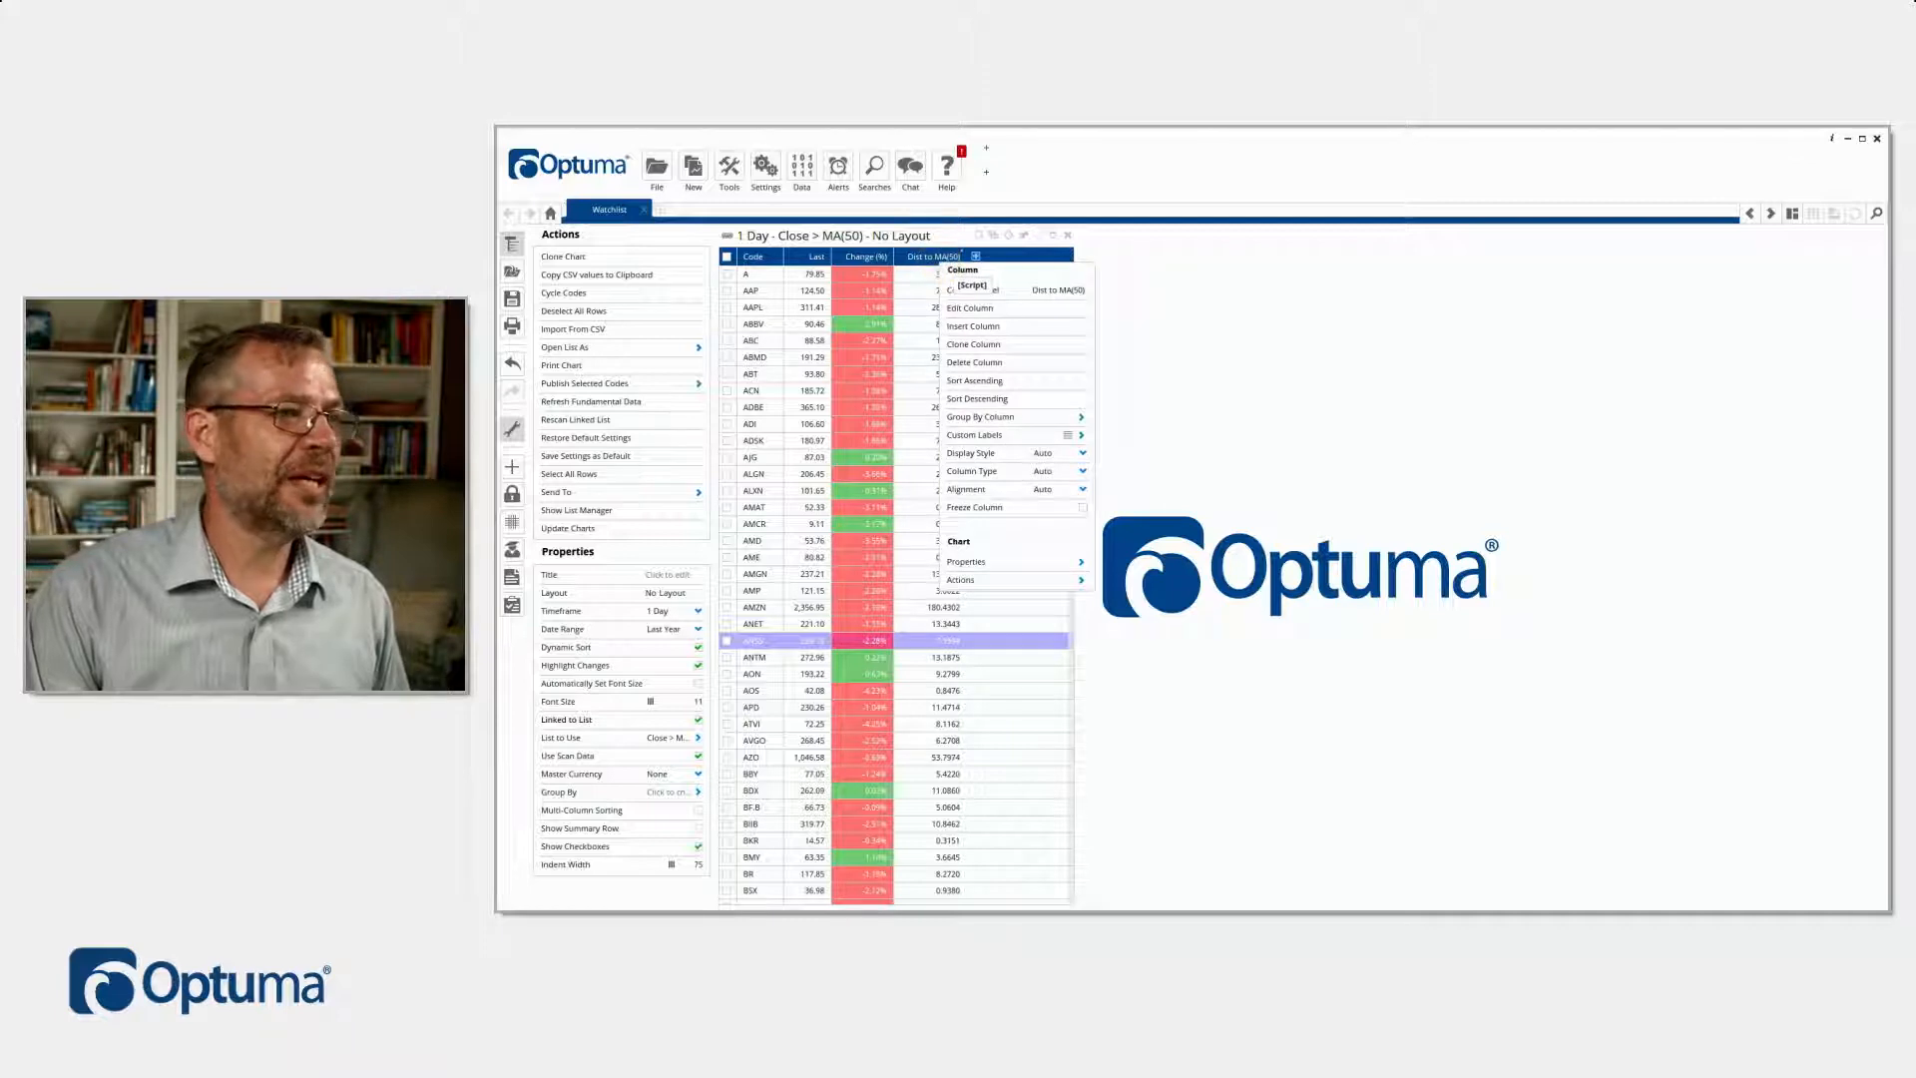
mouse_move(997, 435)
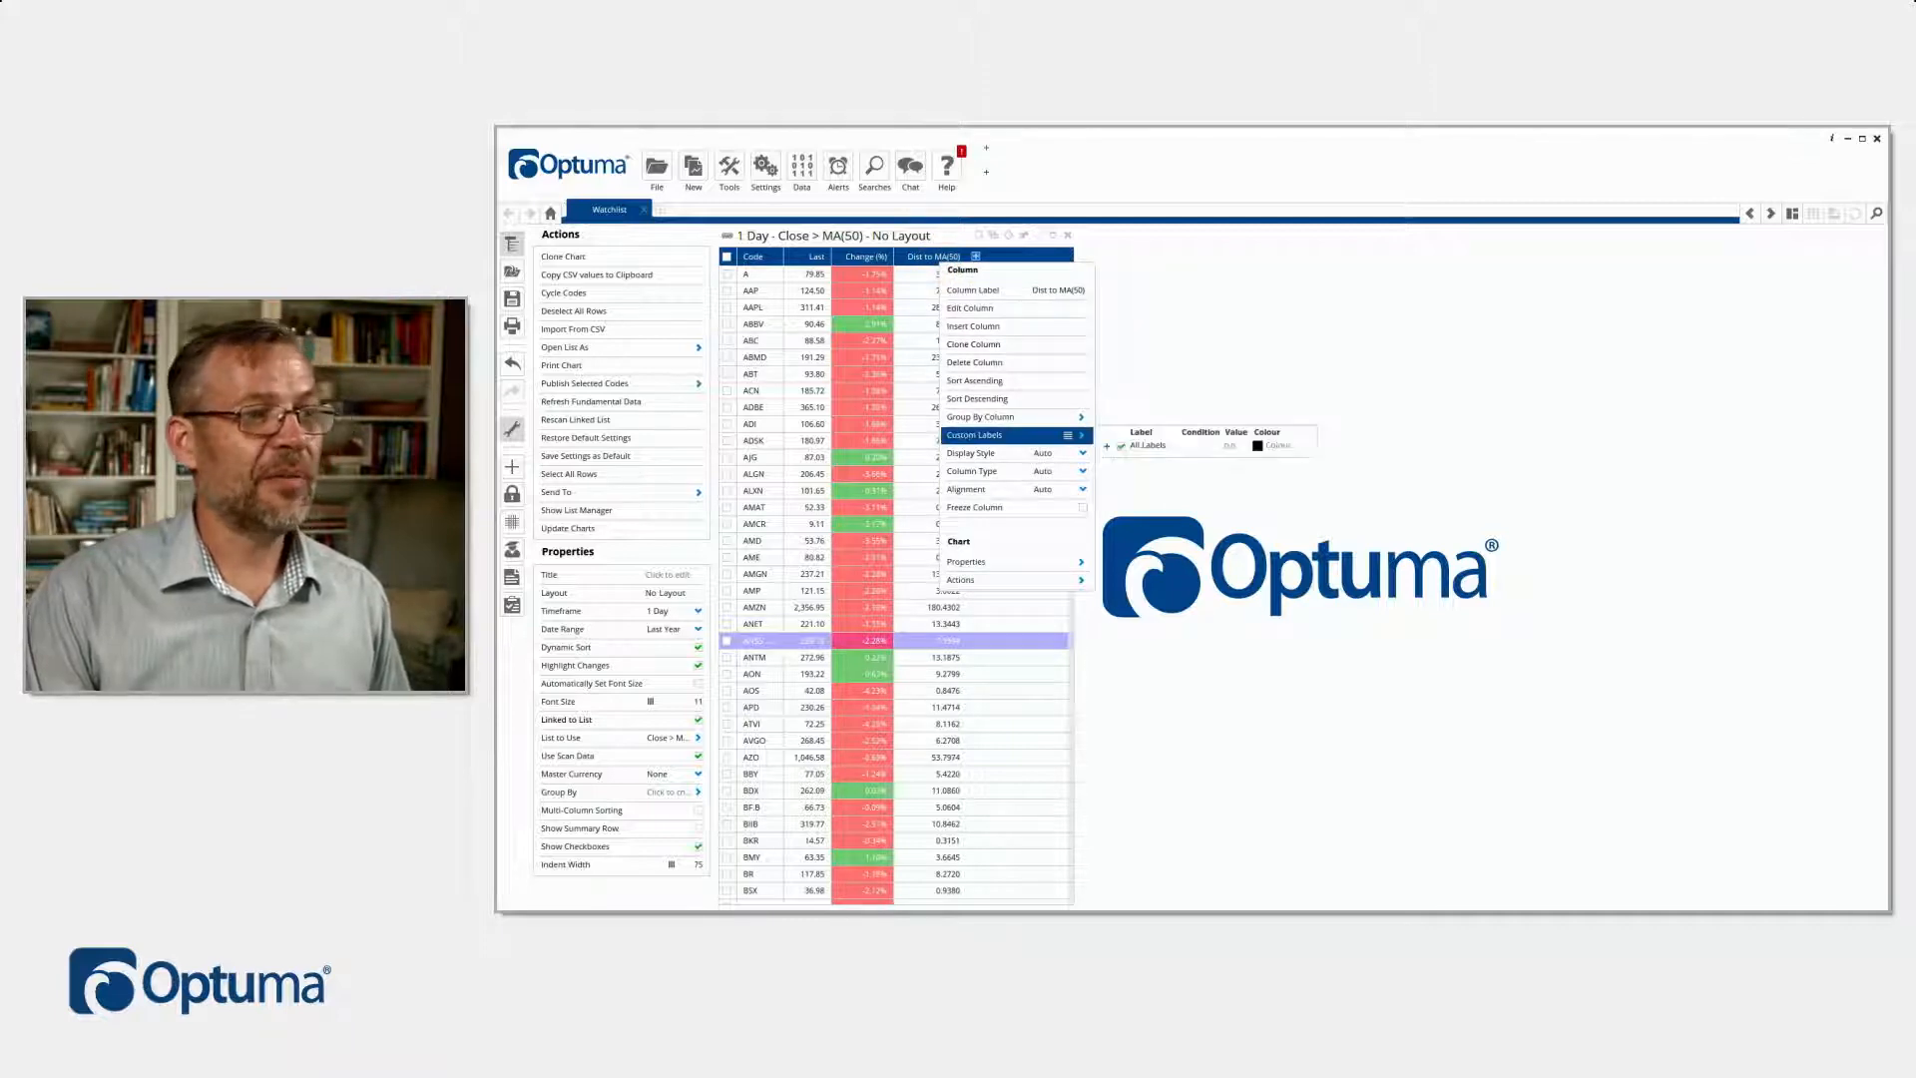
click(1106, 446)
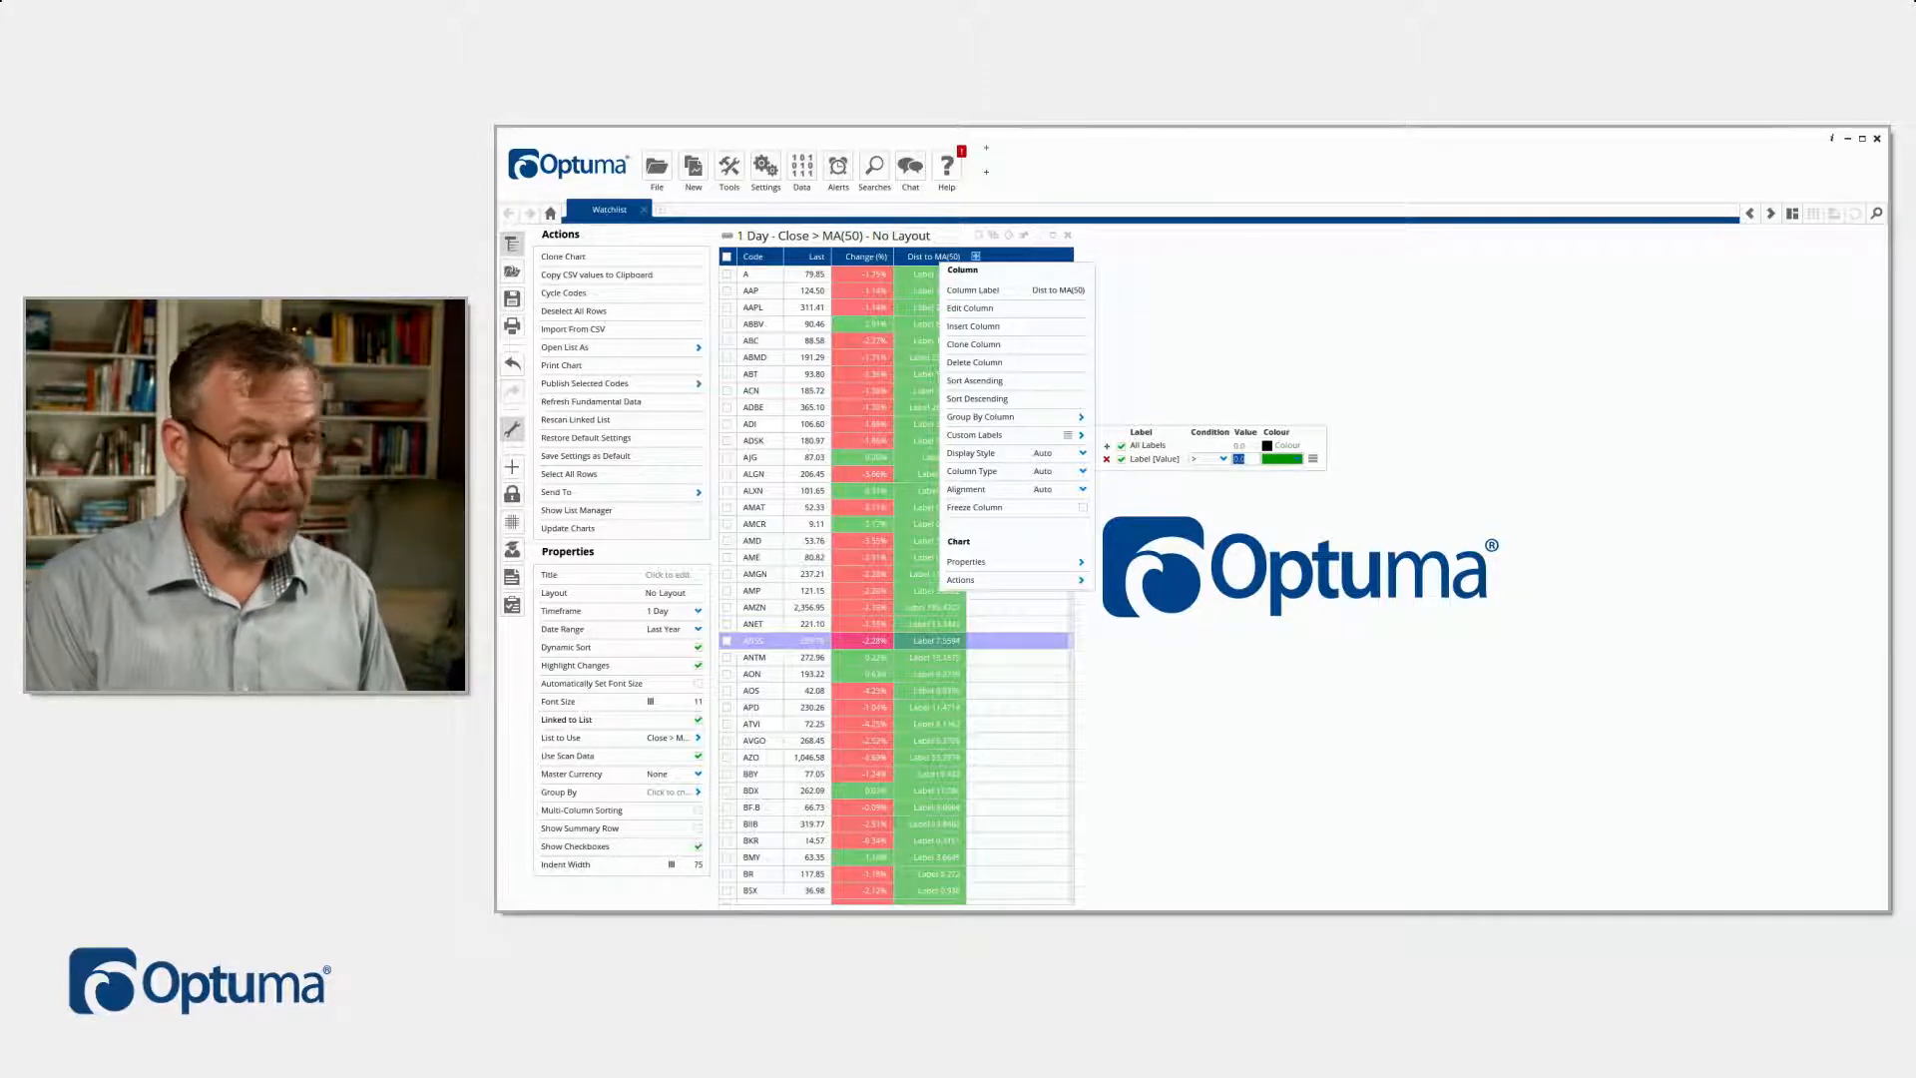
text(20)
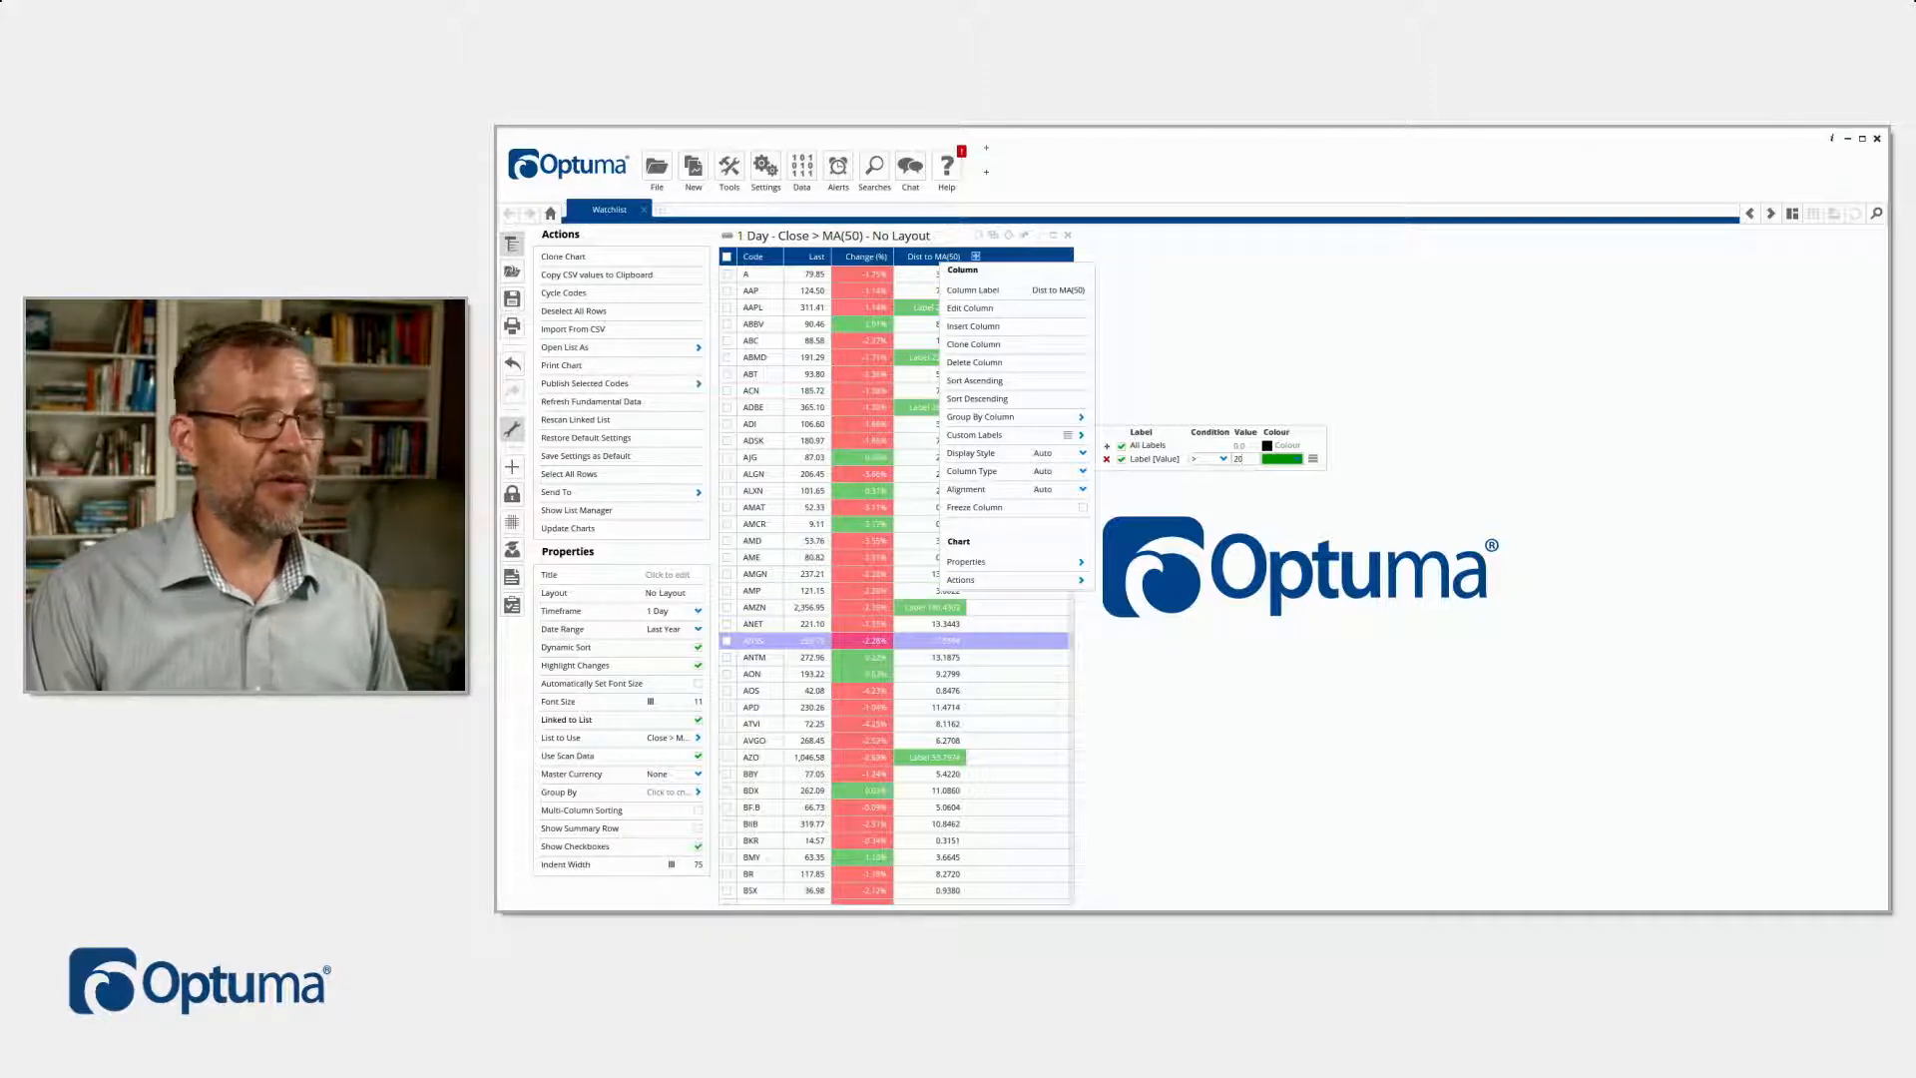
Change the text of the green custom label to "Good"
click(1151, 459)
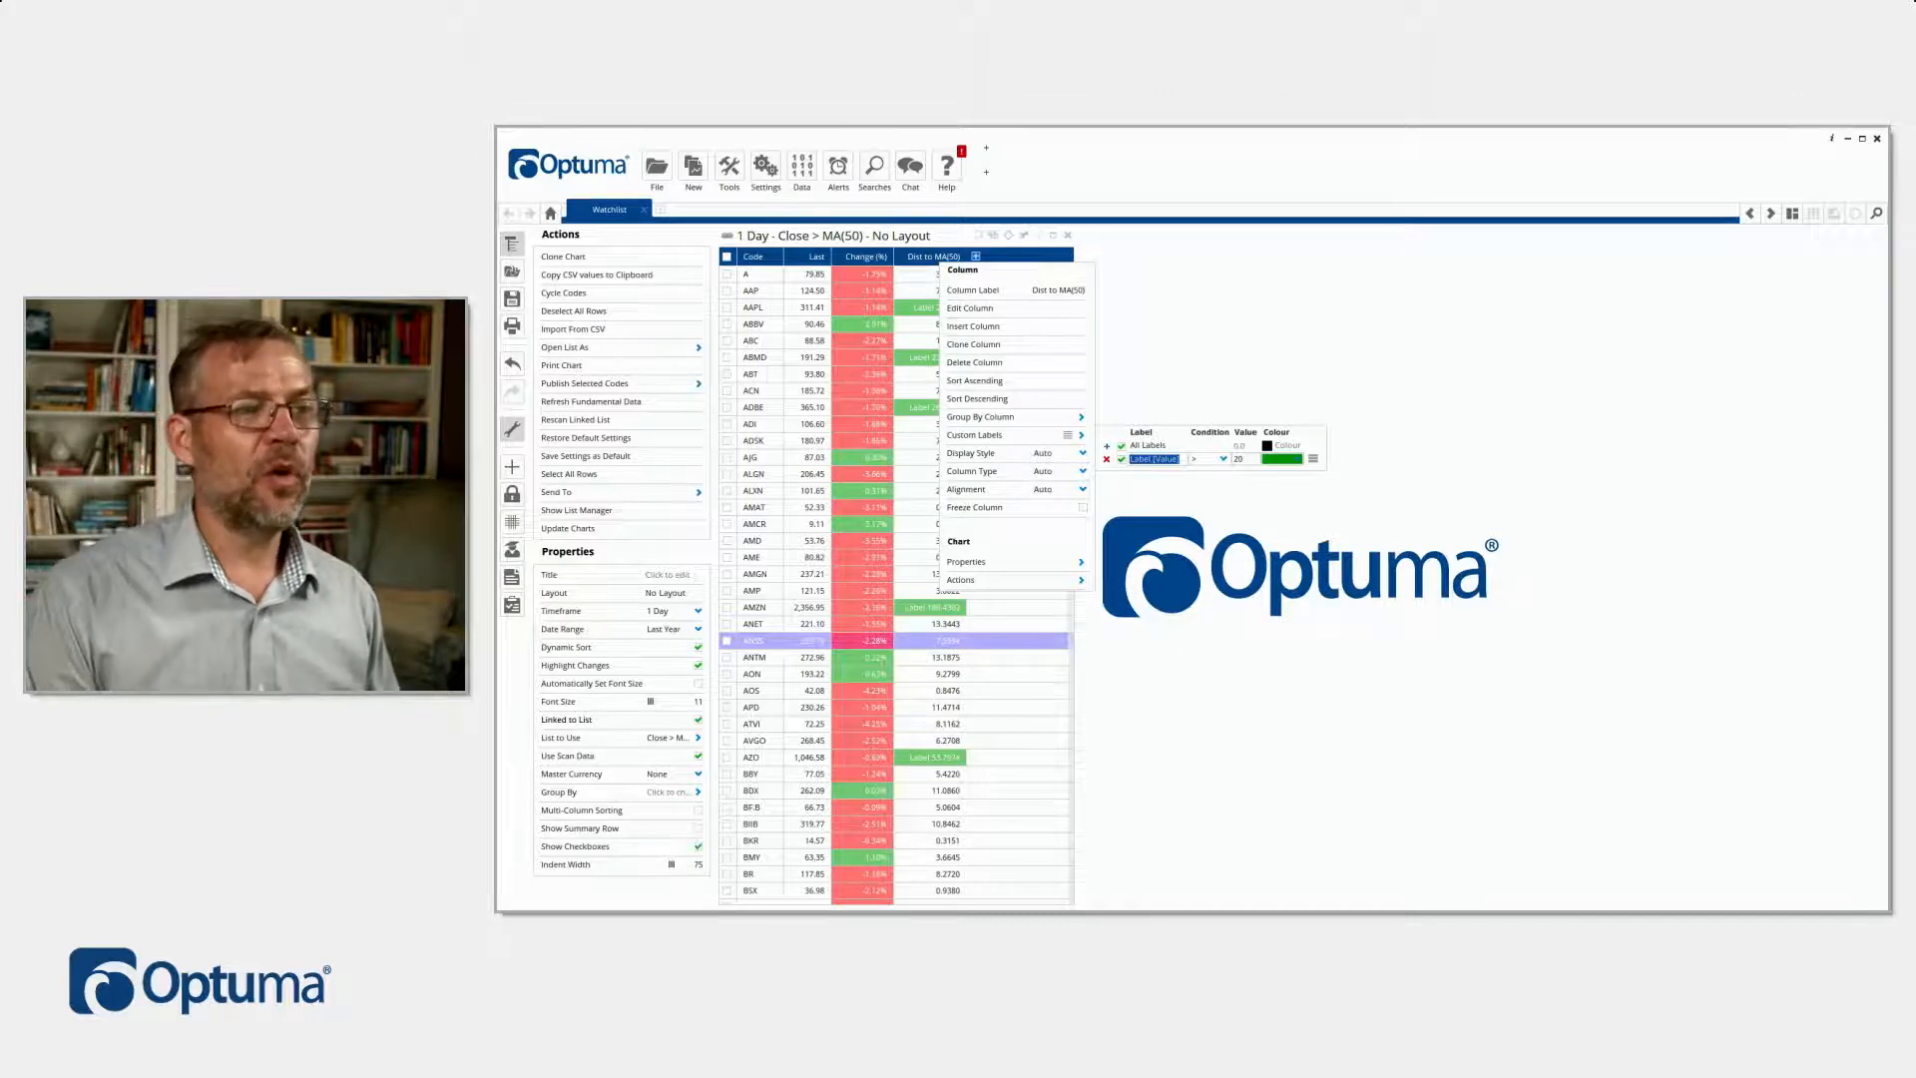
click(1147, 462)
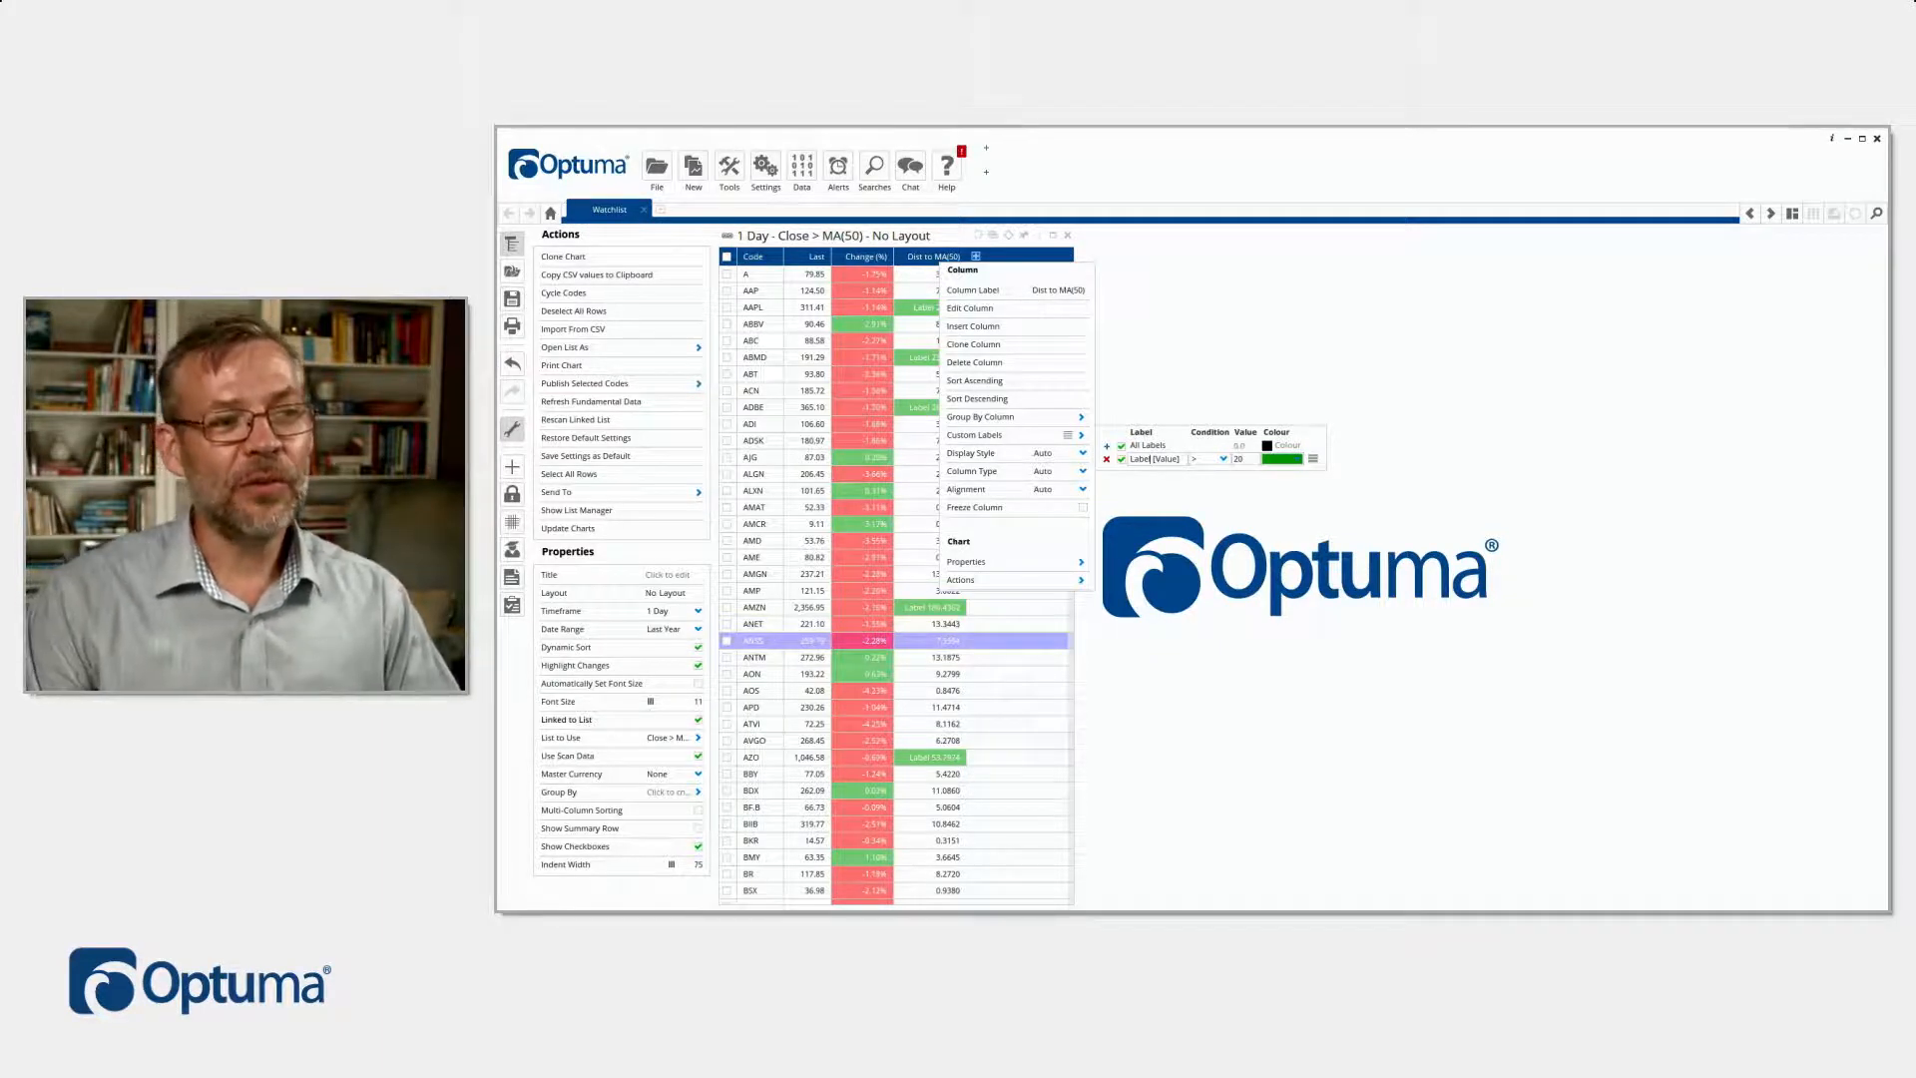
key(Escape)
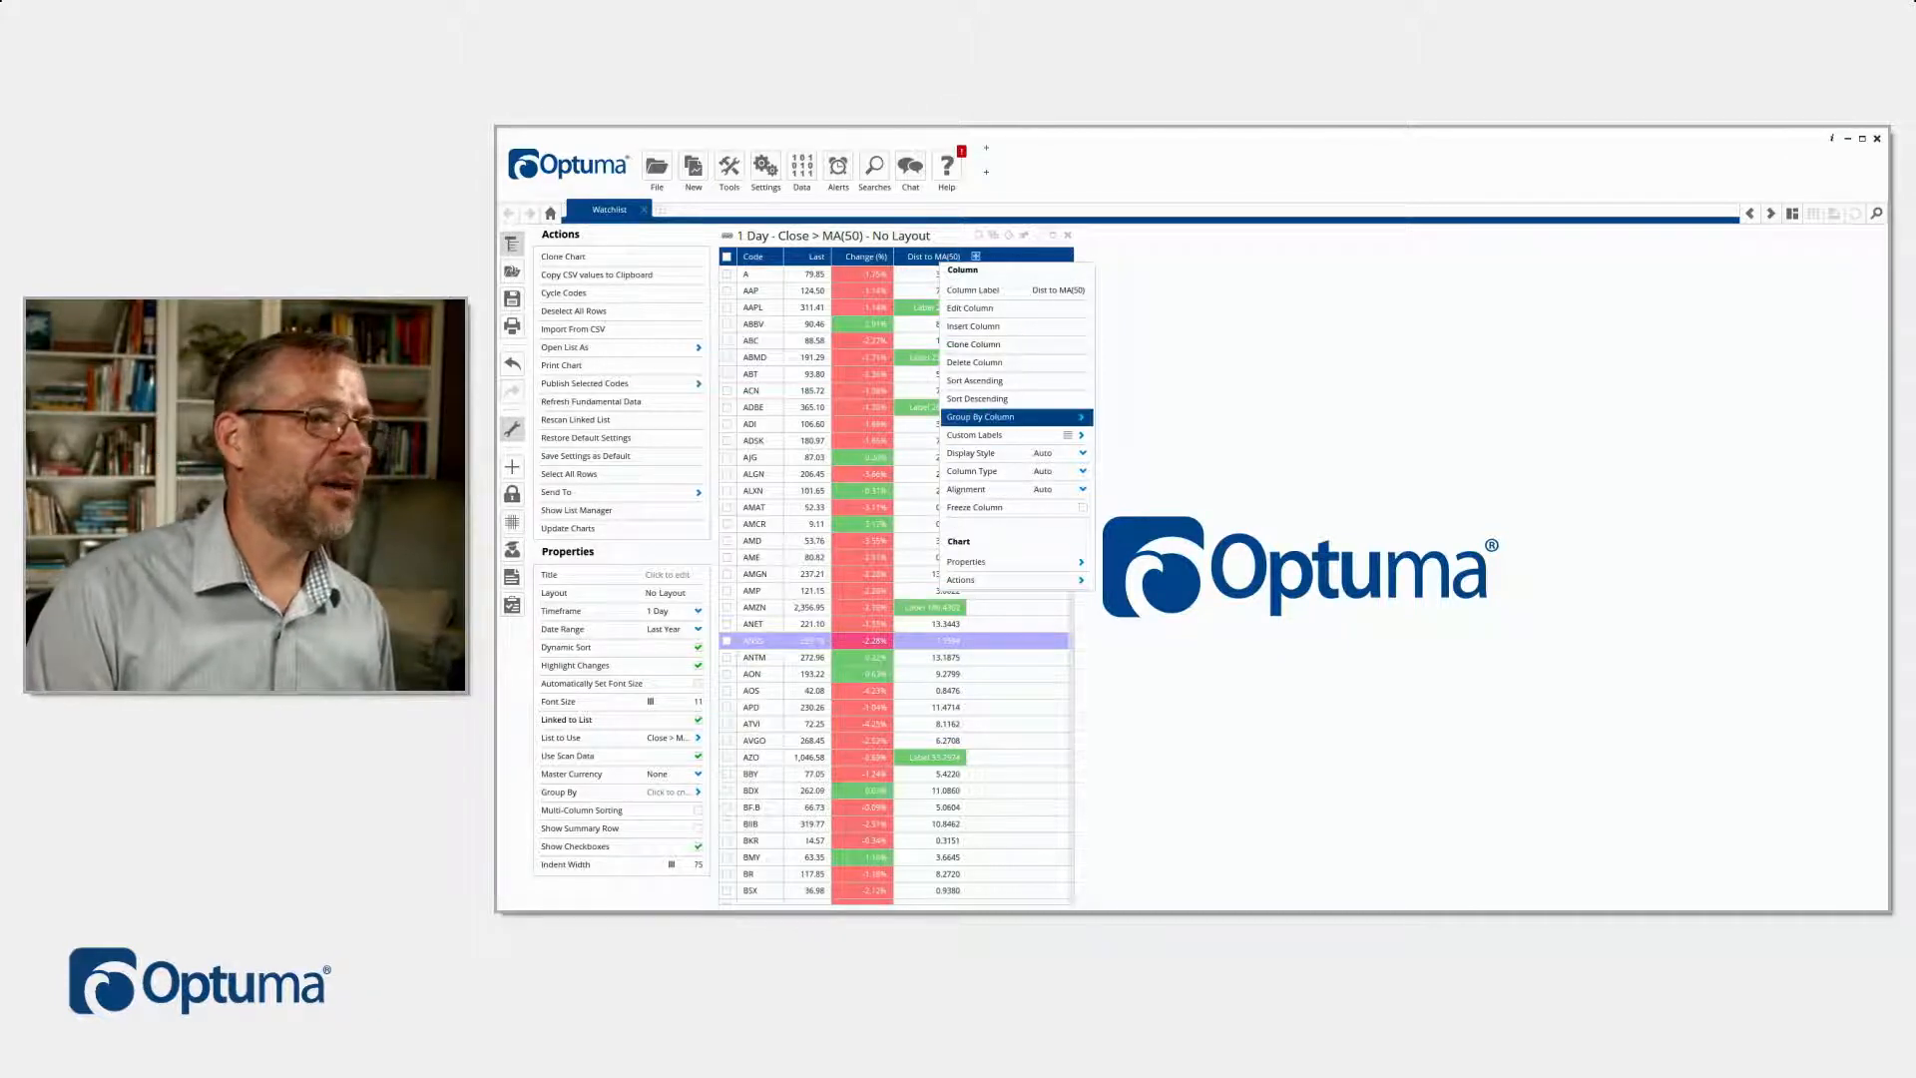
mouse_move(1016, 435)
click(1156, 459)
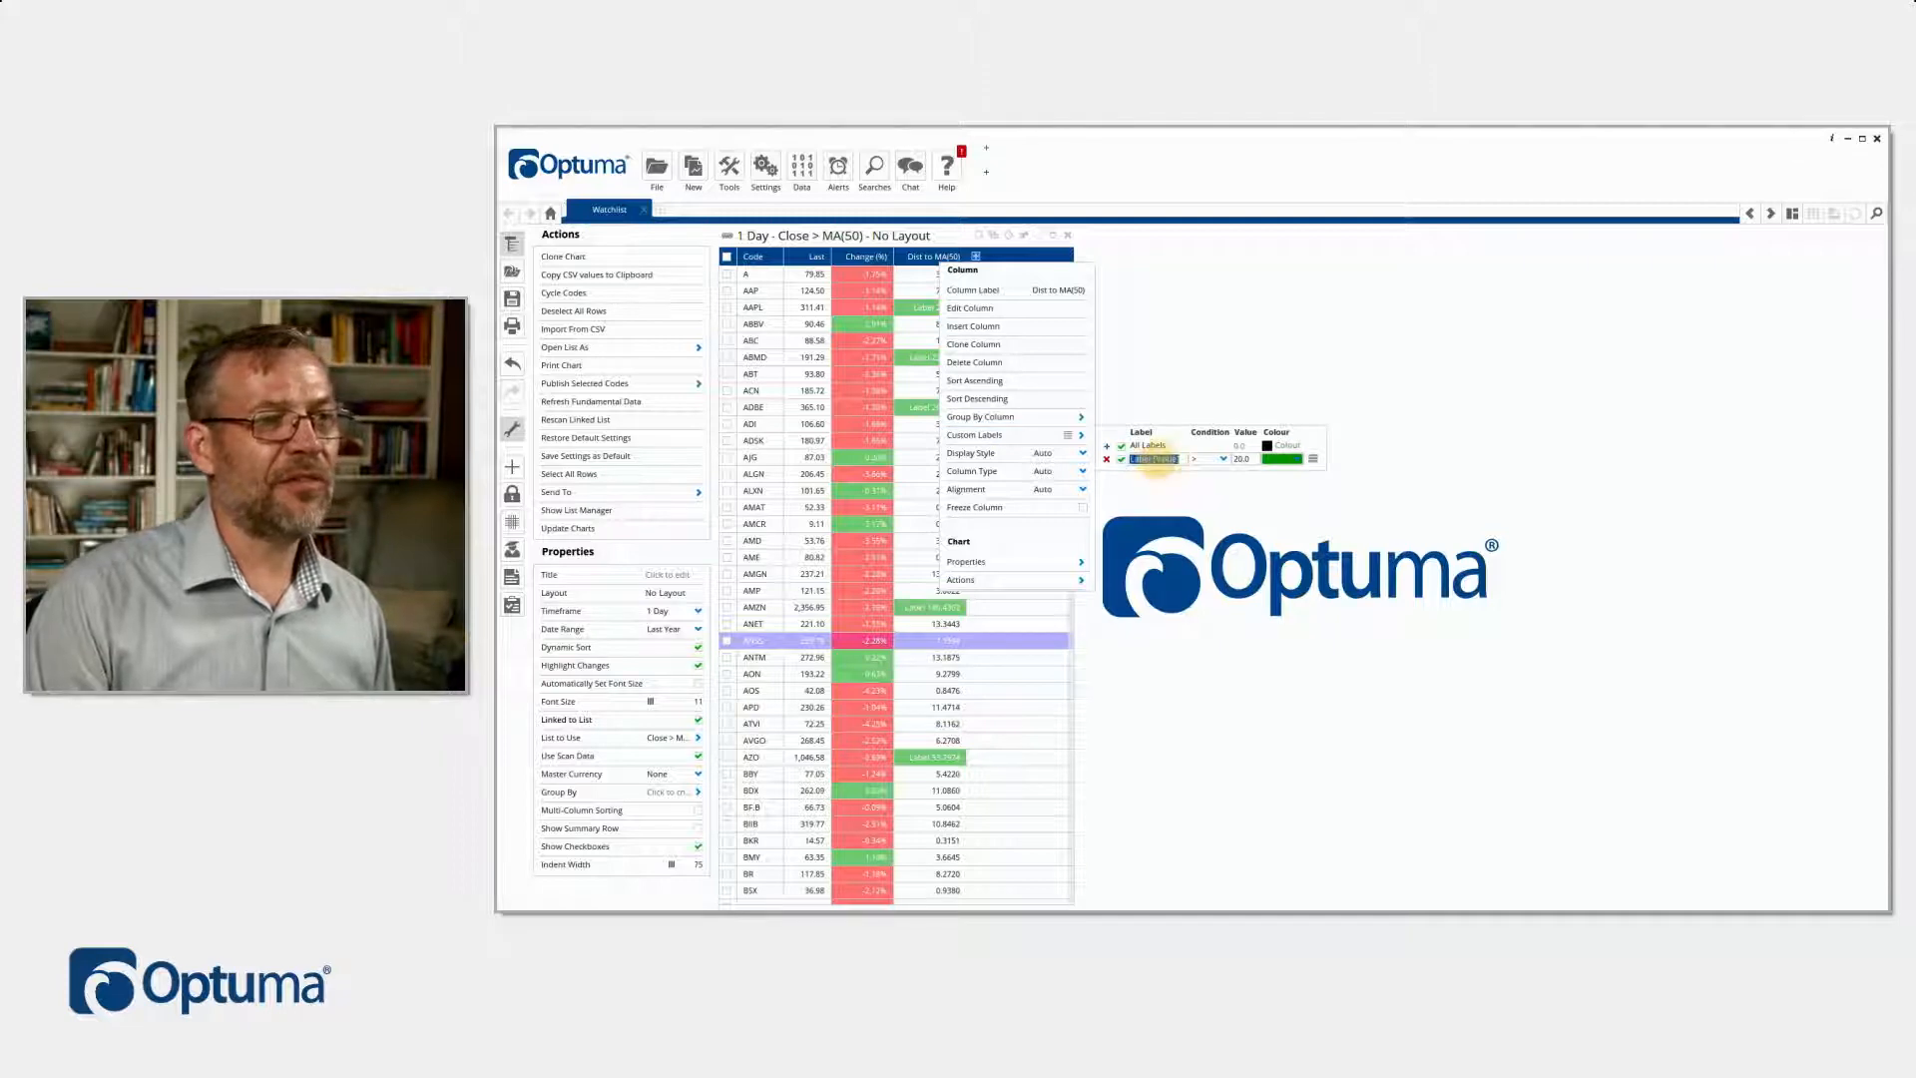
text(Good)
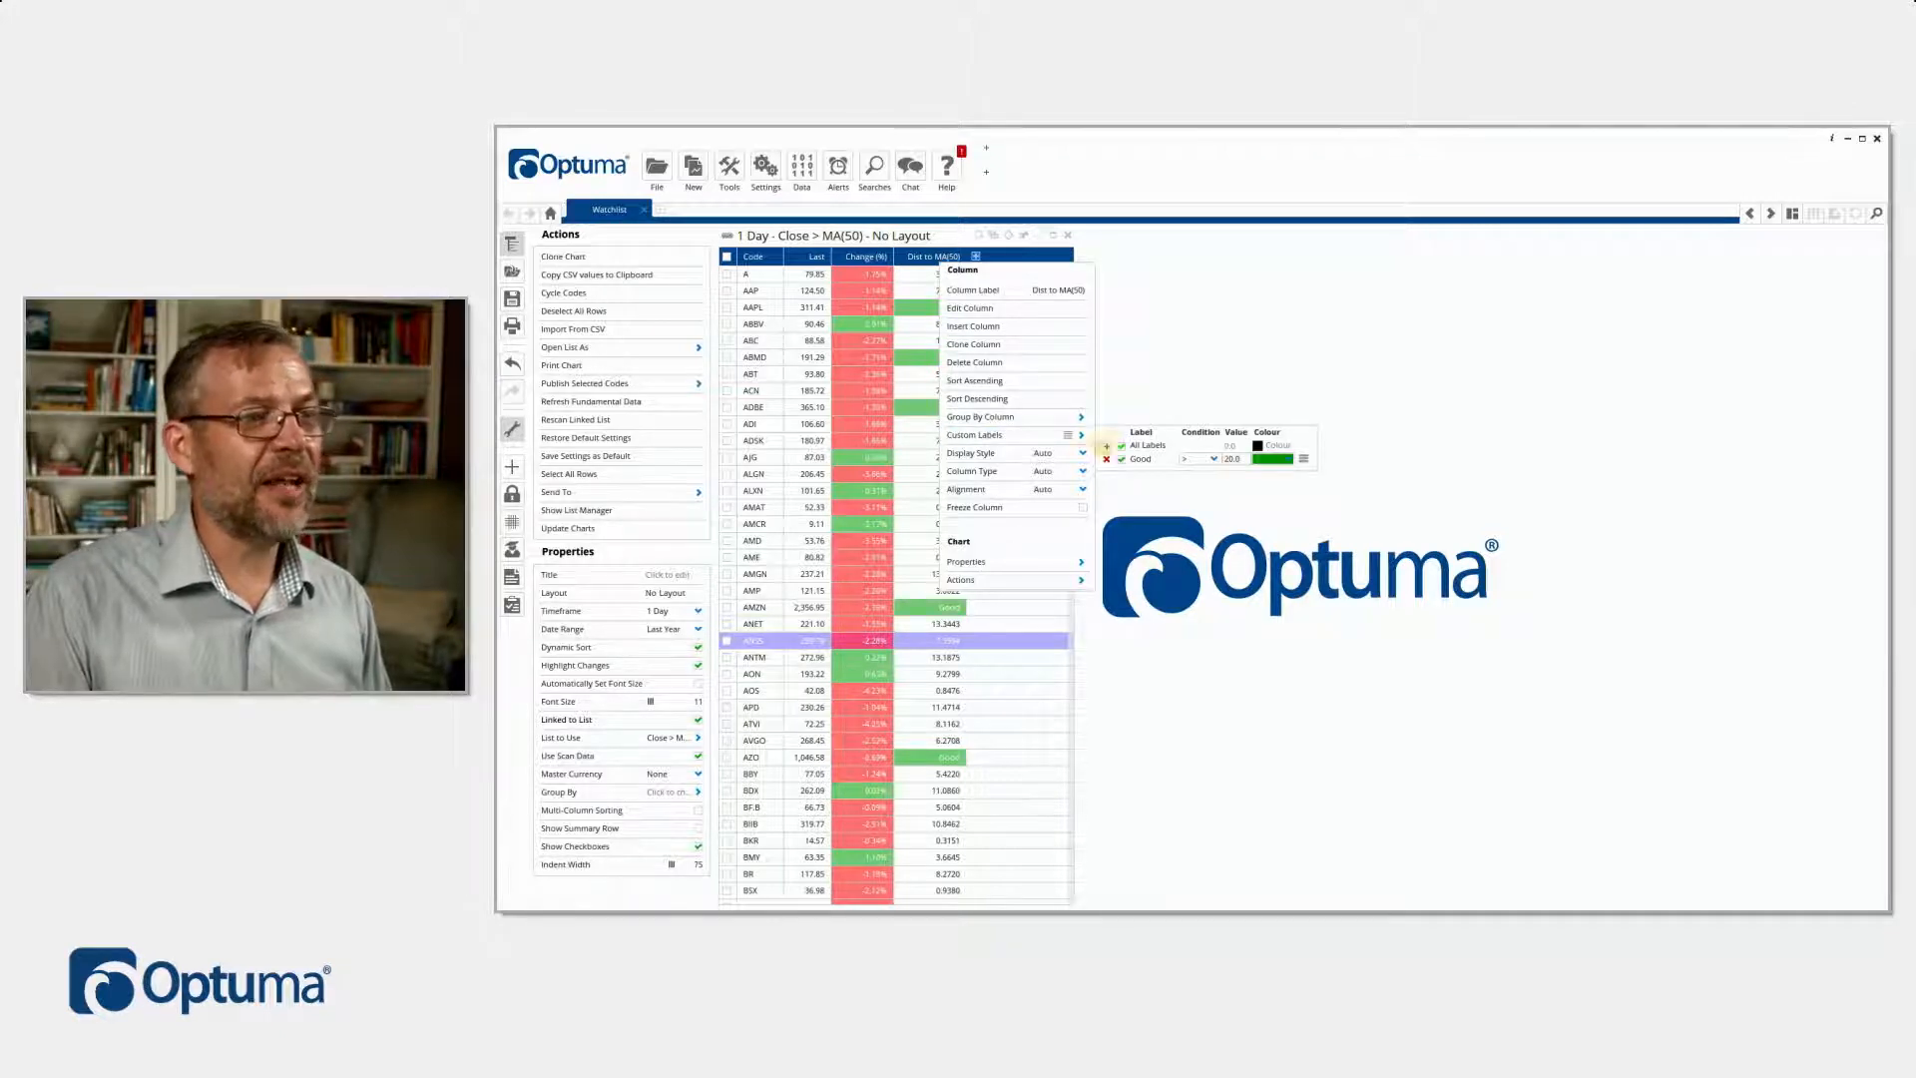
Add a second, blue custom label named "Great" for Dist to MA(50) values greater than 100
click(1105, 445)
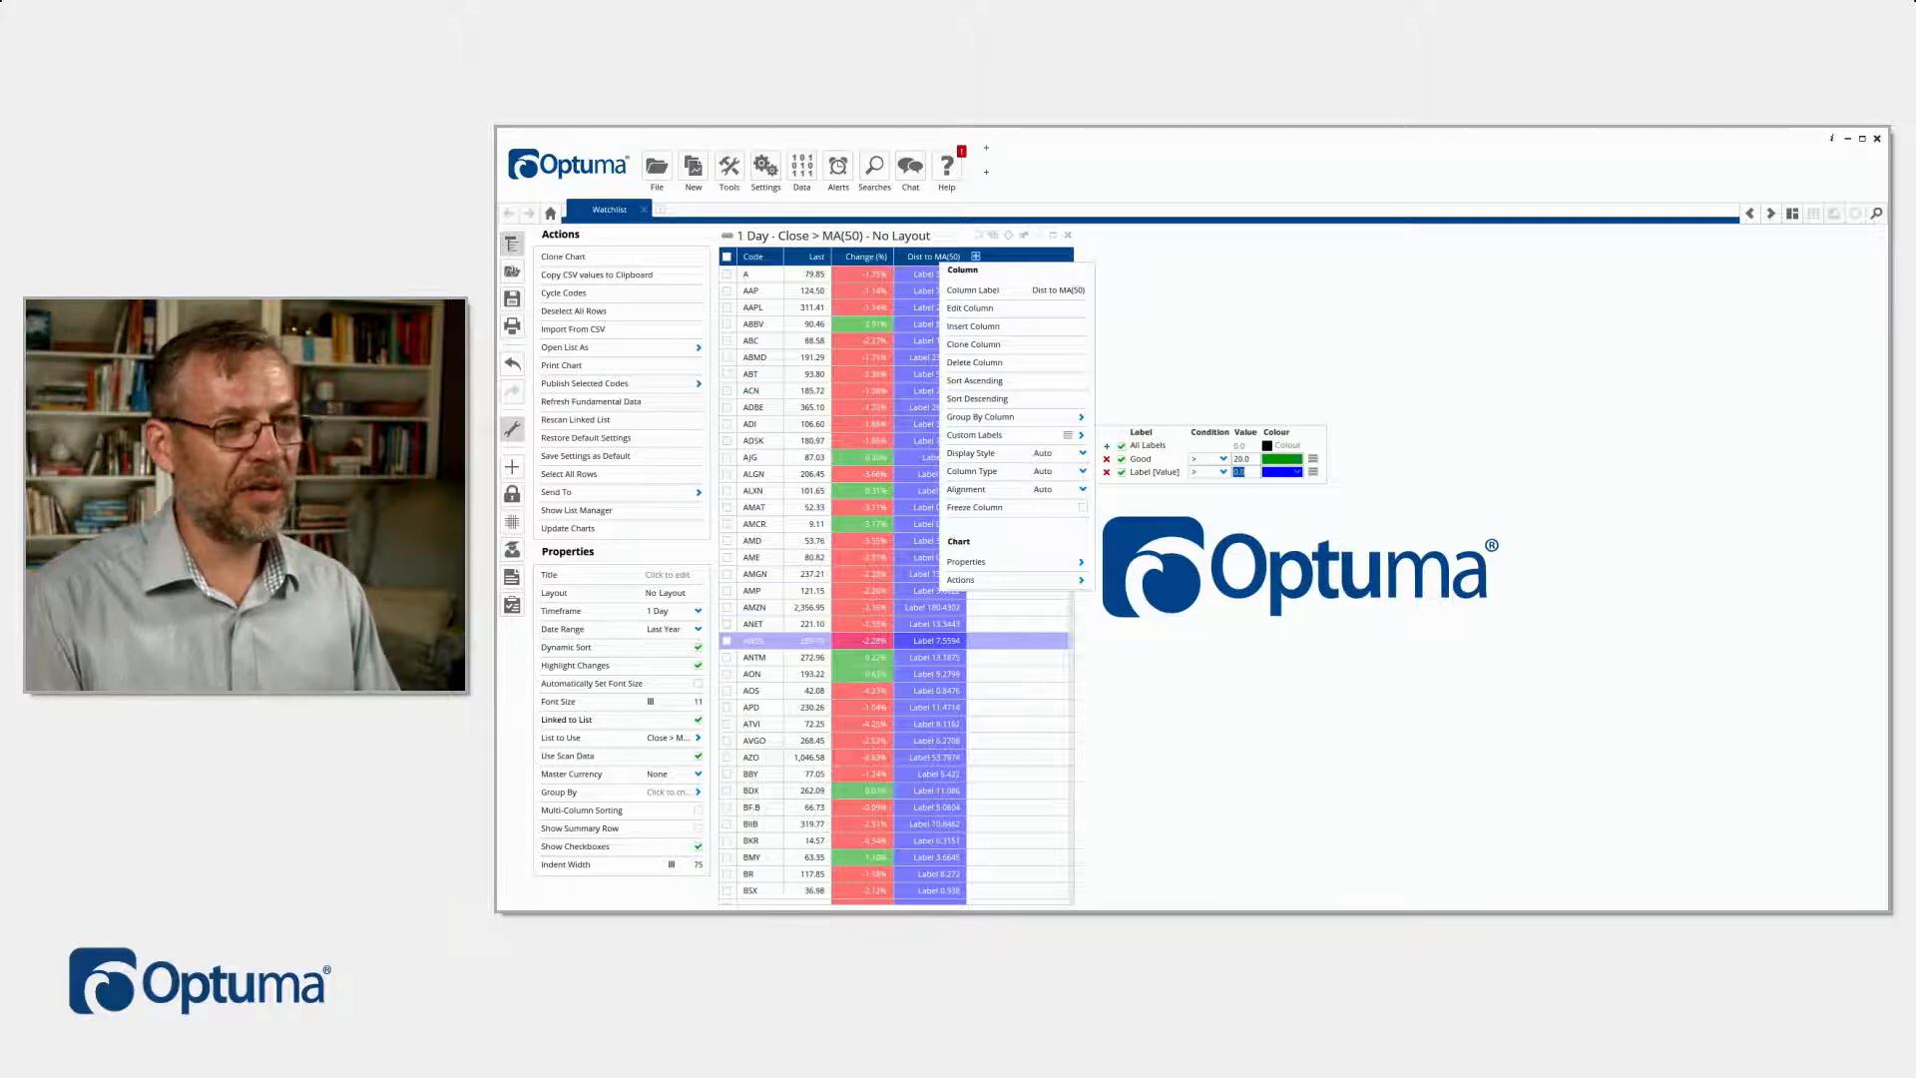
text(100)
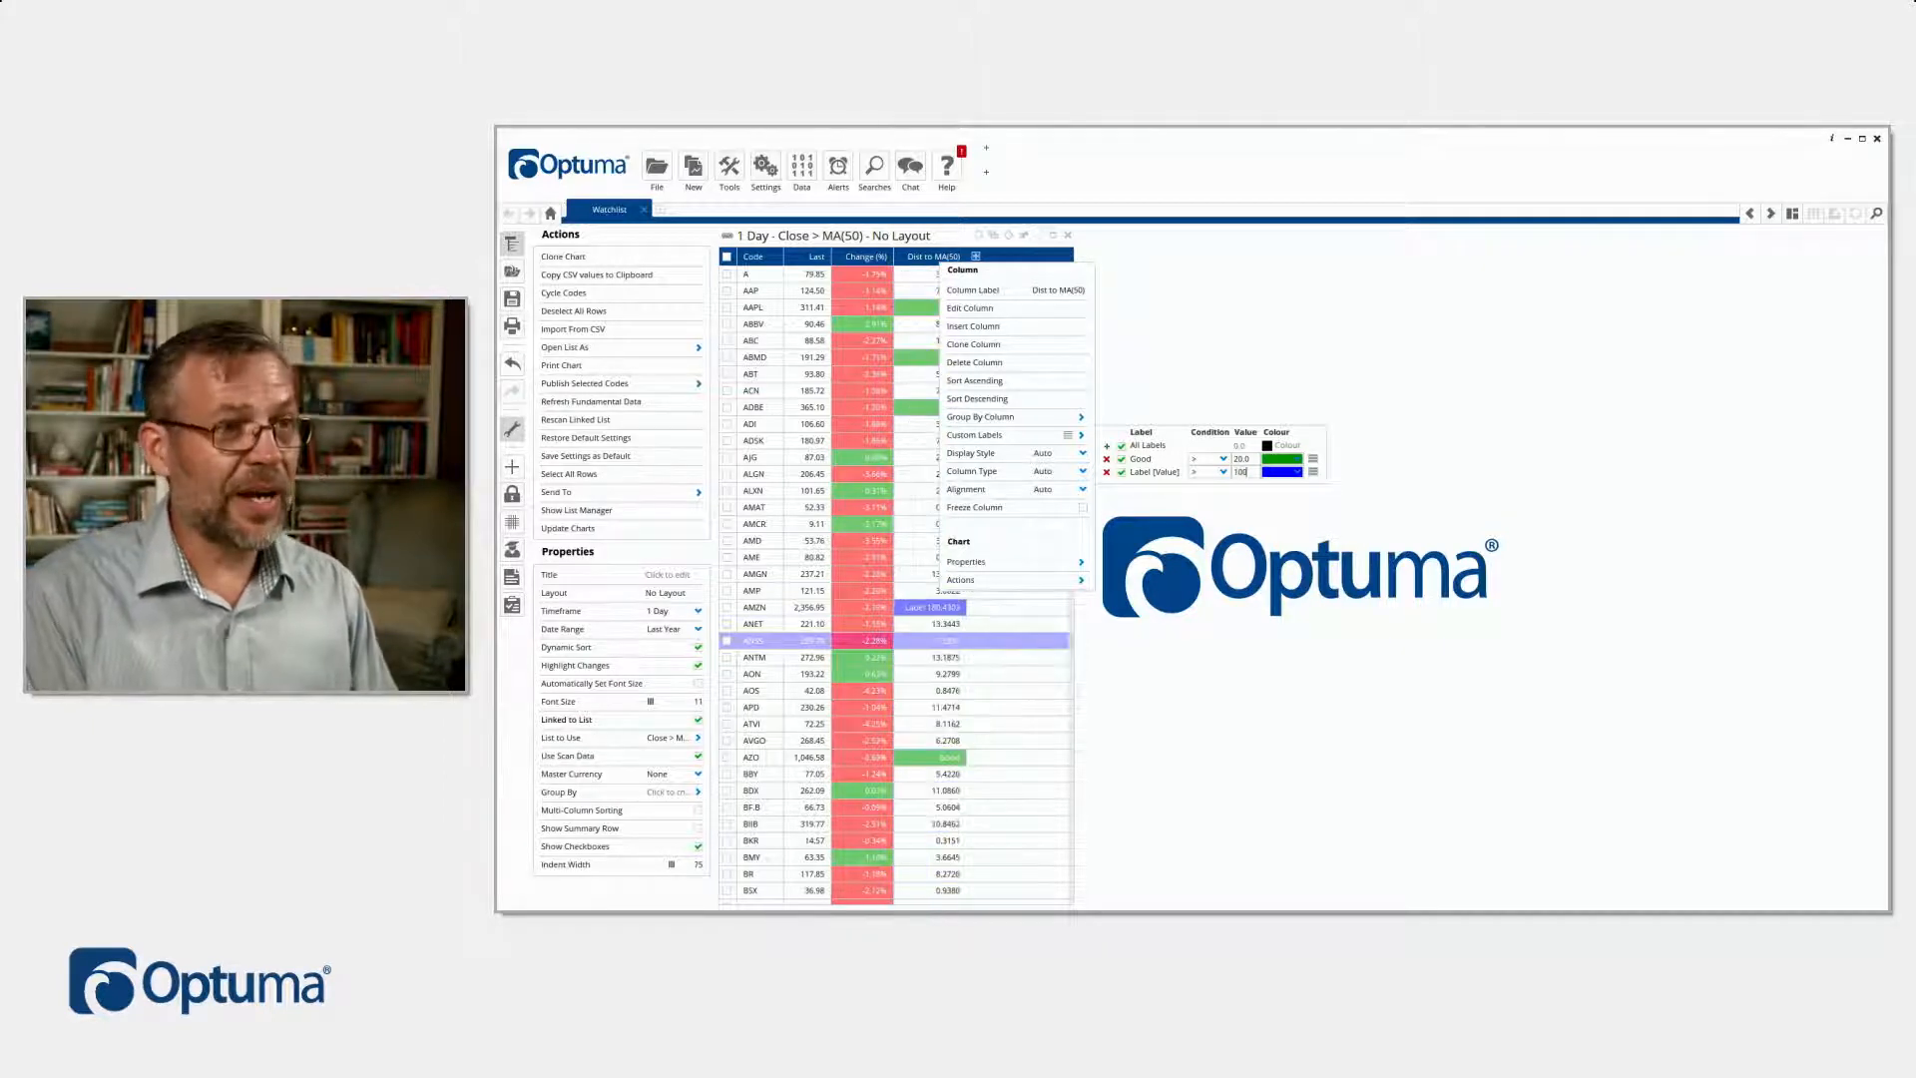
click(1138, 472)
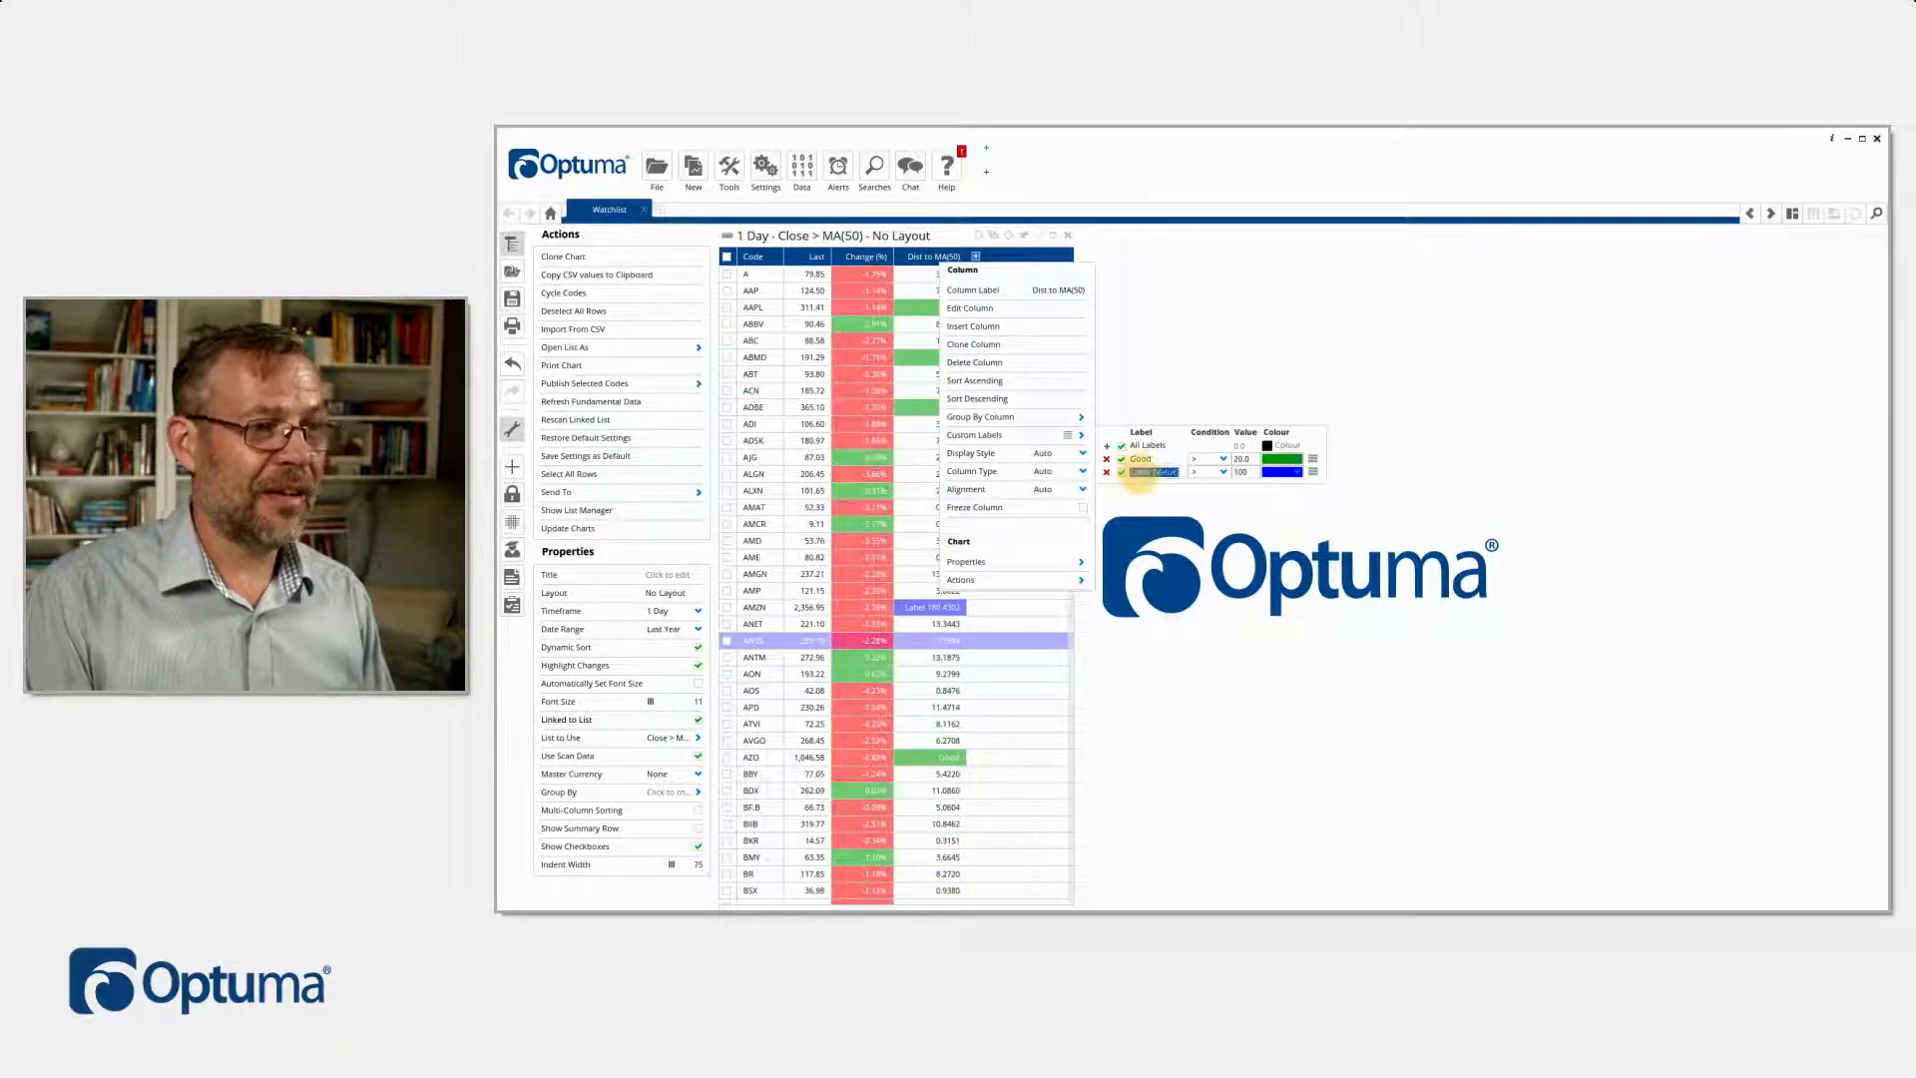
text(Great)
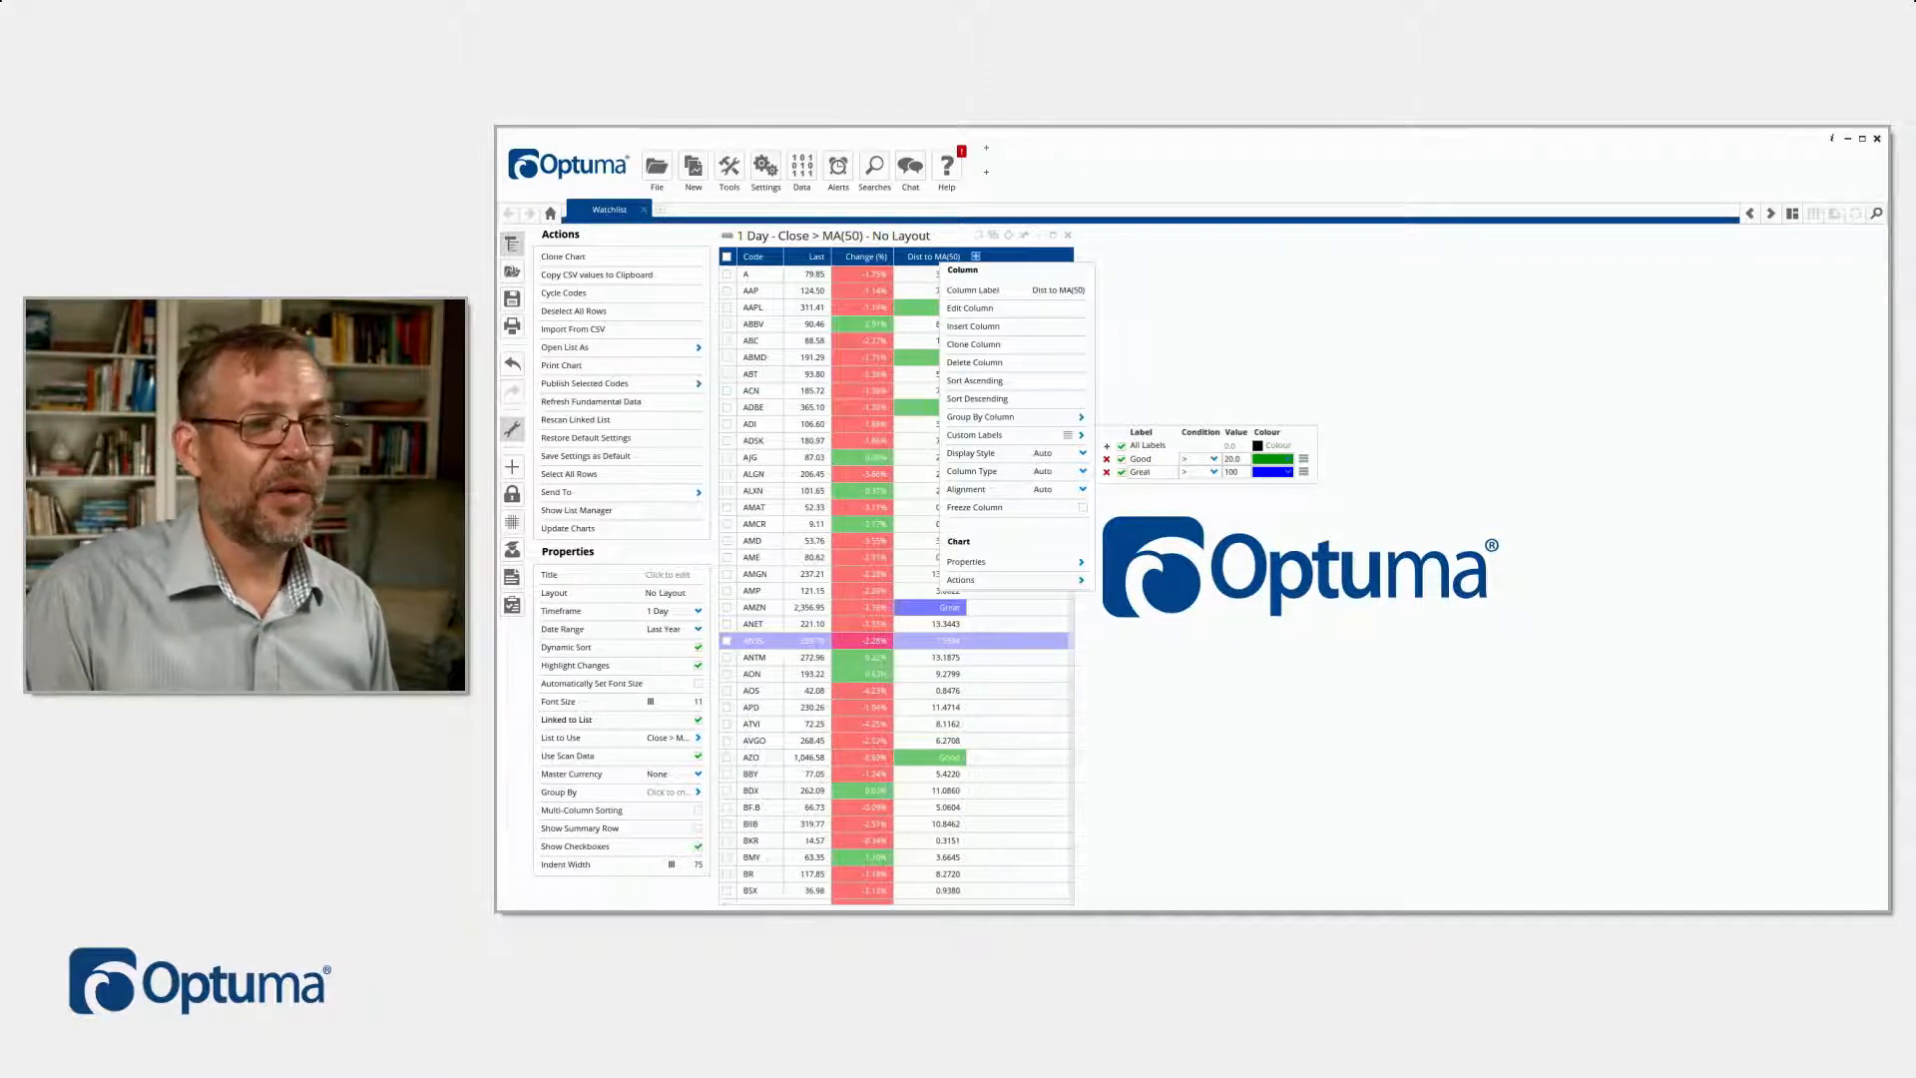
mouse_move(1303, 471)
mouse_down()
mouse_move(1295, 447)
mouse_move(1305, 472)
mouse_up()
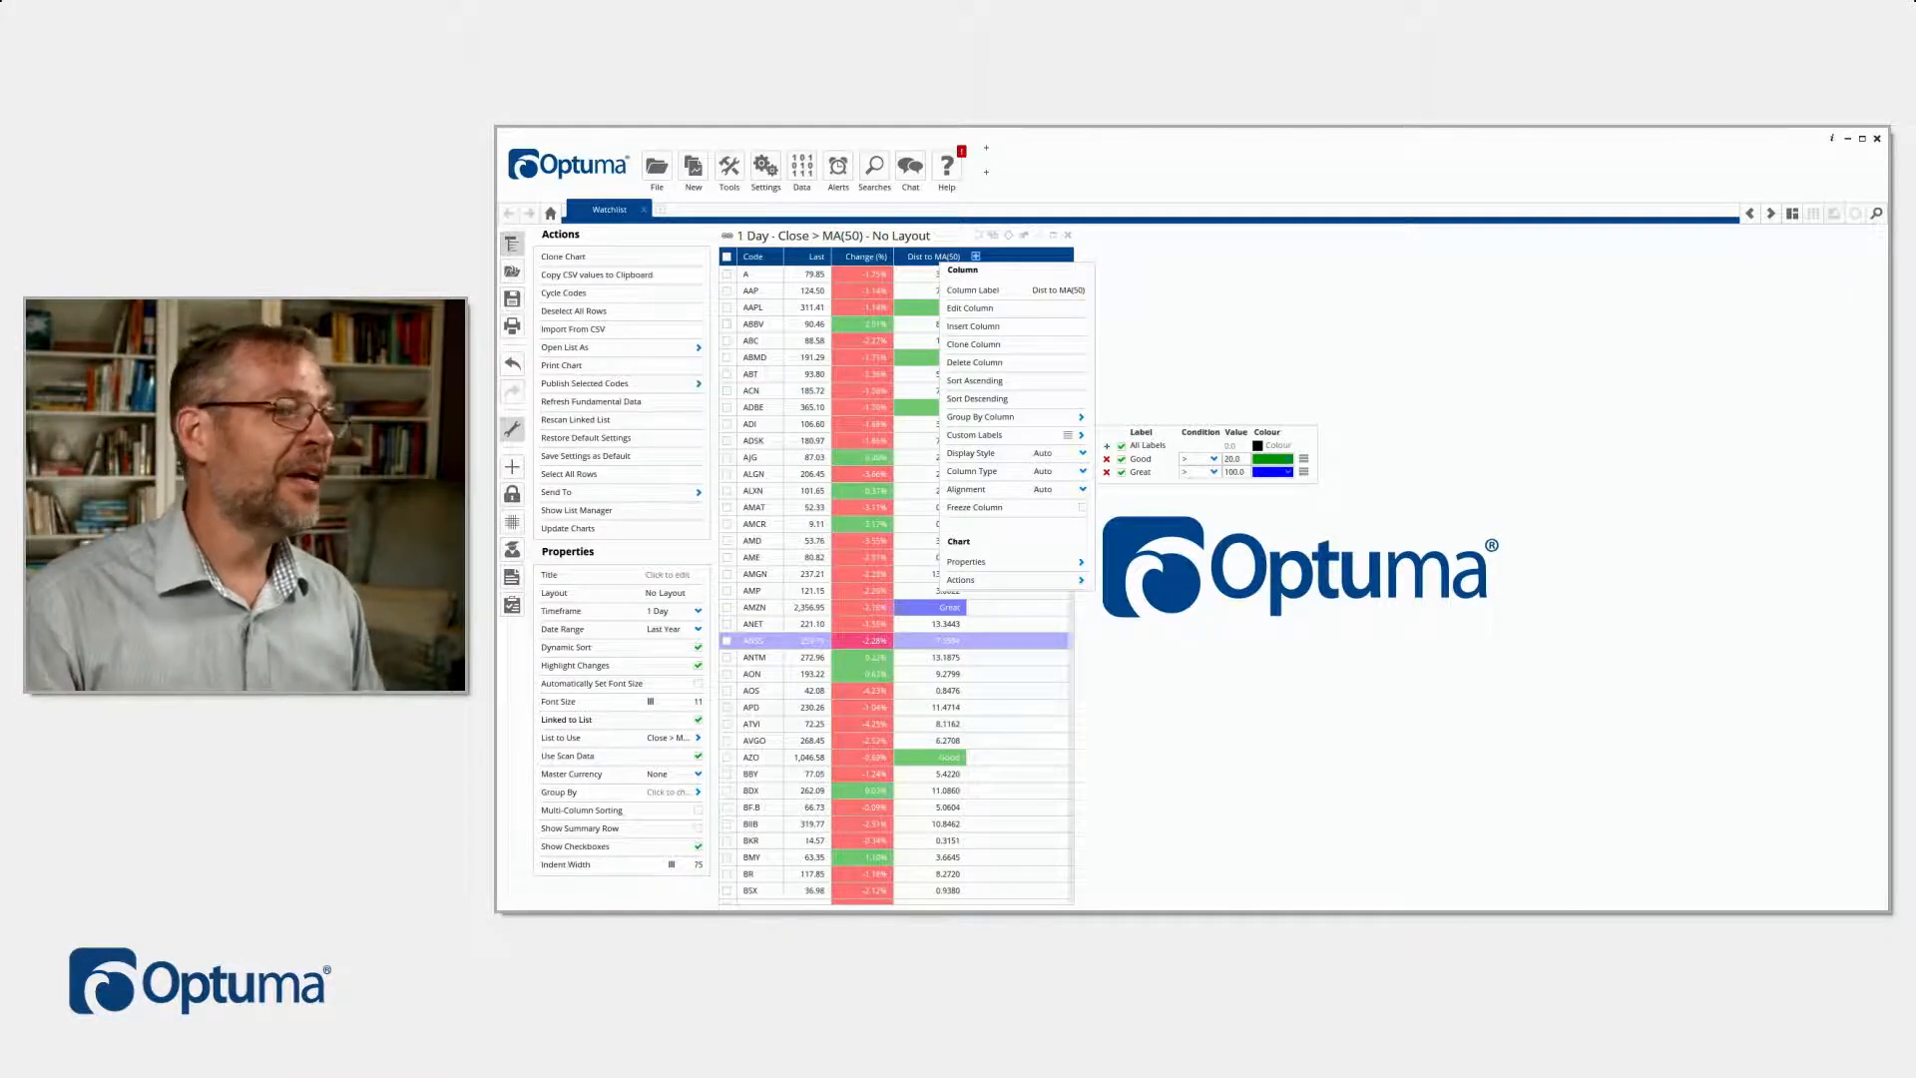
click(1219, 578)
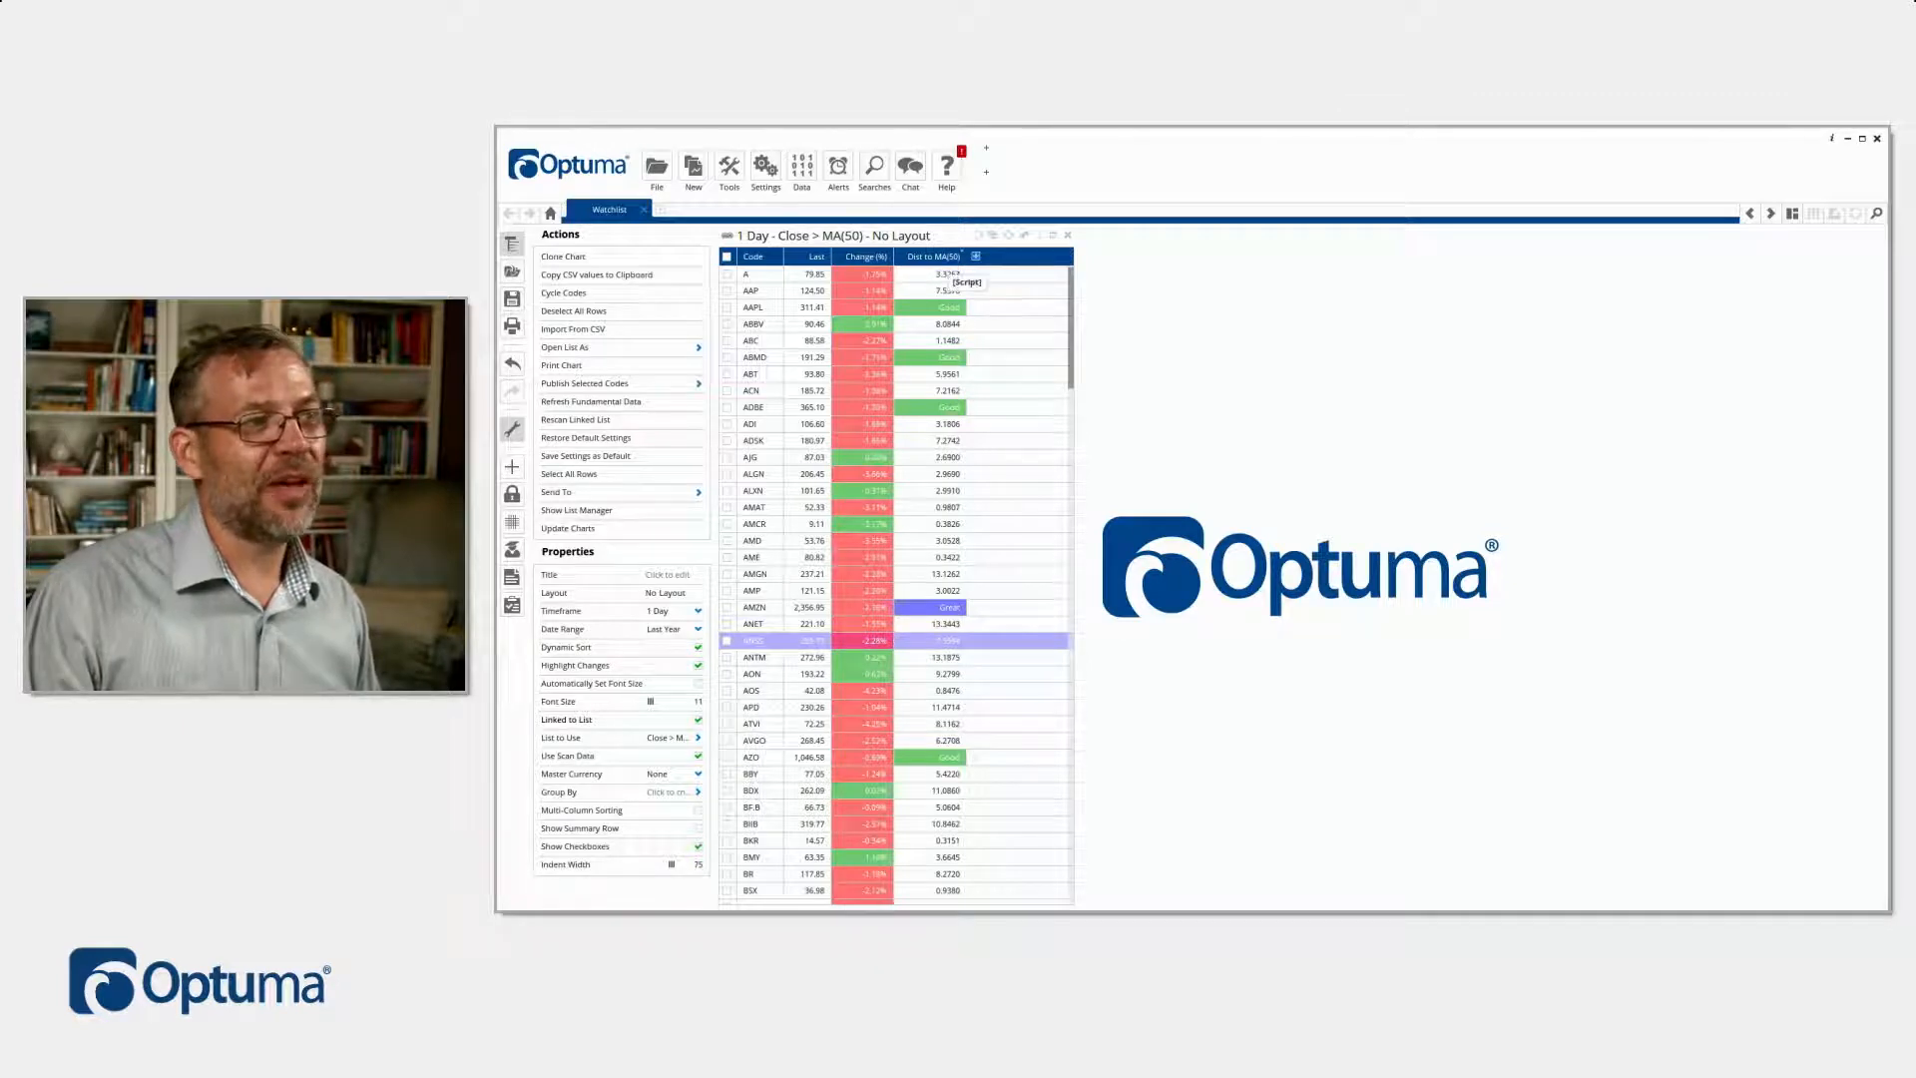
Sort the watch list by the Dist to MA(50) column in descending order
click(926, 257)
click(928, 257)
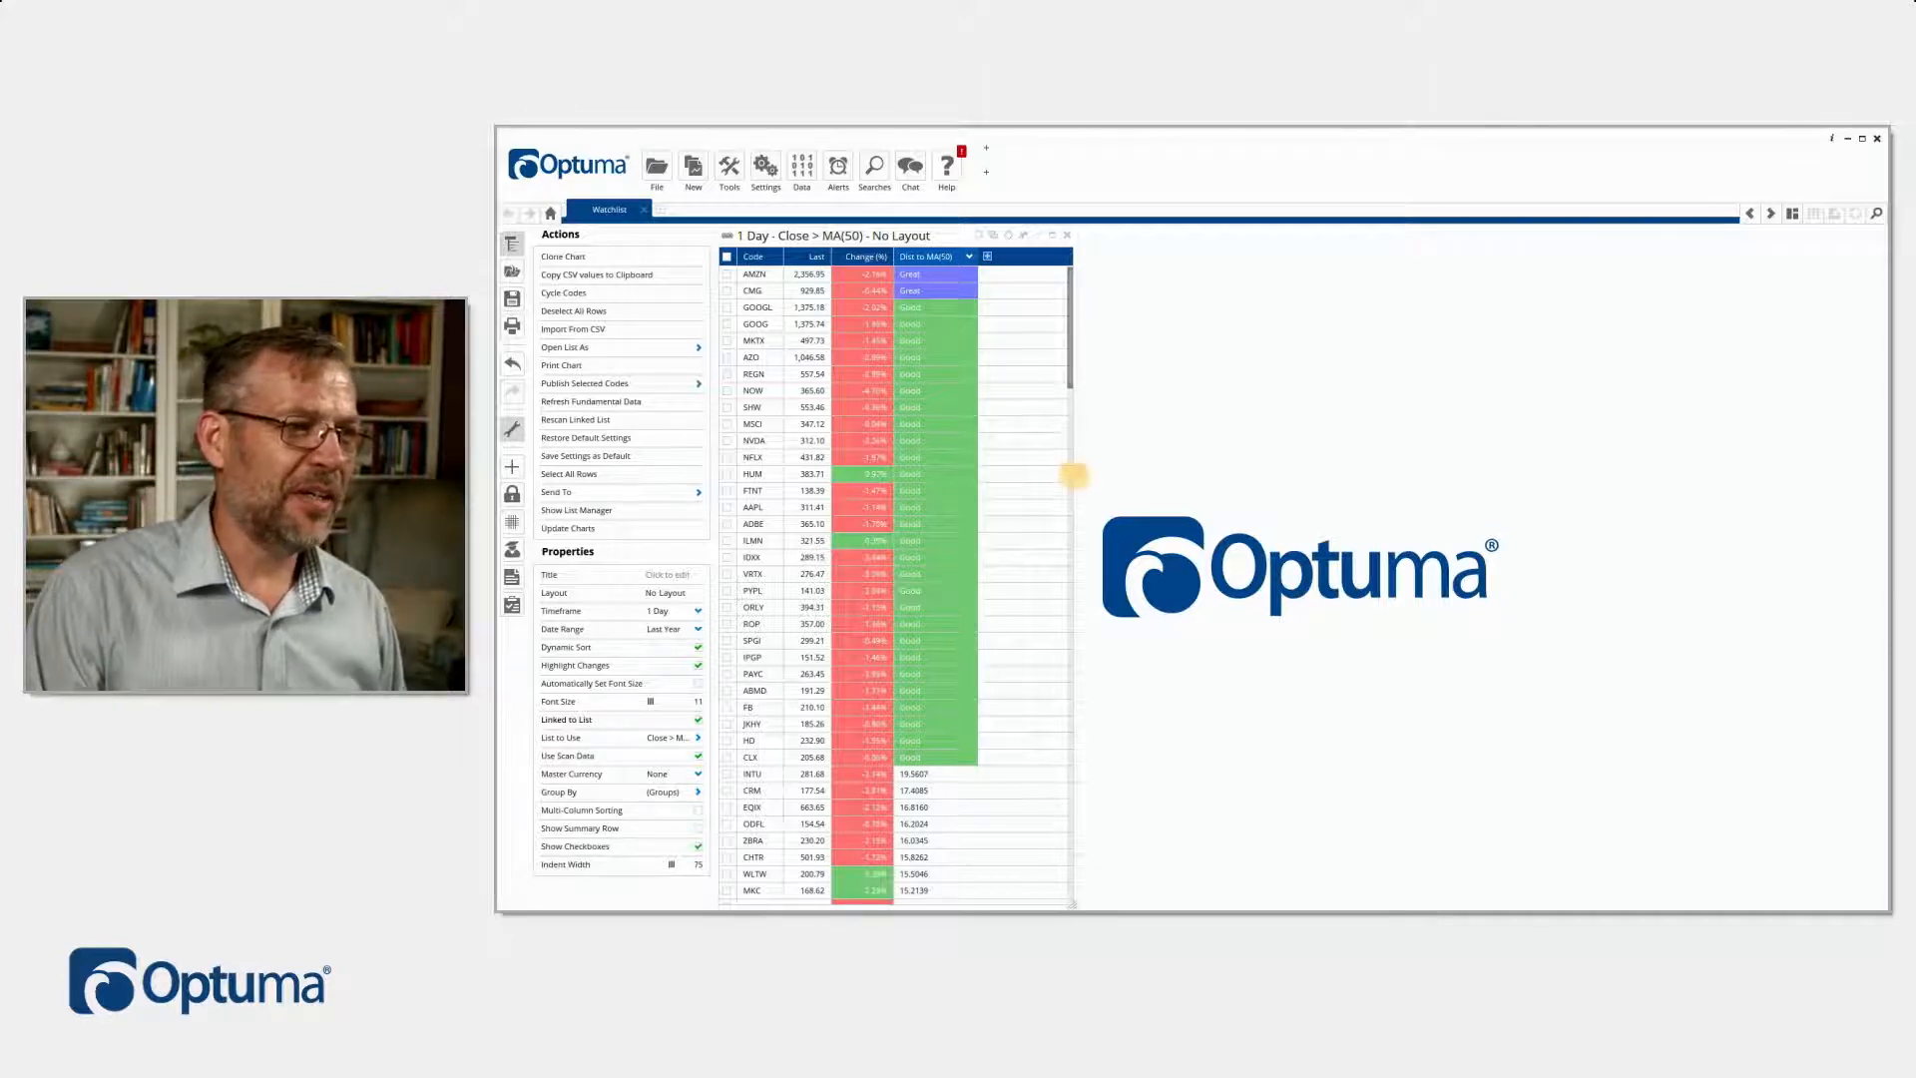
Narrow the watch list pane to fit its columns and open the AMZN chart beside it
drag(1074, 475, 999, 465)
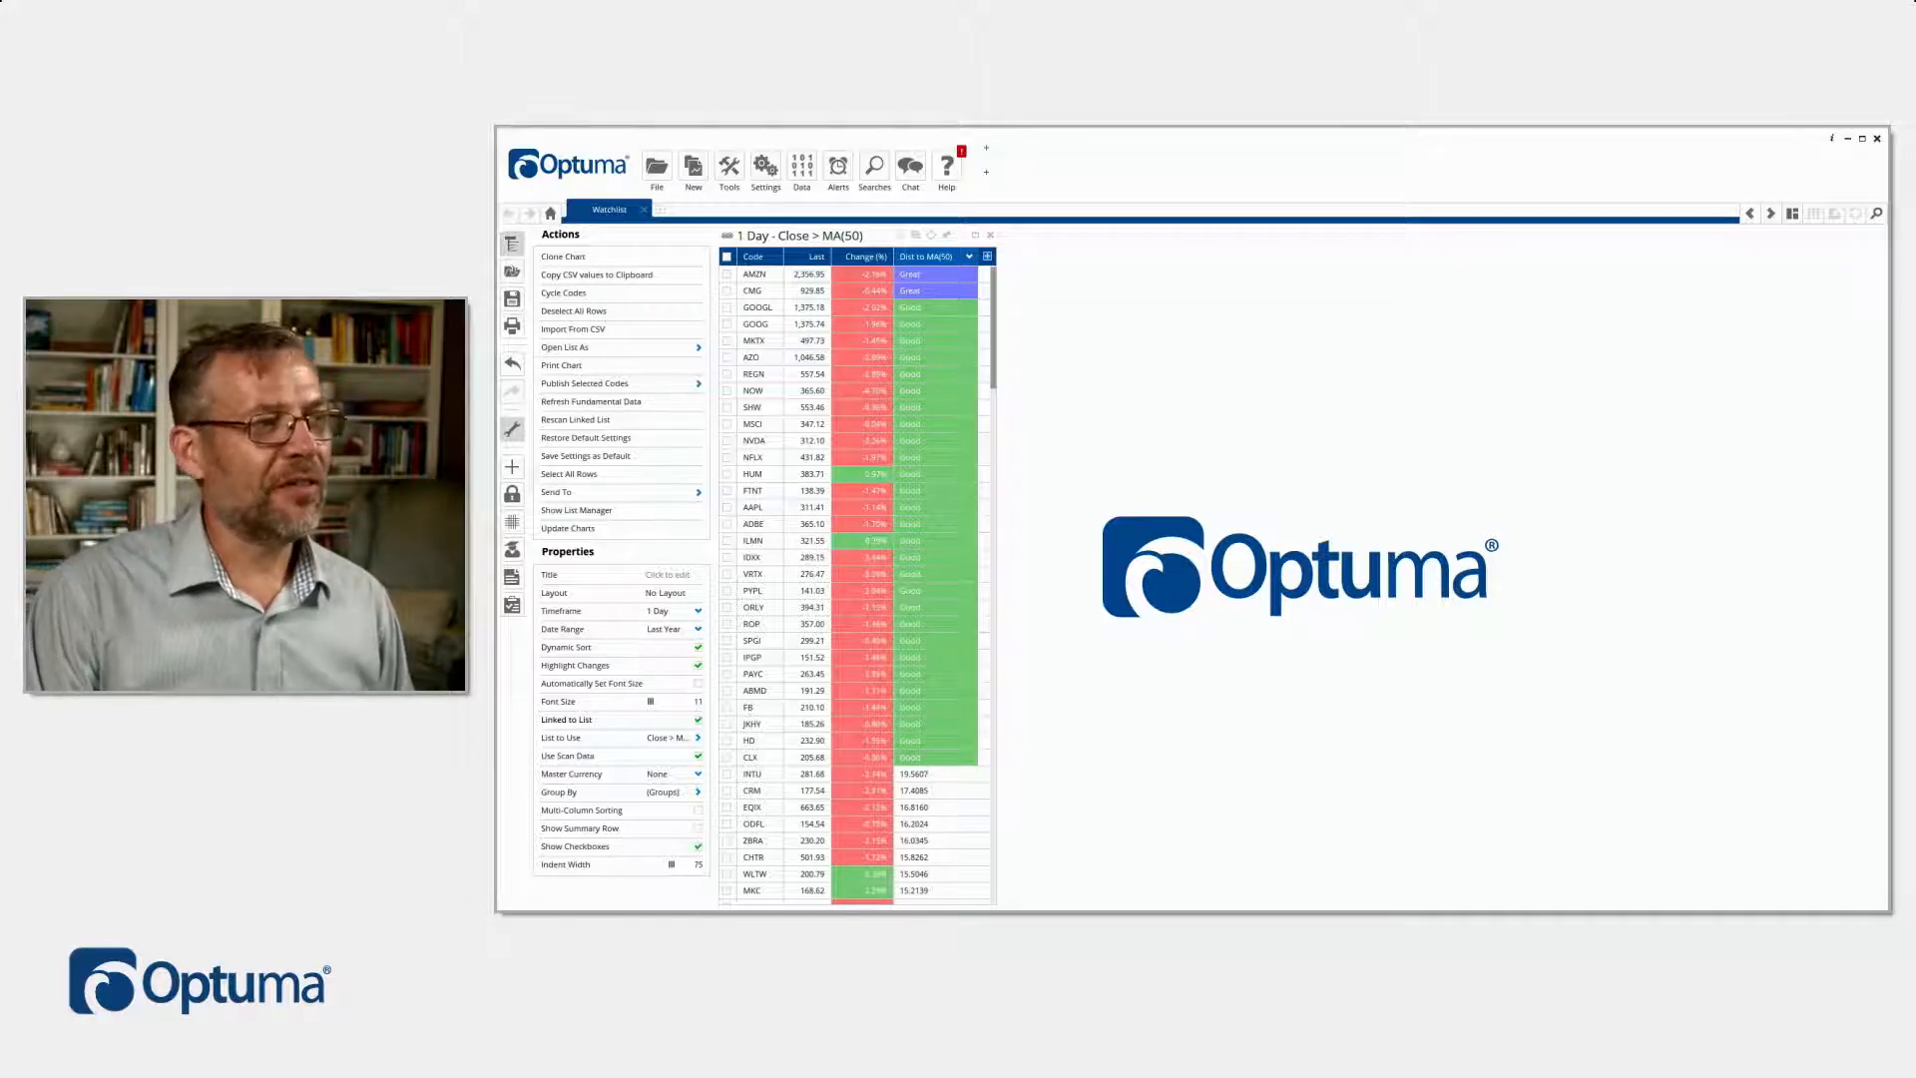
double_click(755, 275)
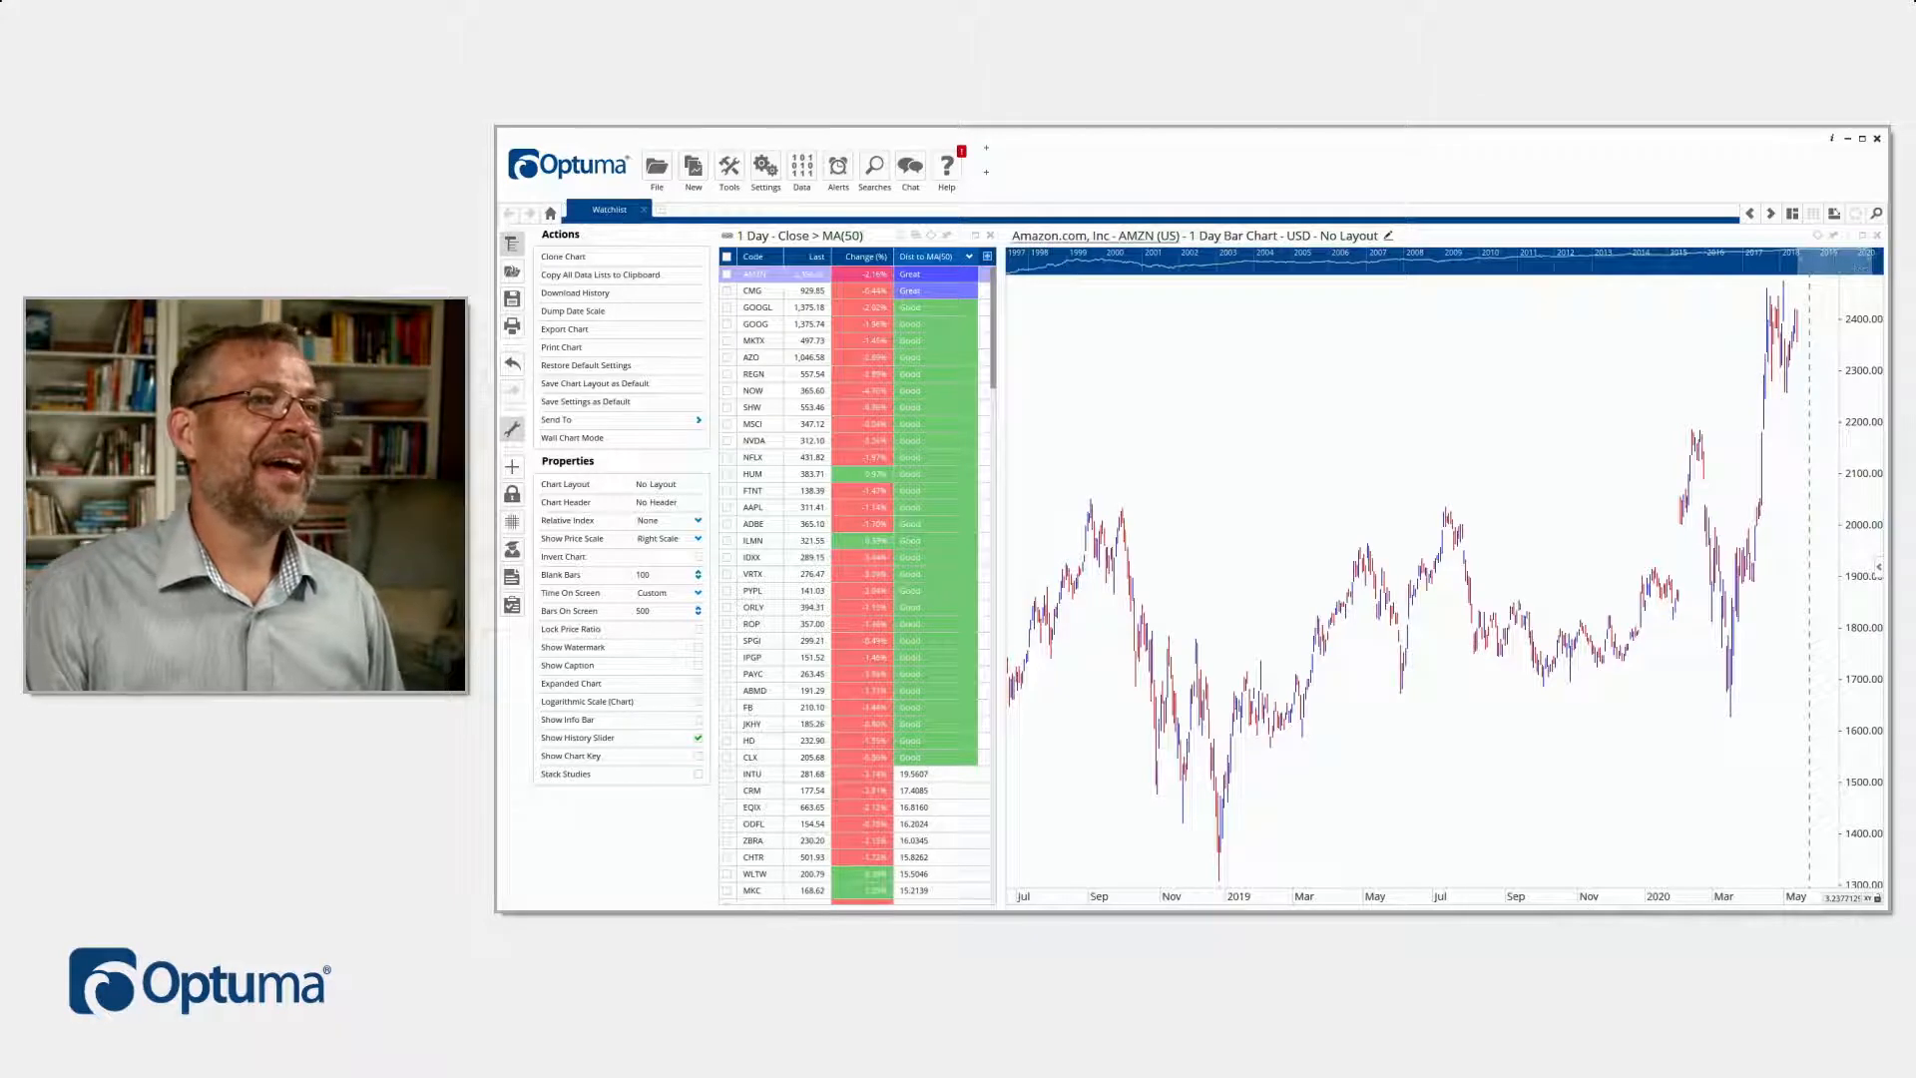
Change the daily AMZN chart to a CandleStick chart and apply the Default layout to it
click(1244, 236)
click(1261, 265)
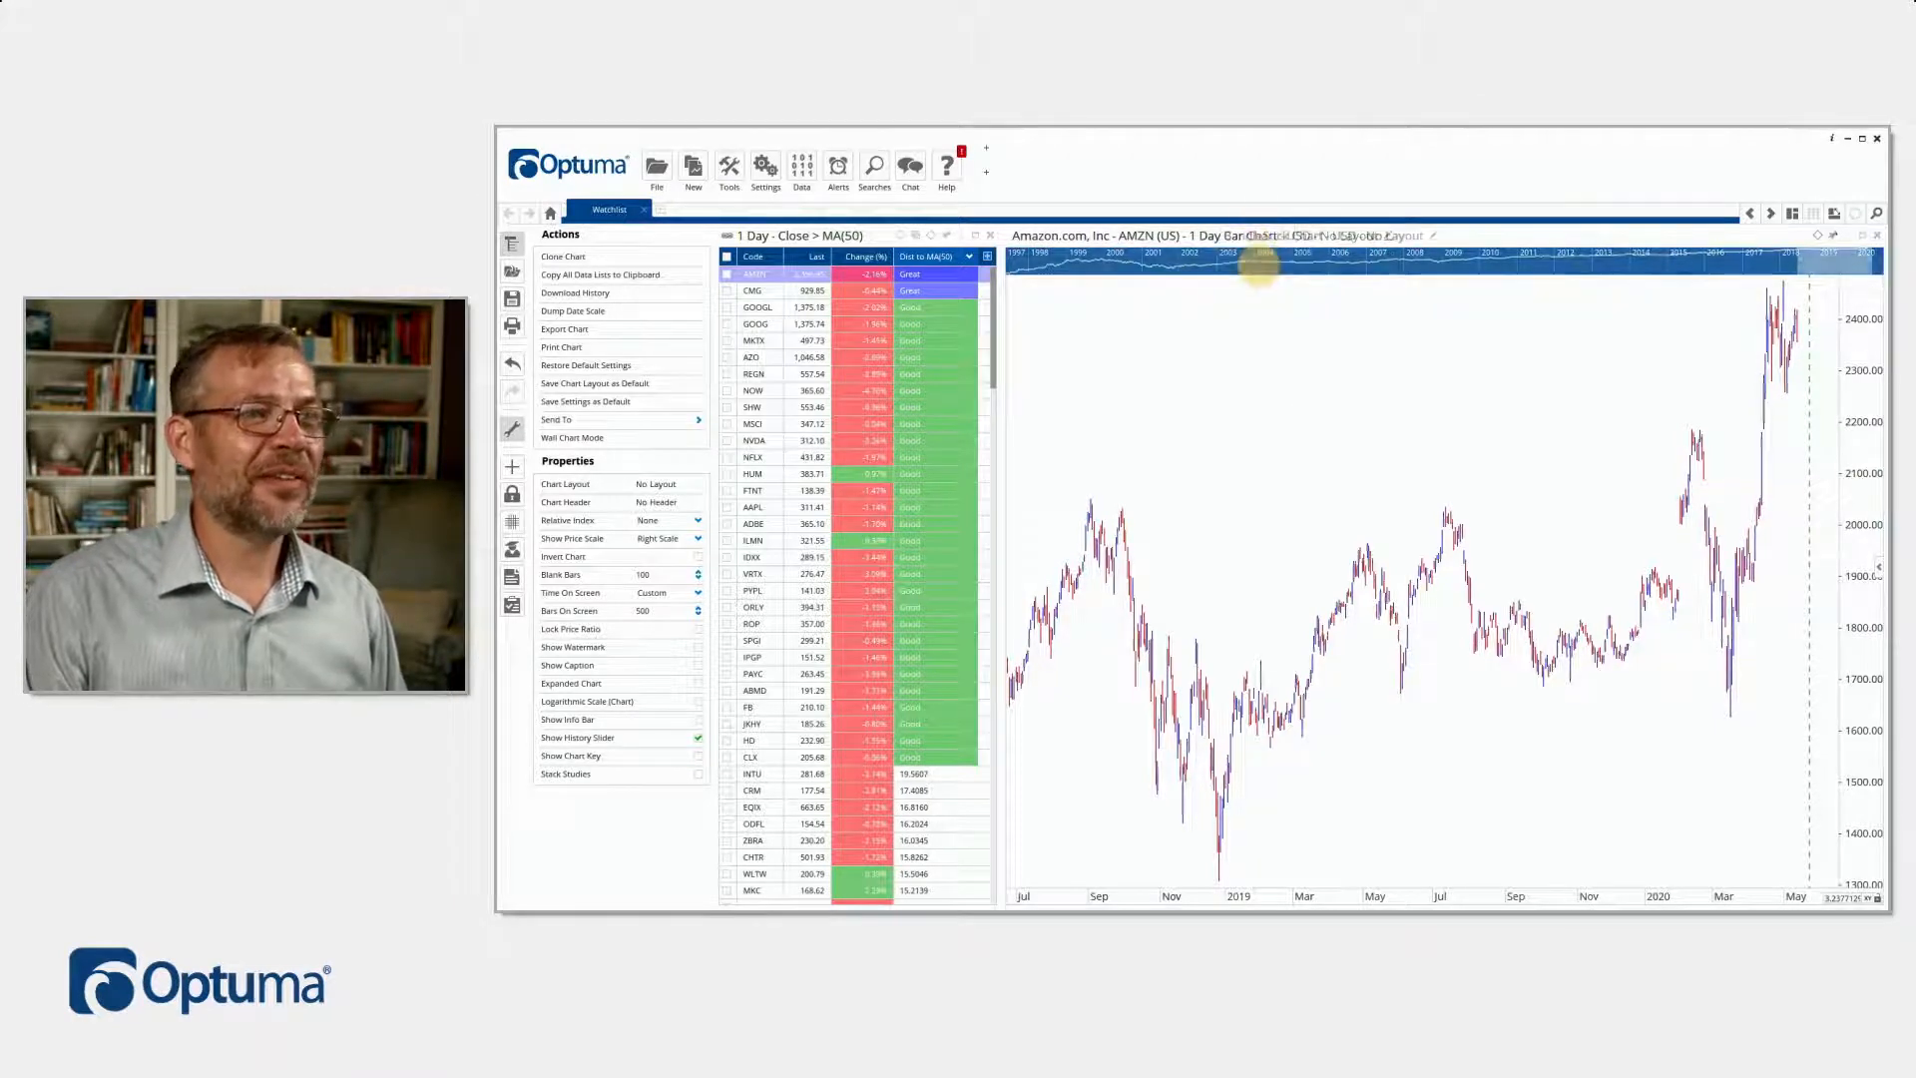
click(1395, 235)
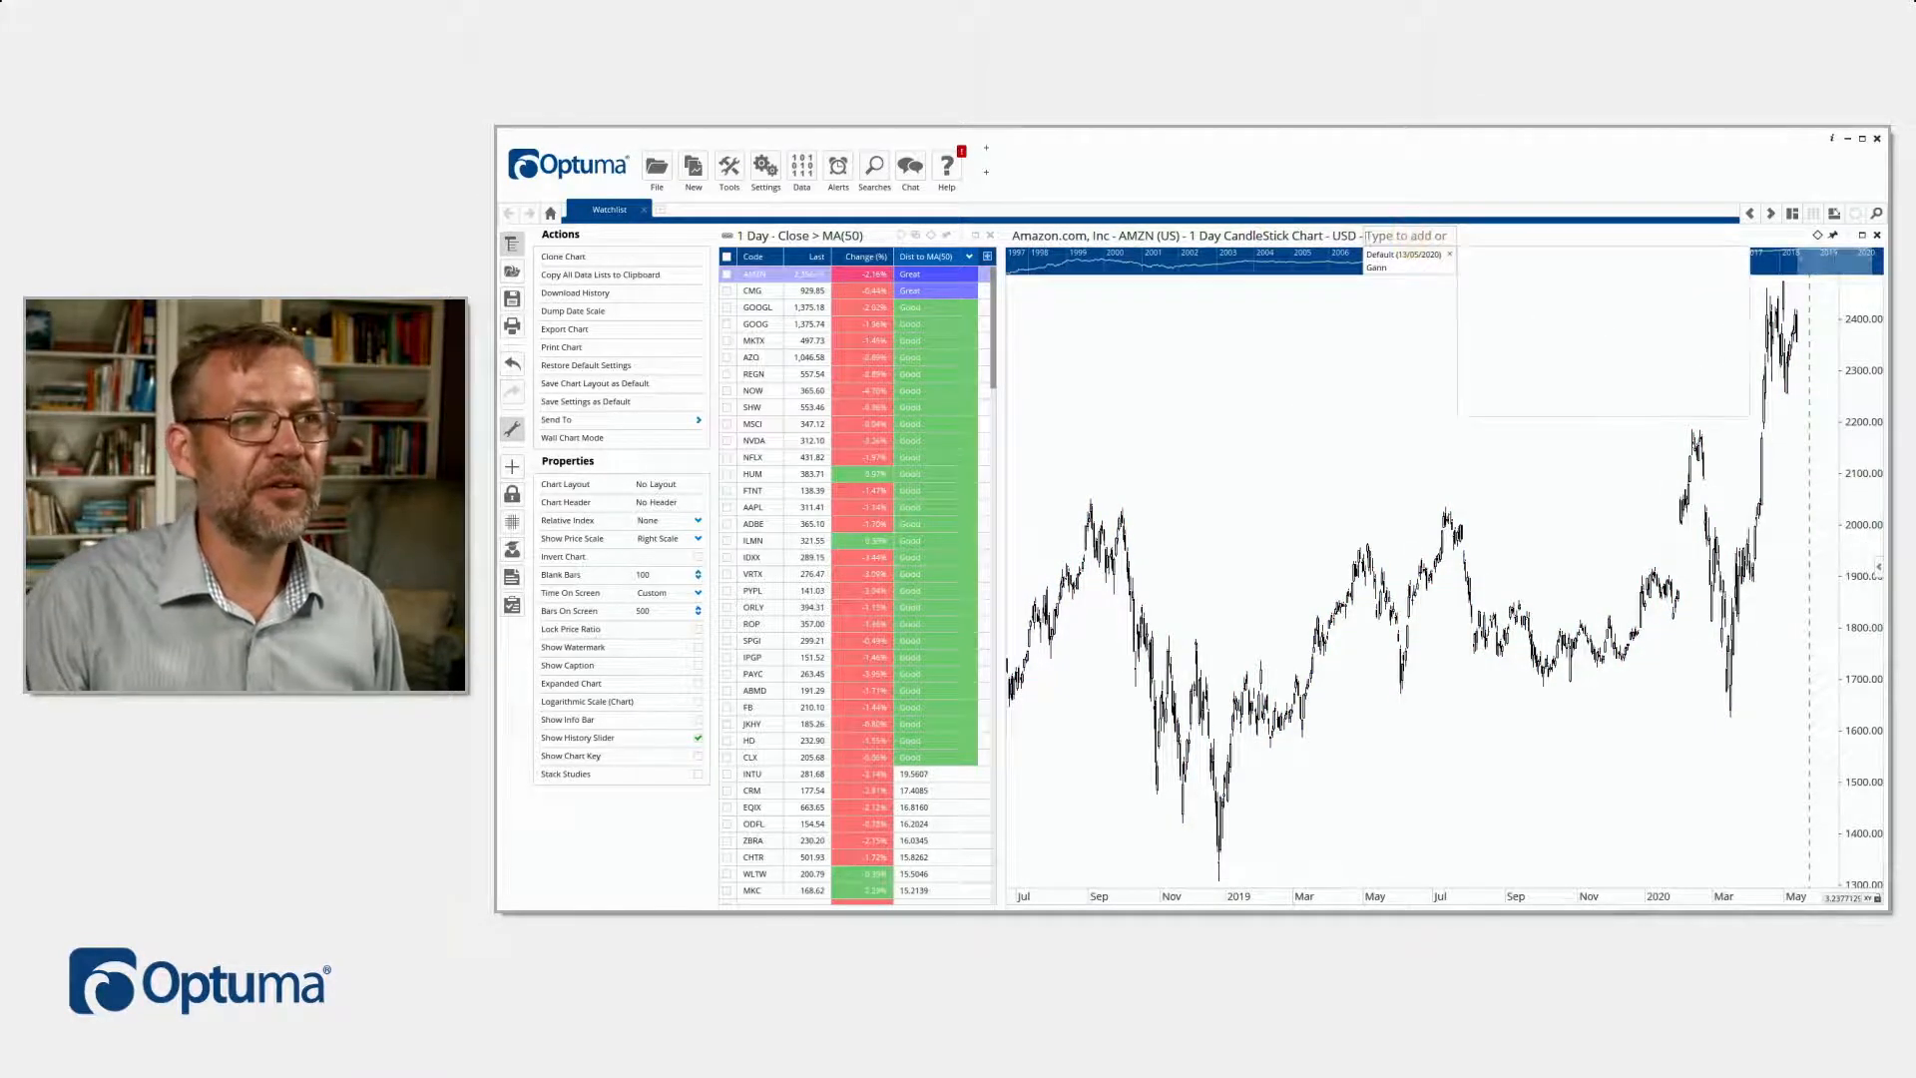
click(1389, 256)
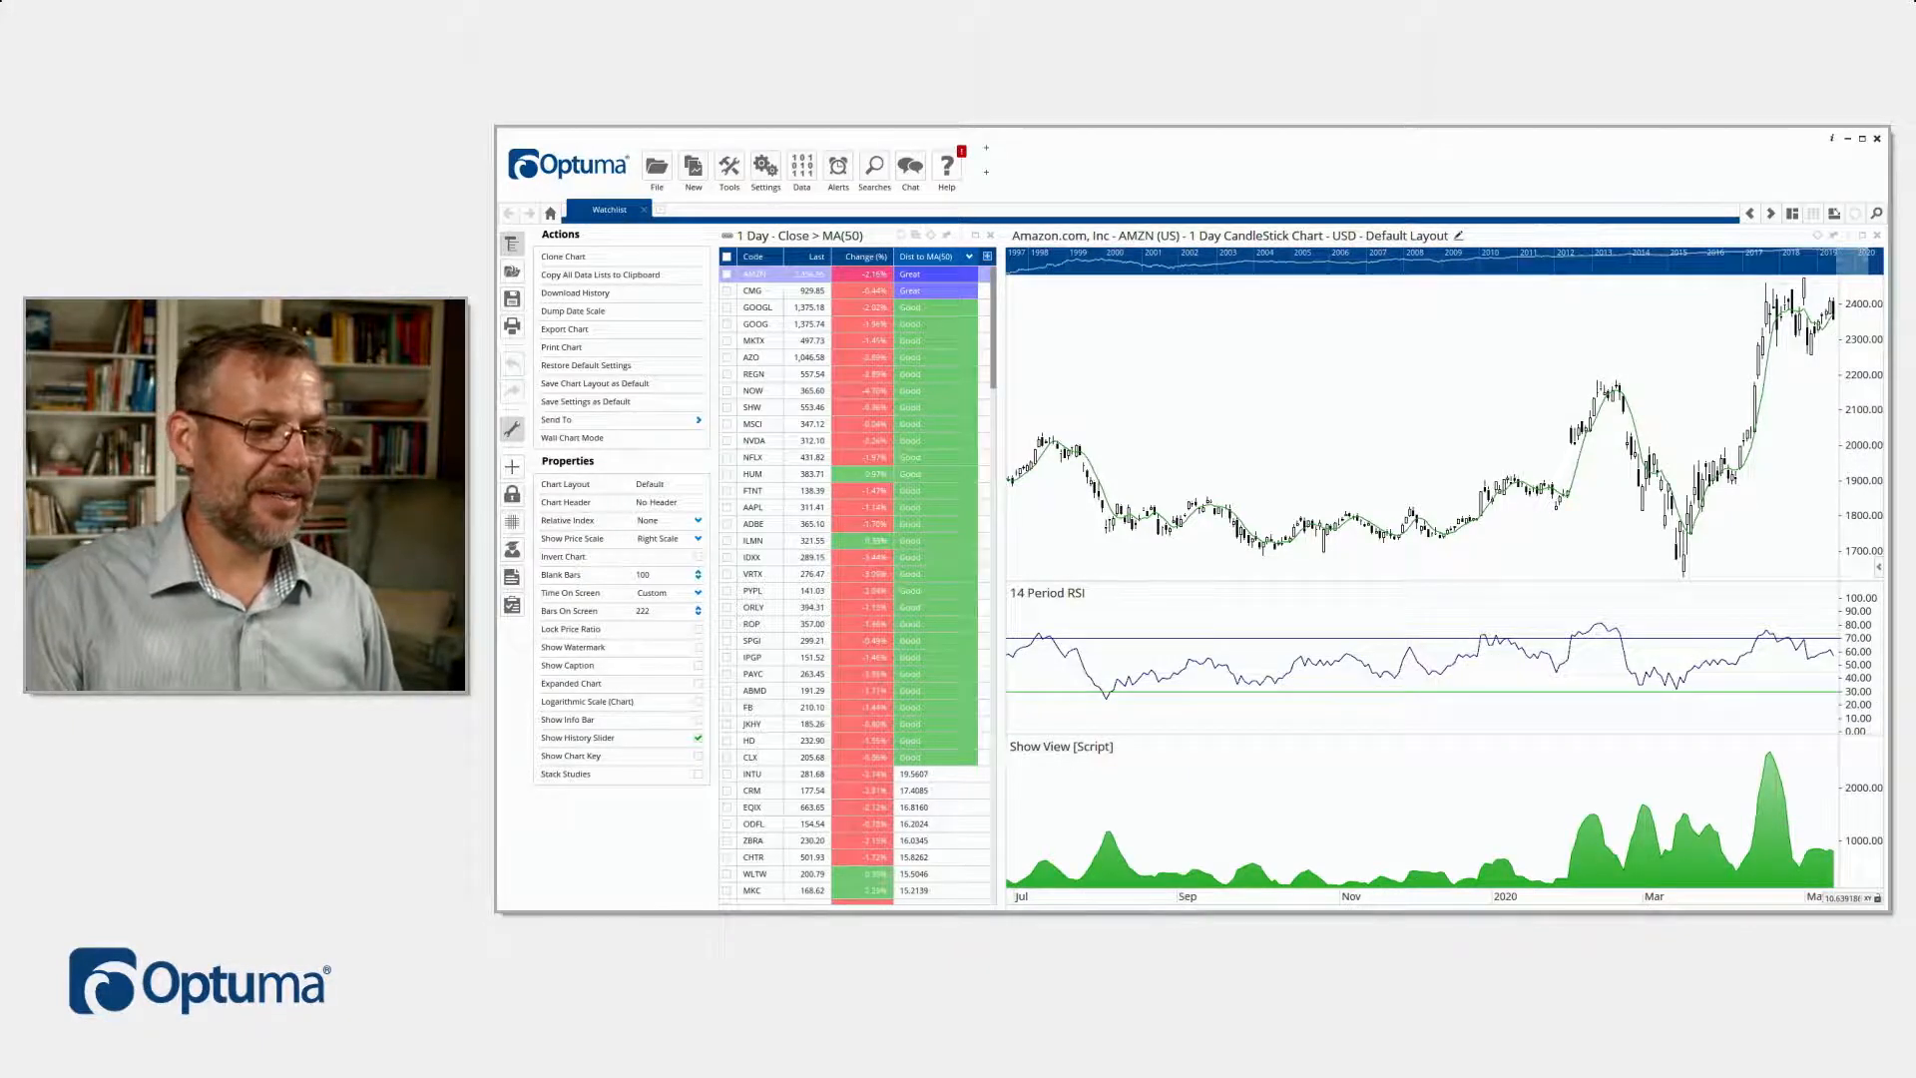
Shorten the daily AMZN chart to free space beneath it and clone the chart
drag(1259, 896, 1272, 605)
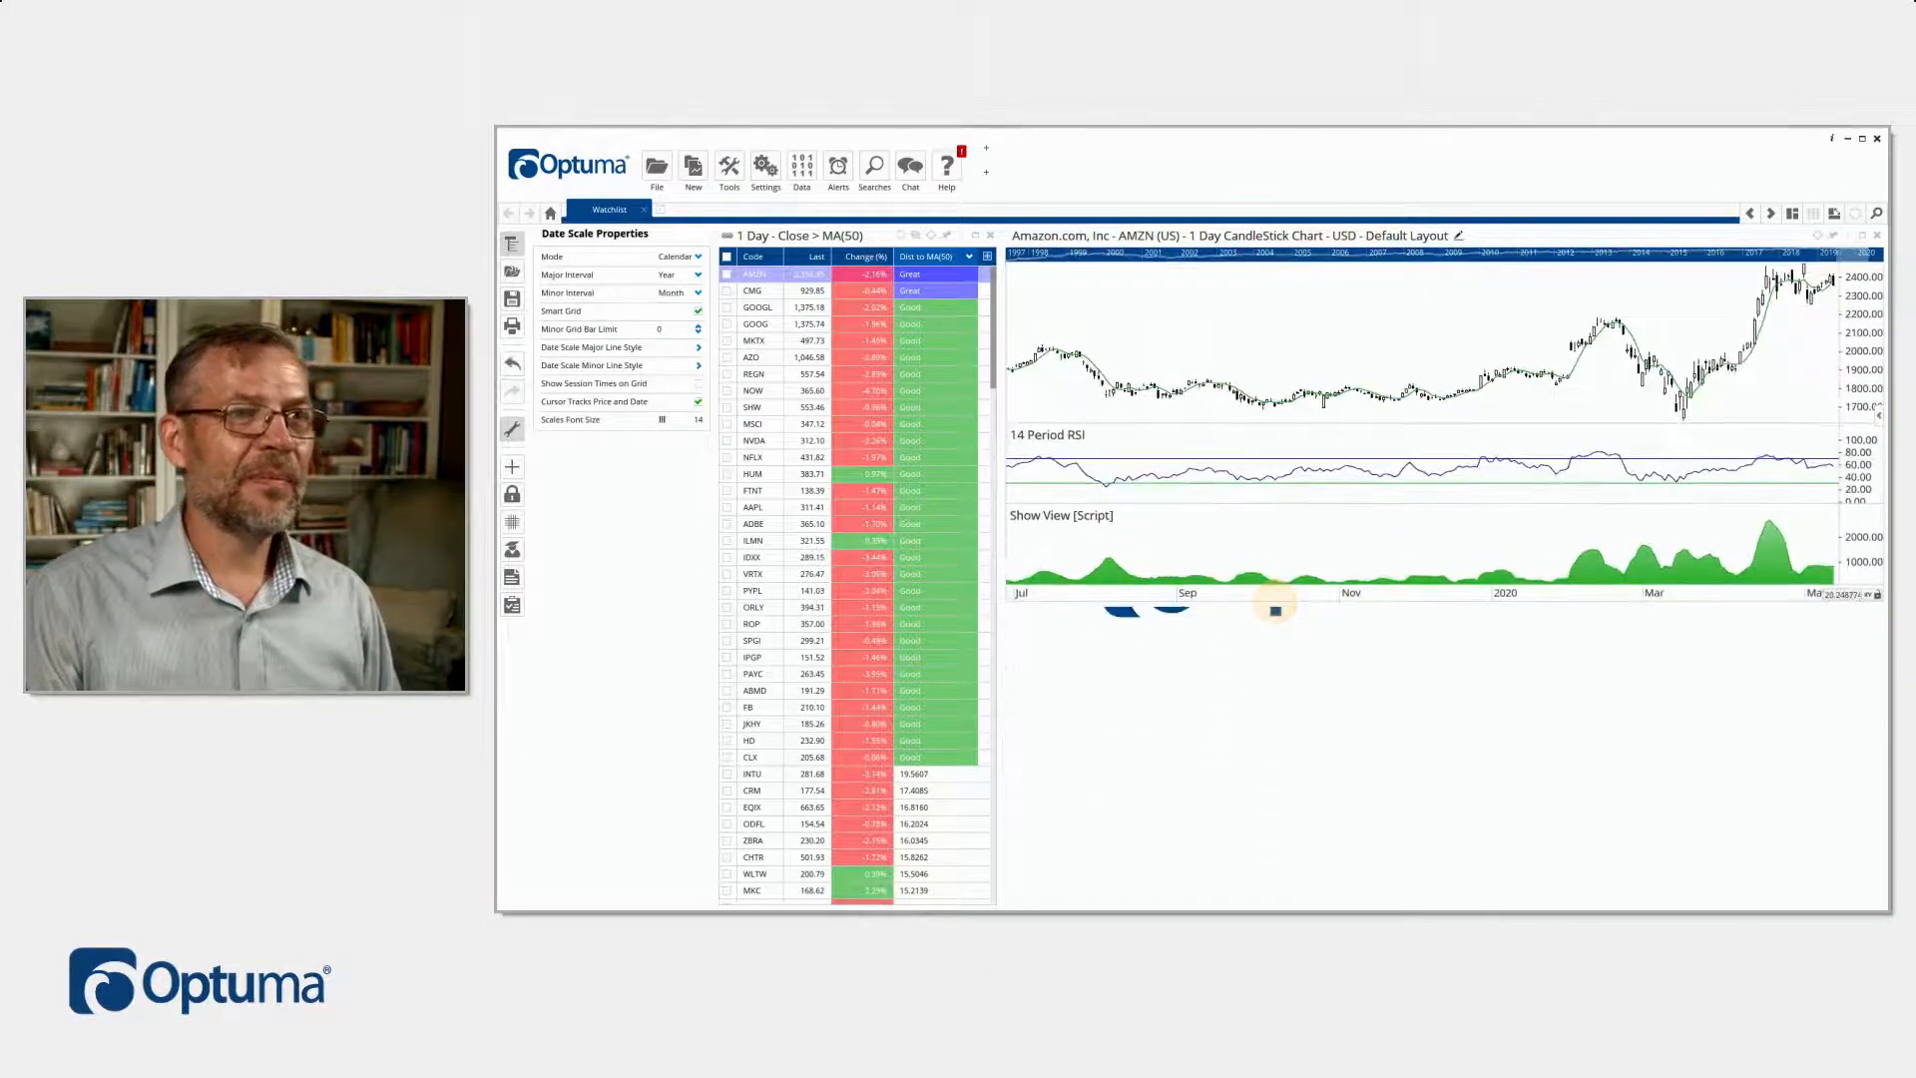
click(1500, 249)
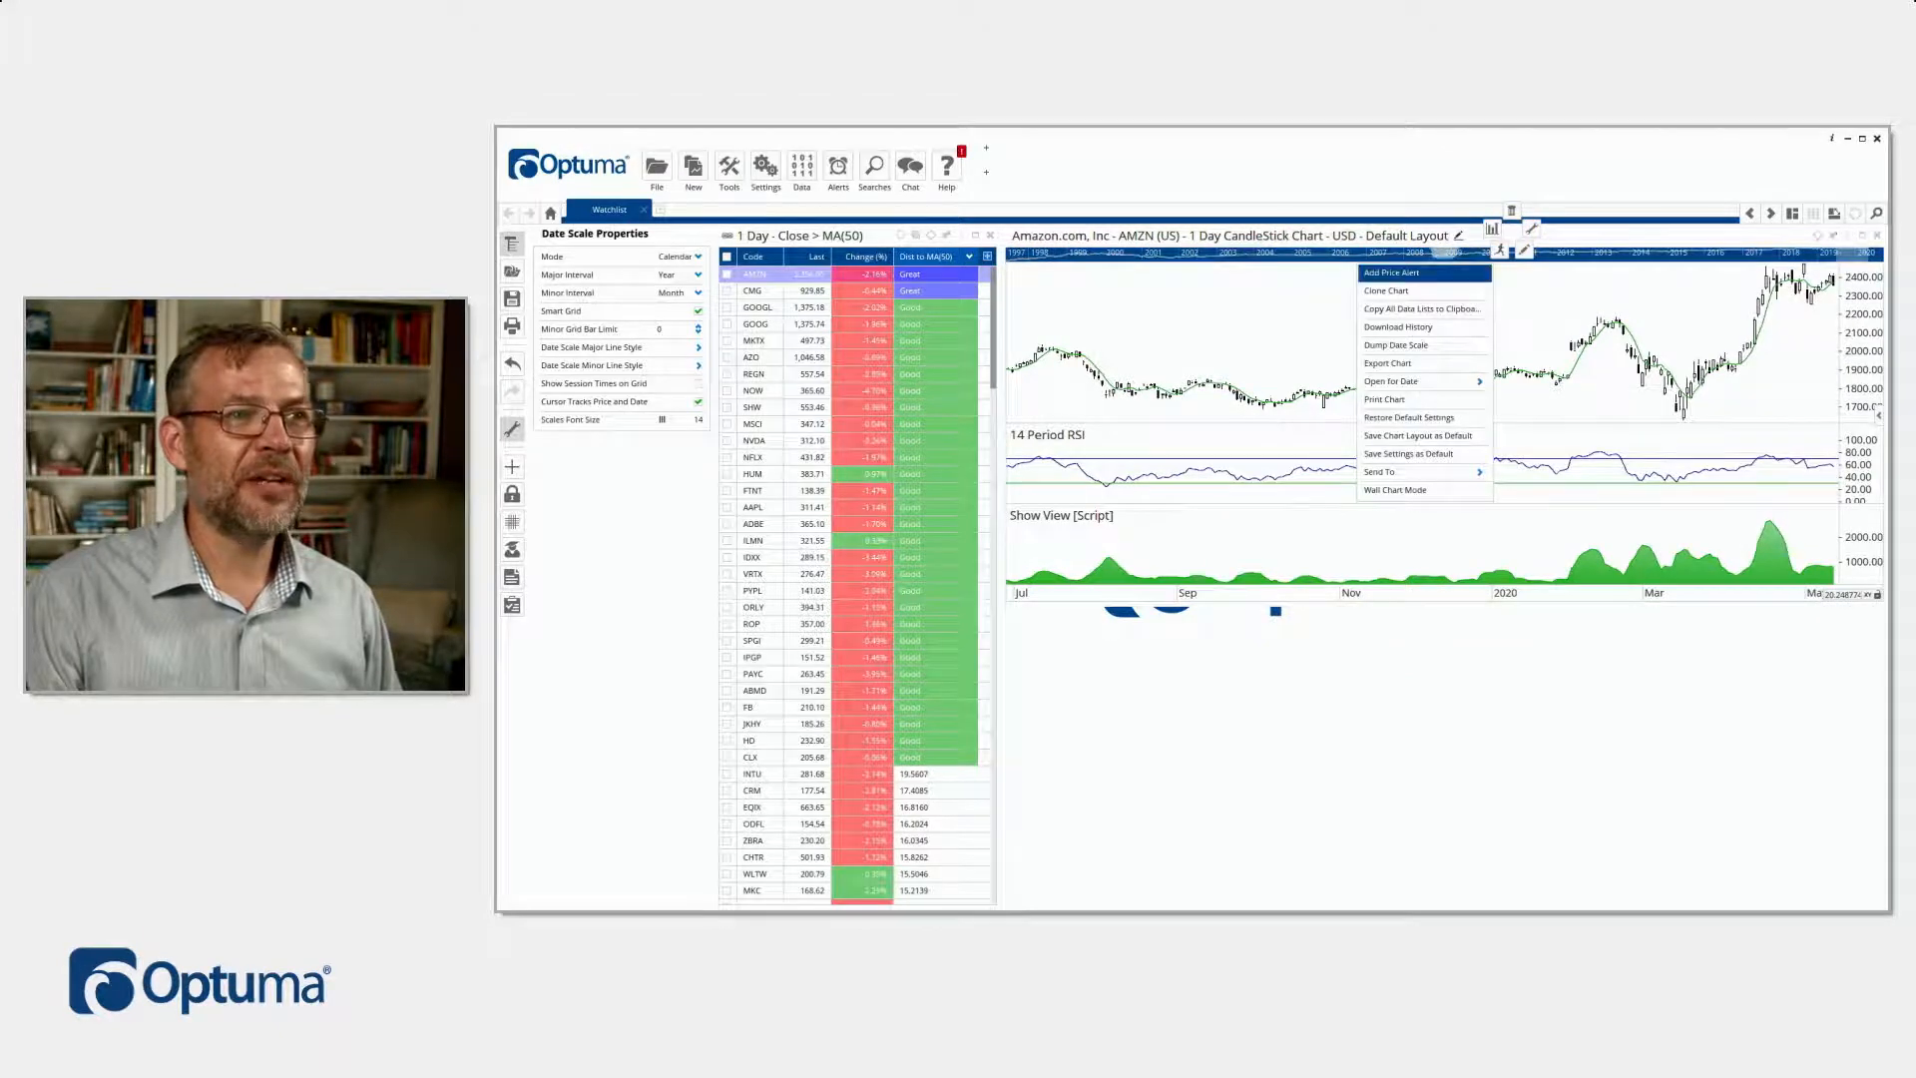
click(1387, 290)
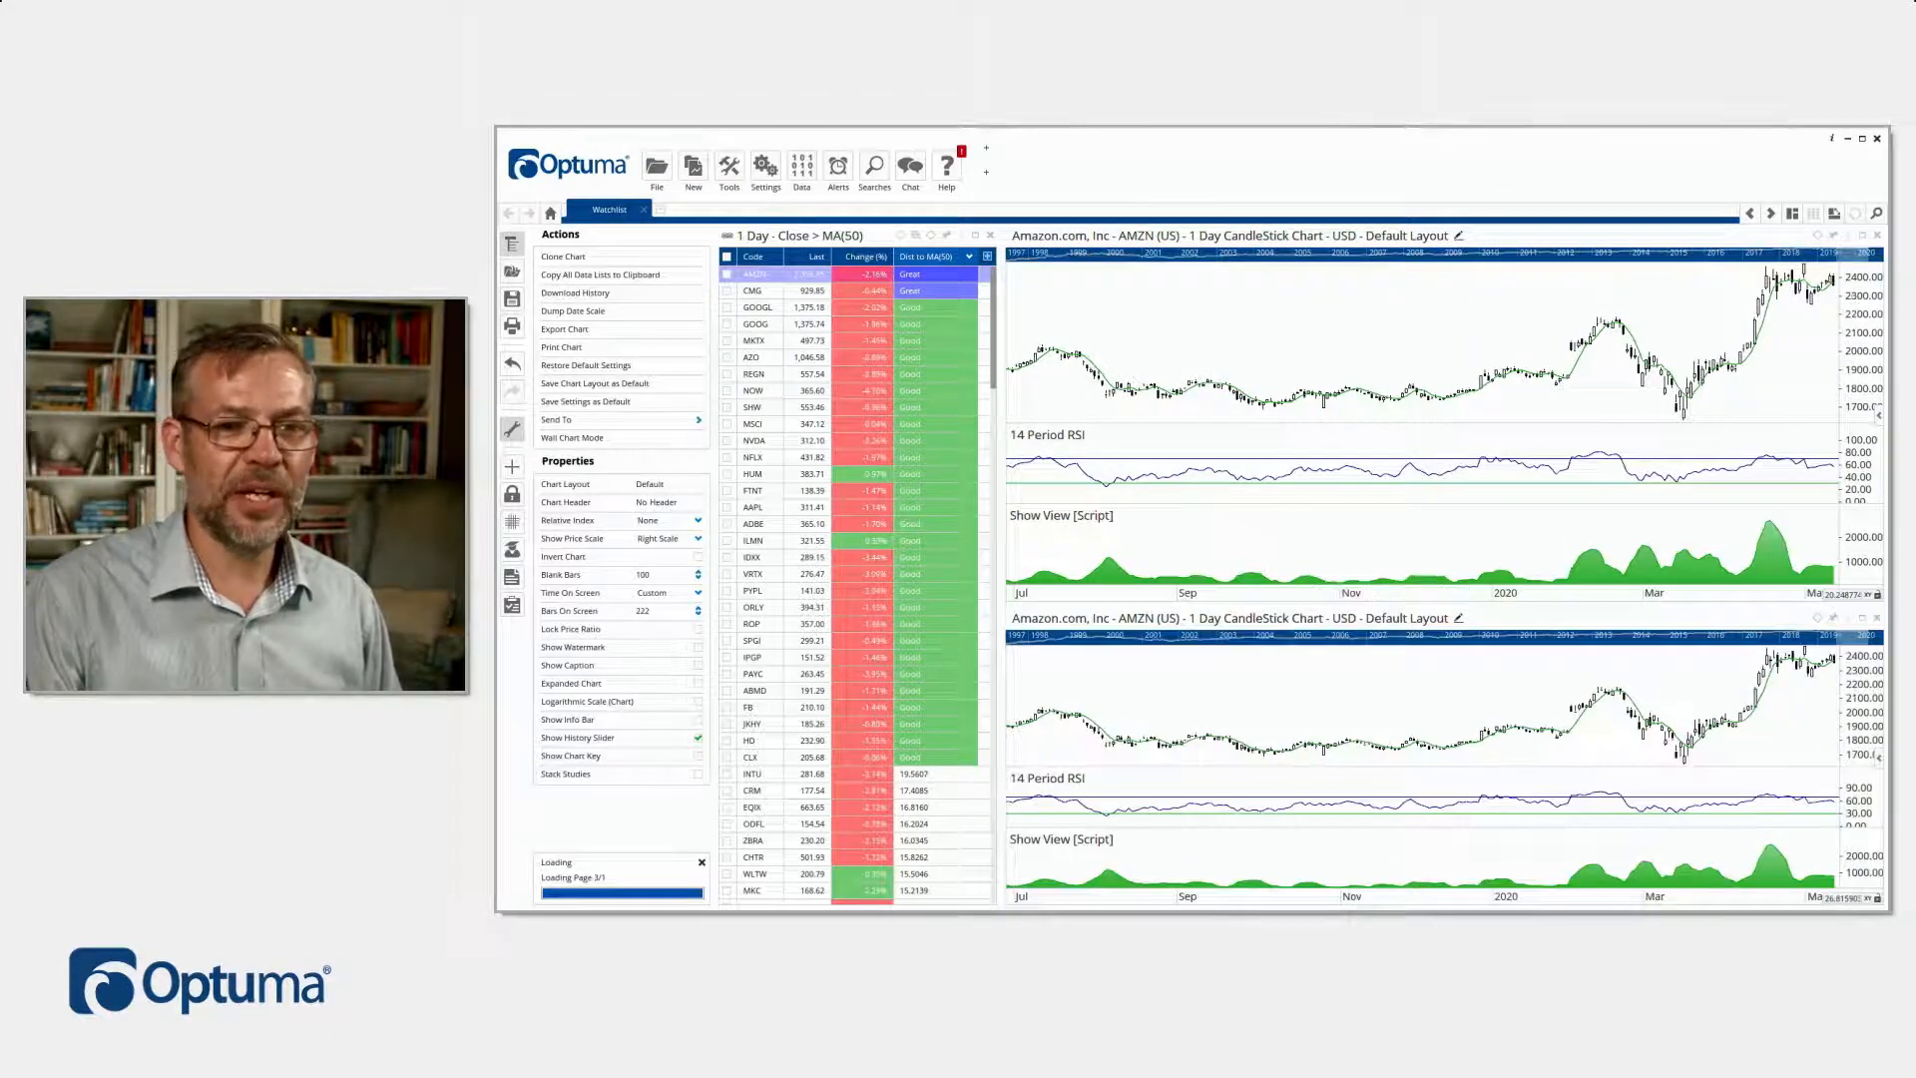
Narrow the cloned AMZN chart to less than half the chart area's width and remove its Default layout
drag(1878, 644, 1446, 642)
click(1344, 618)
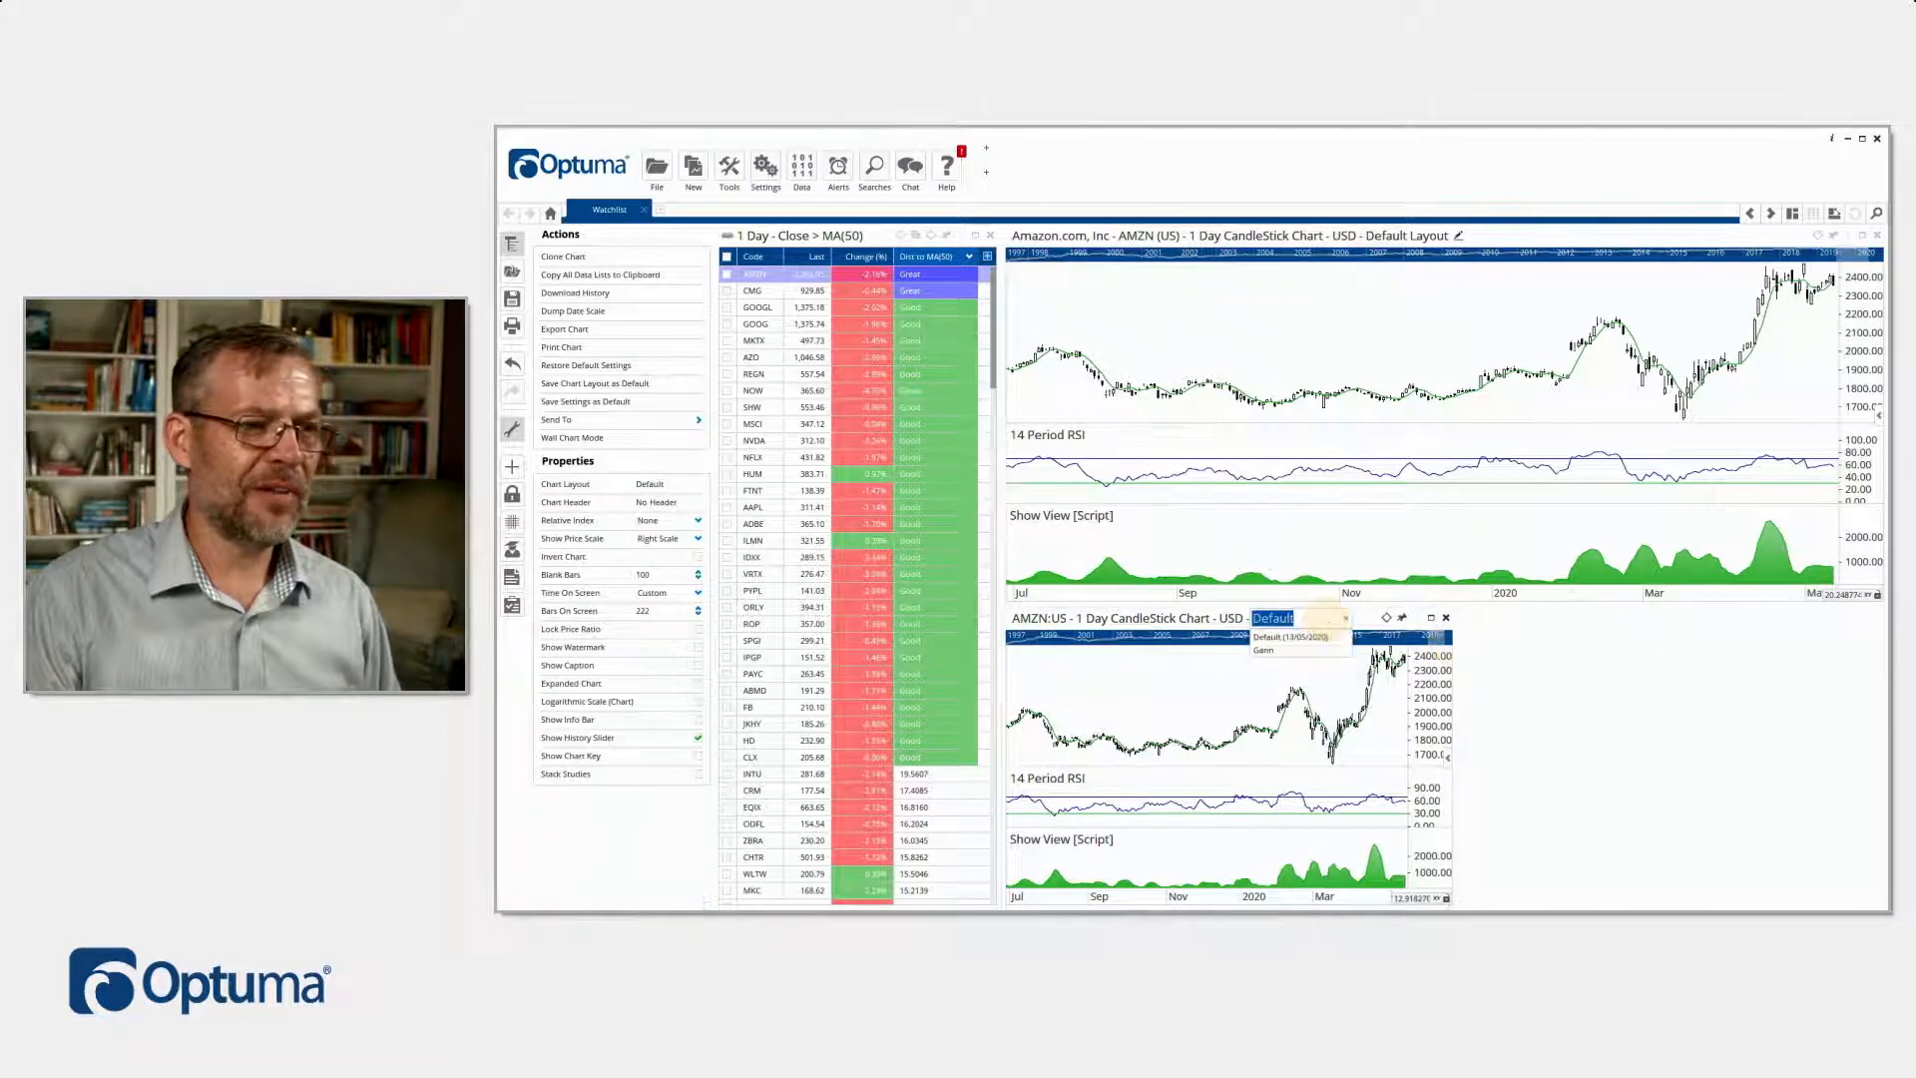
click(1346, 619)
drag(1452, 653, 1335, 656)
Set the cloned AMZN chart to a 1 Week timeframe and the Line chart type
click(1099, 618)
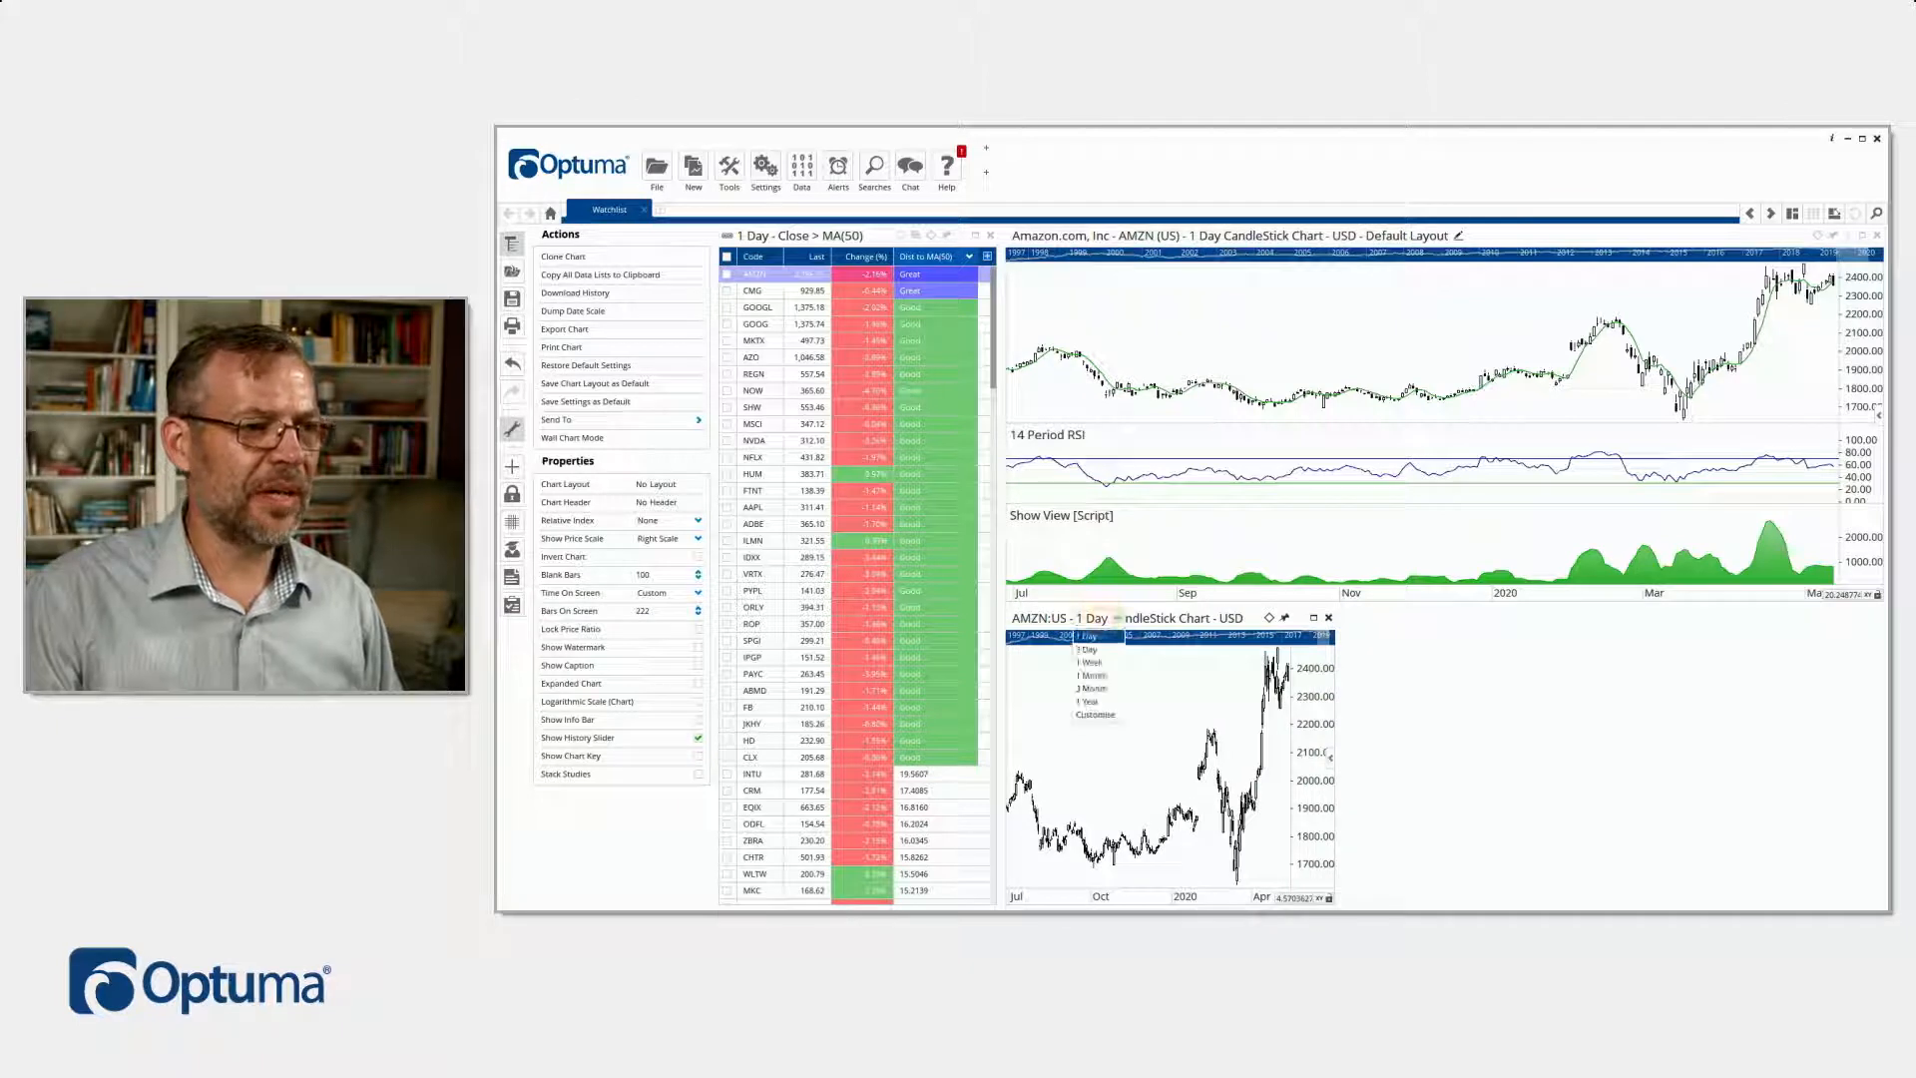
click(1093, 663)
click(1095, 617)
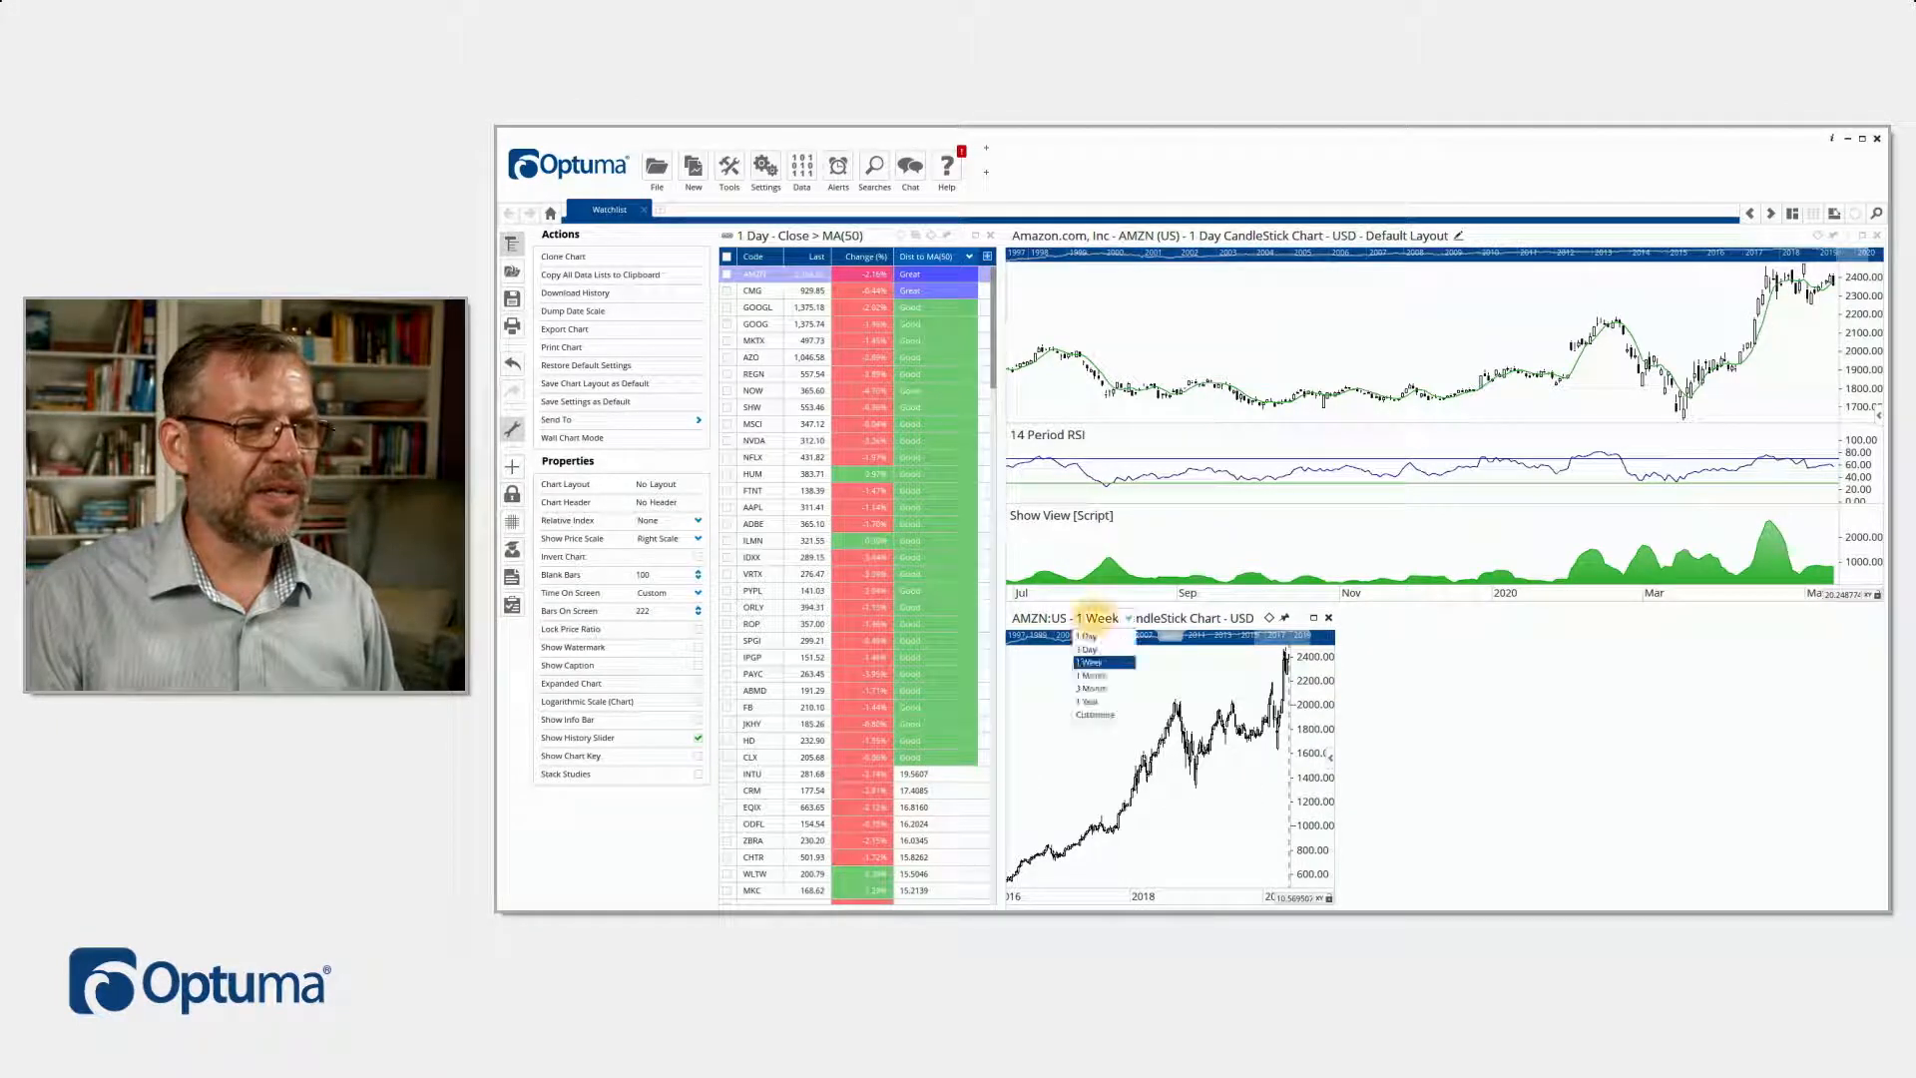
click(1152, 619)
click(1146, 662)
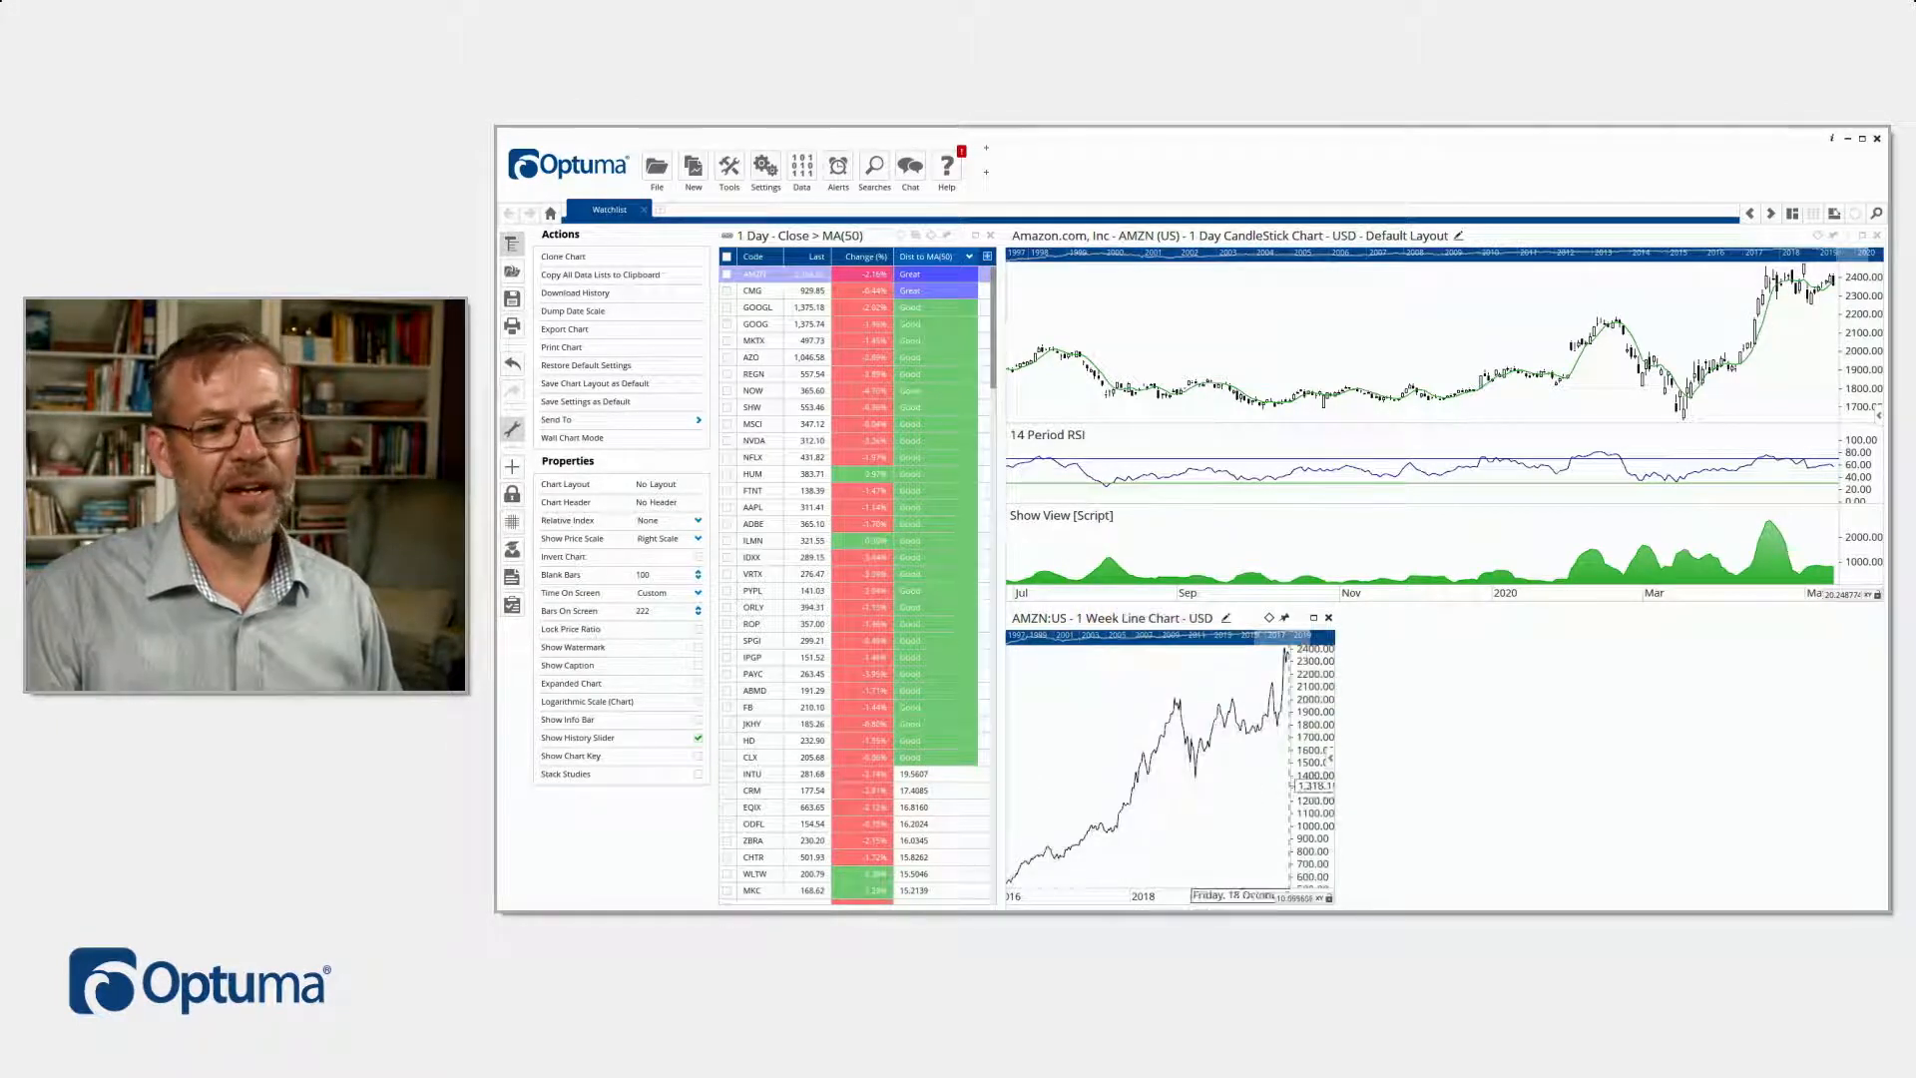
Enlarge the price pane of the daily AMZN chart by shrinking the RSI and Show View panes beneath it
mouse_move(1248, 784)
mouse_down()
mouse_move(1168, 775)
mouse_move(1231, 774)
mouse_up()
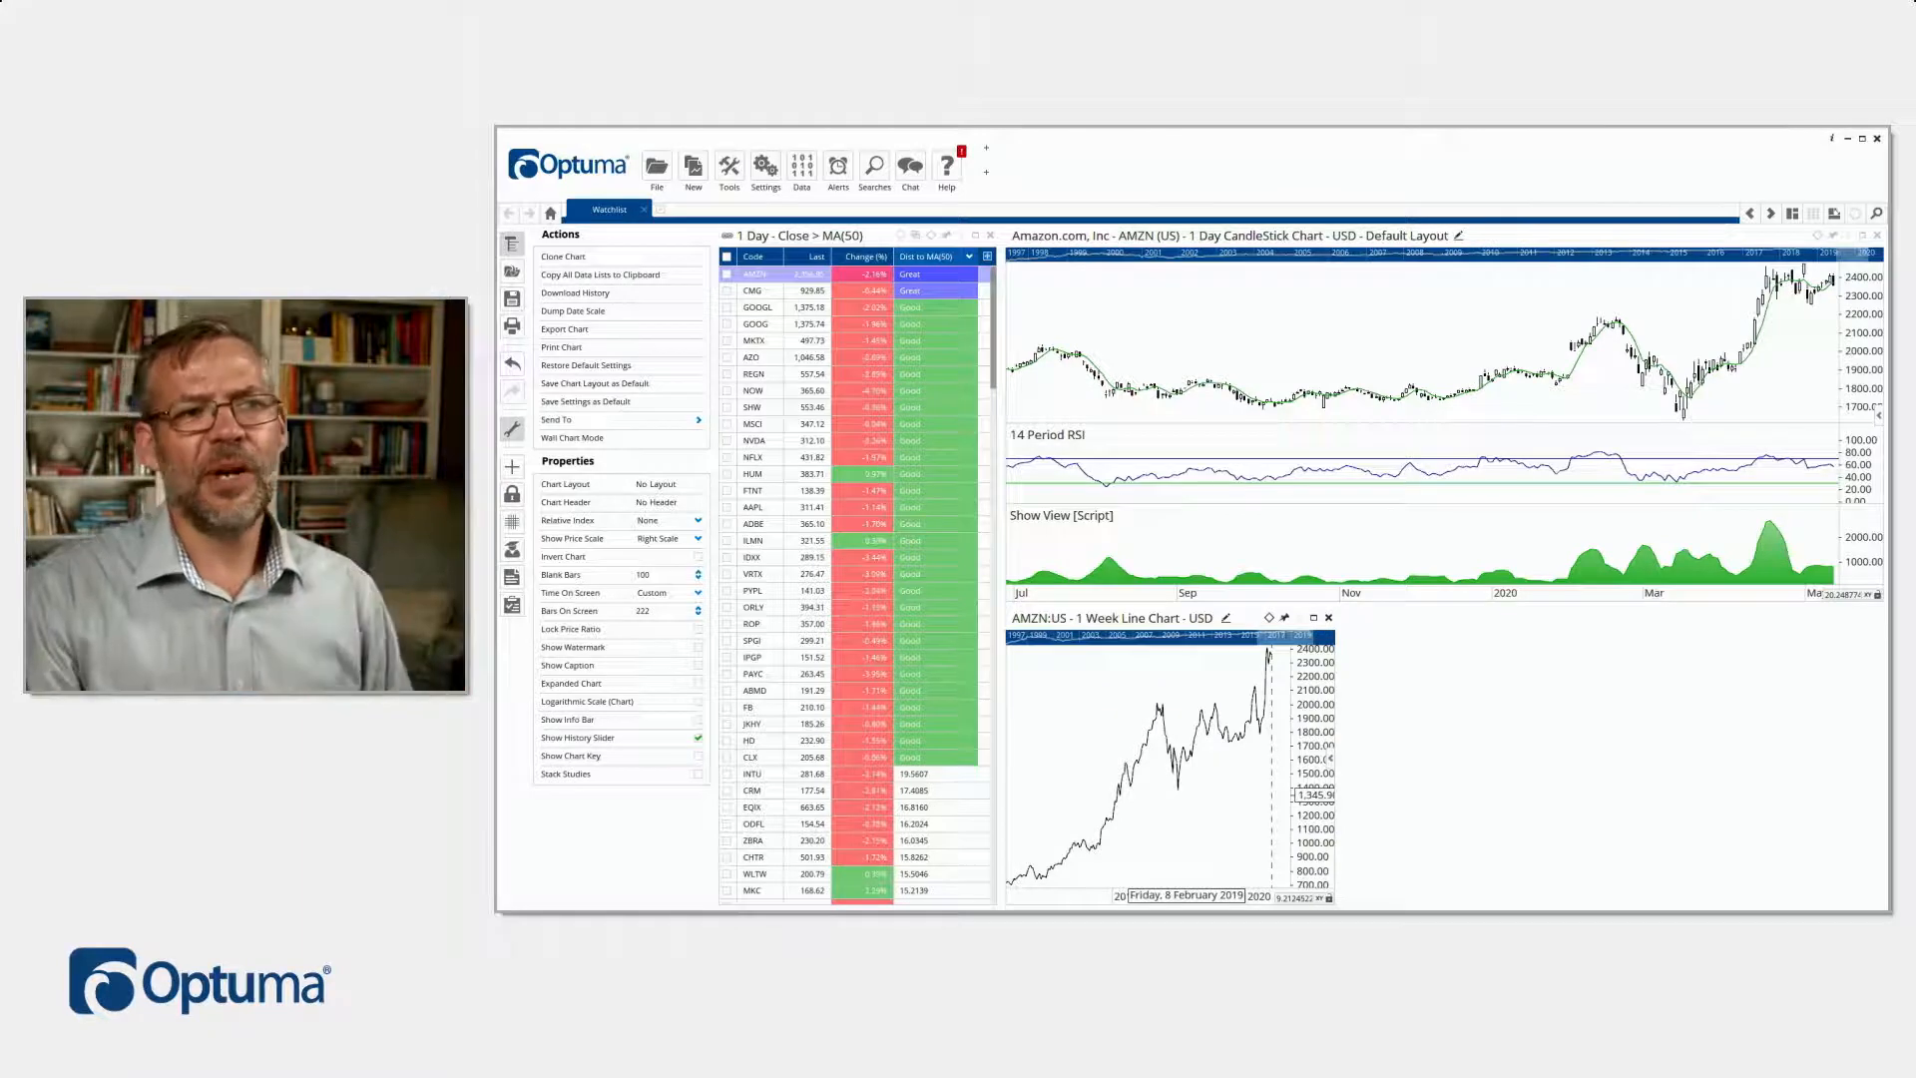
scroll(1805, 340, up, 2)
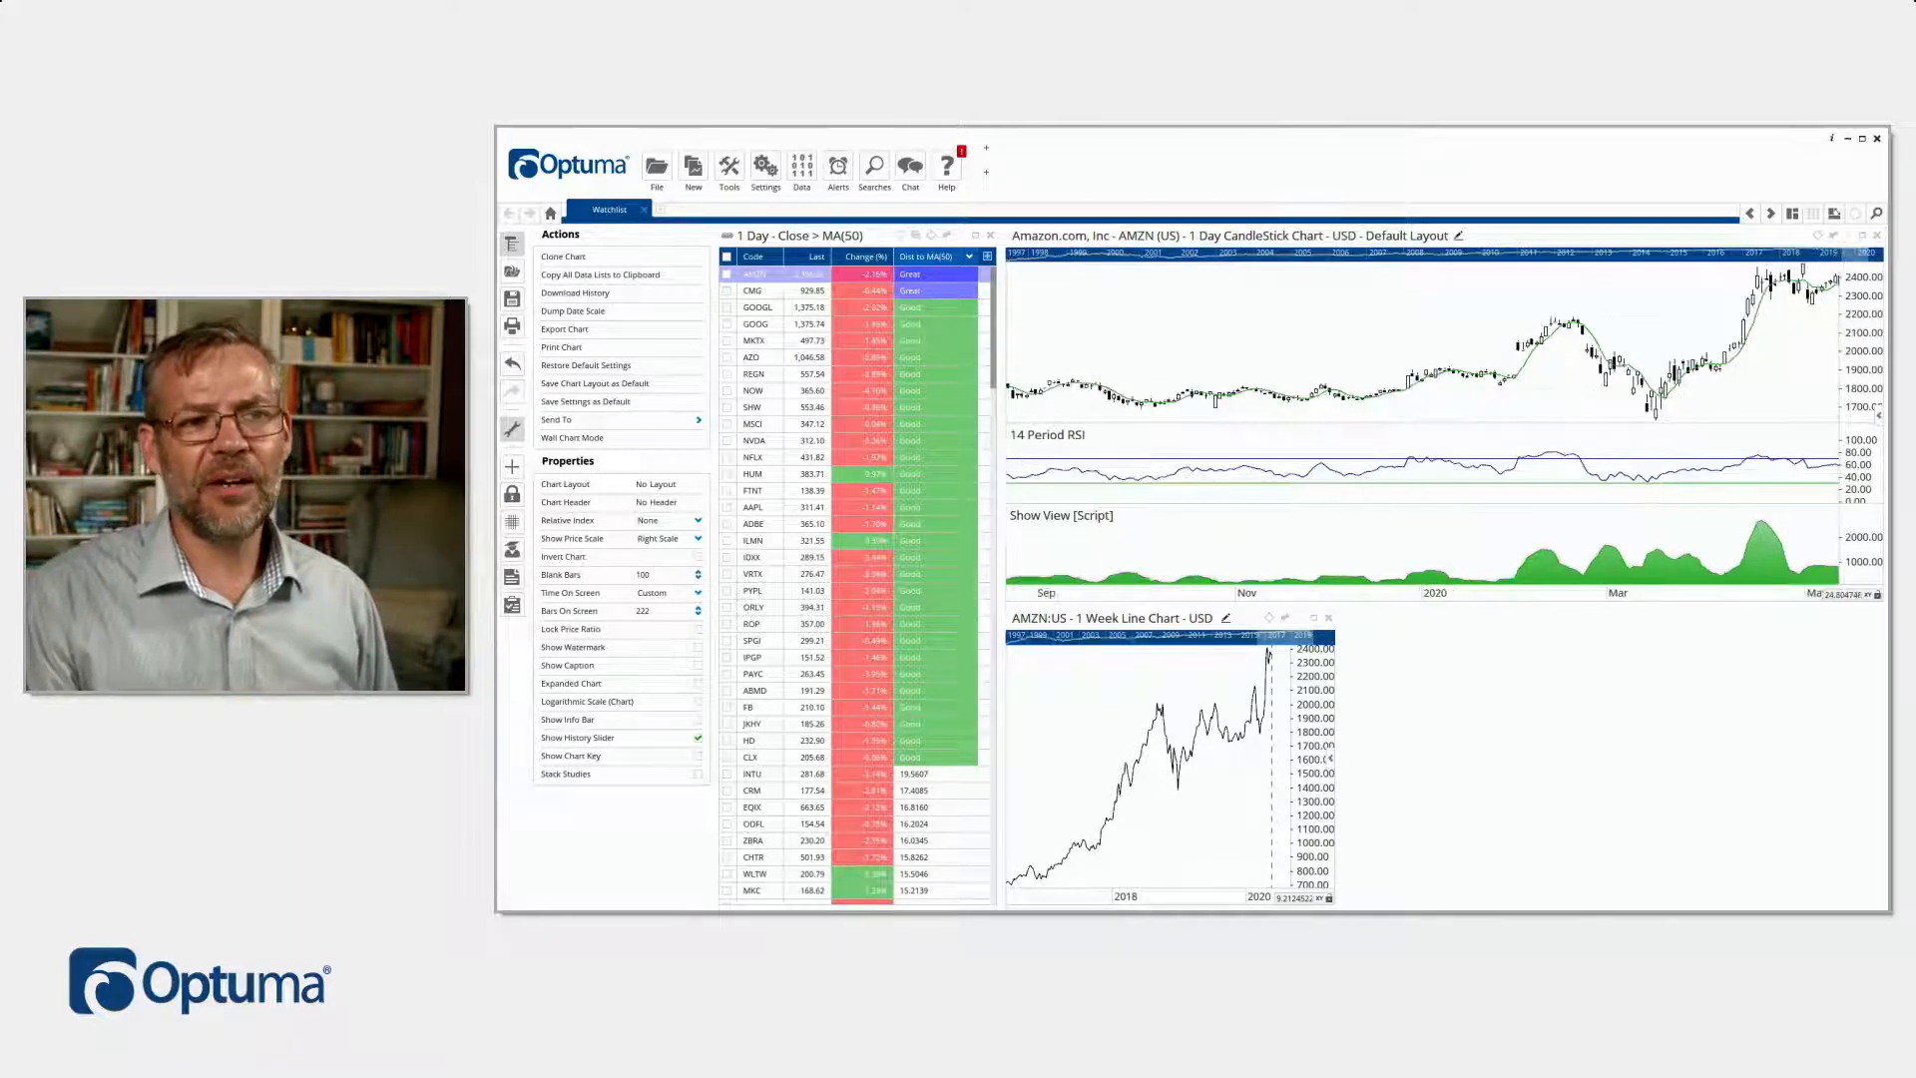
drag(1663, 503, 1663, 530)
drag(1660, 419, 1659, 488)
mouse_move(1756, 370)
mouse_down()
mouse_move(1664, 402)
mouse_move(1732, 377)
mouse_up()
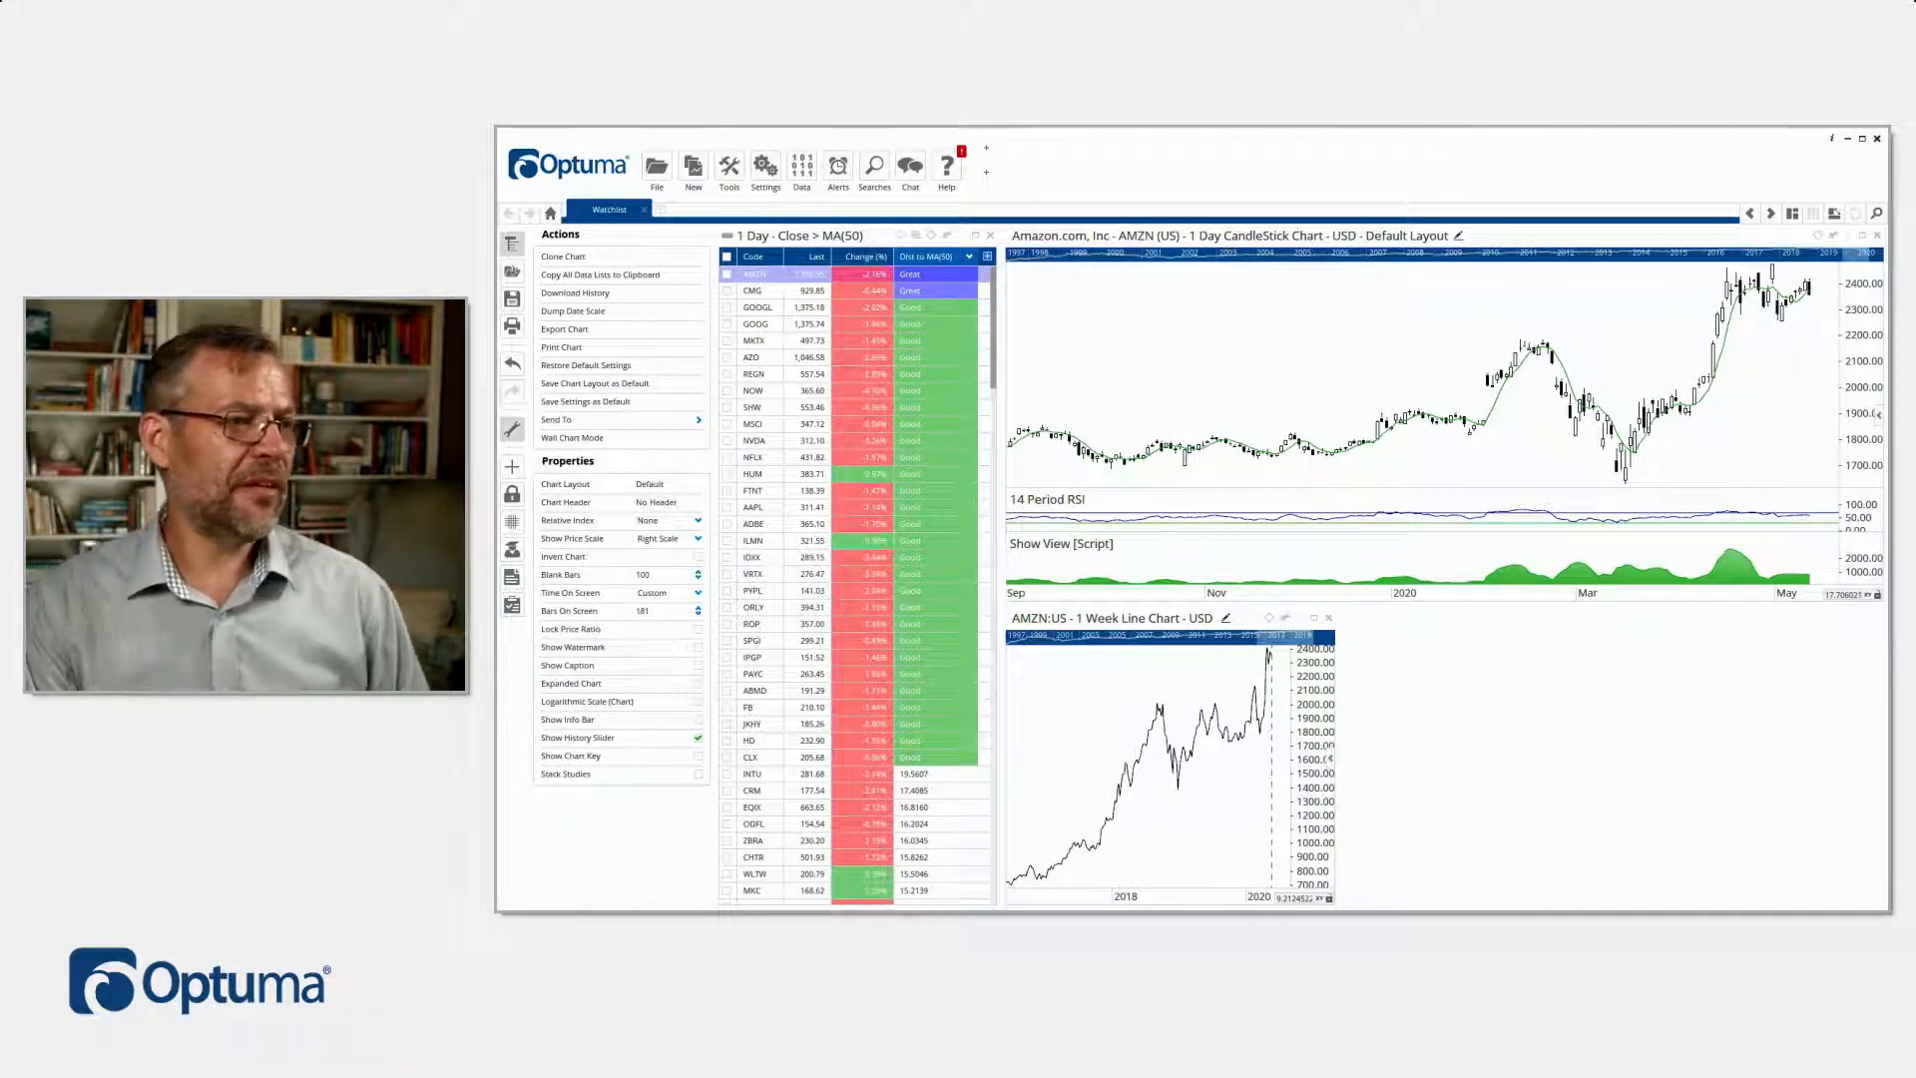
Stack the daily chart's studies in one tabbed pane, switch between Show View and RSI, and leave 14 Period RSI displayed
click(697, 774)
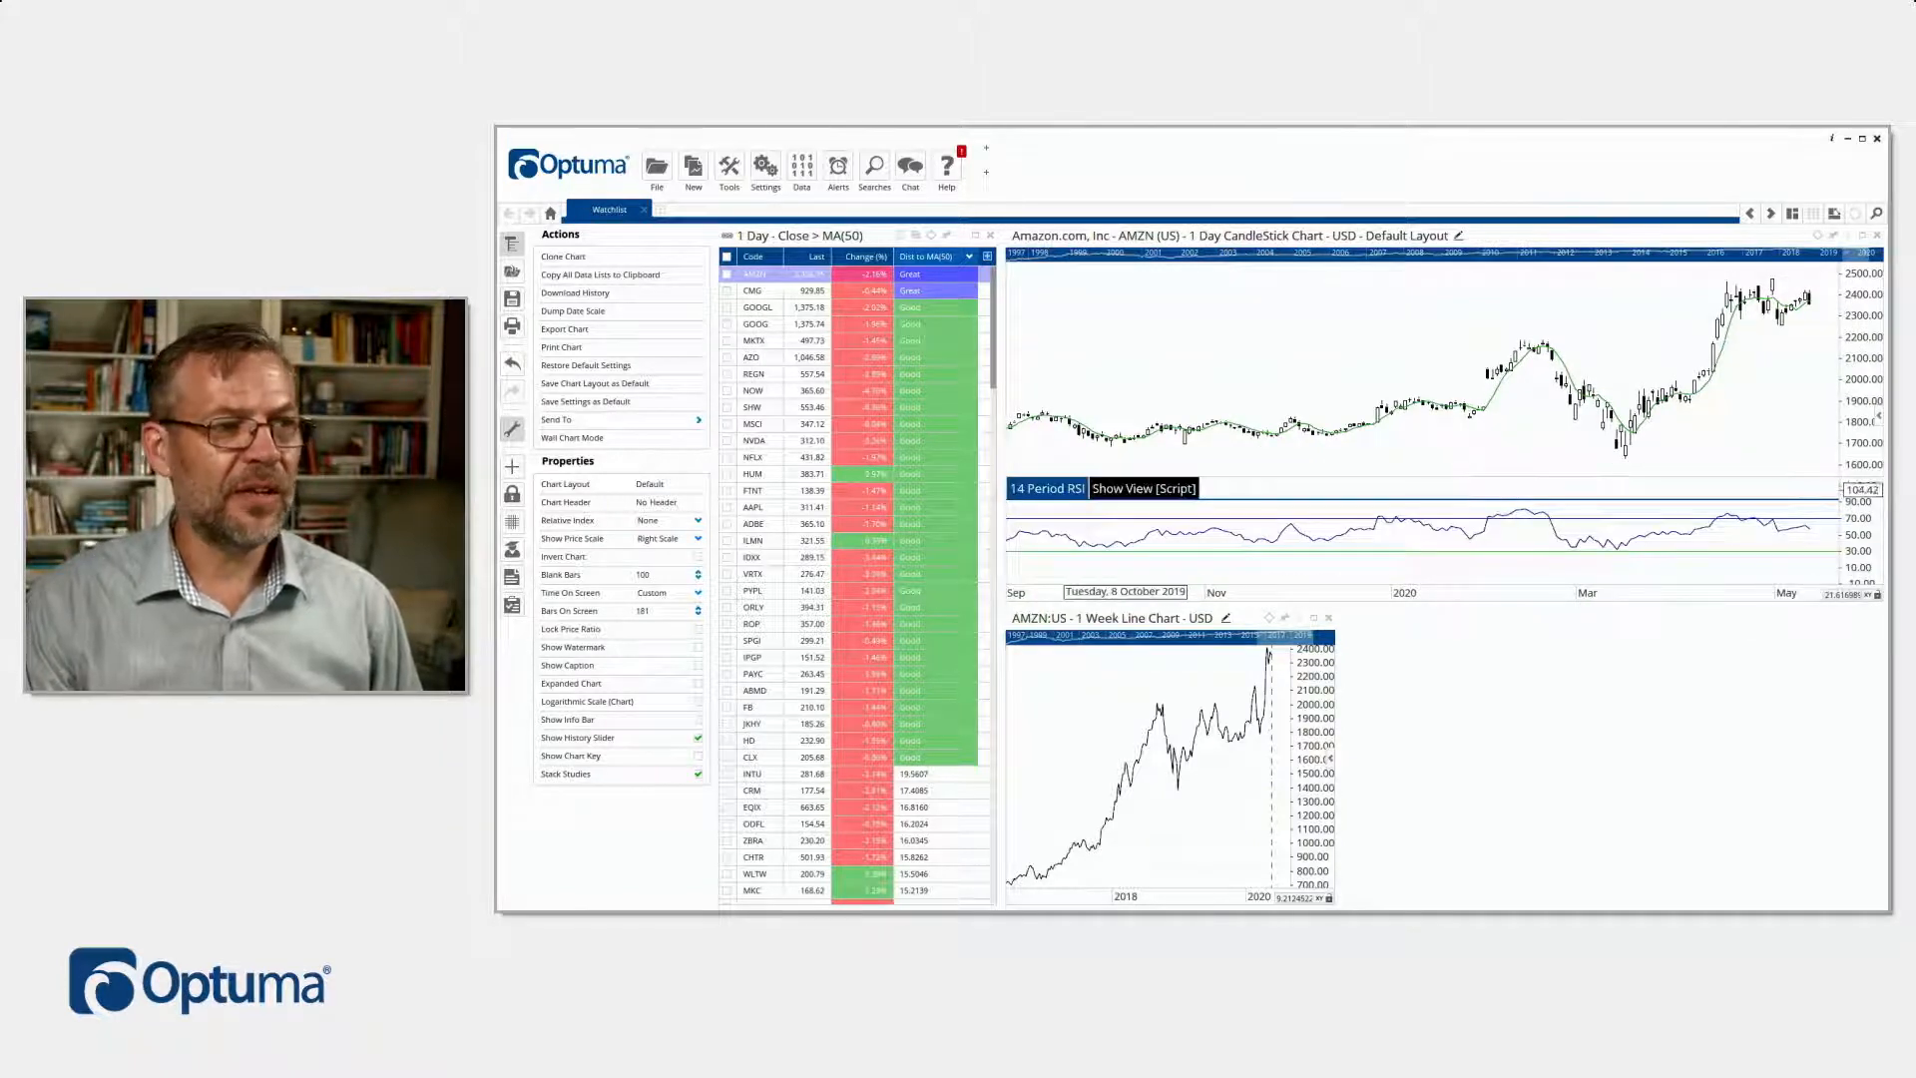
click(1133, 489)
click(1112, 489)
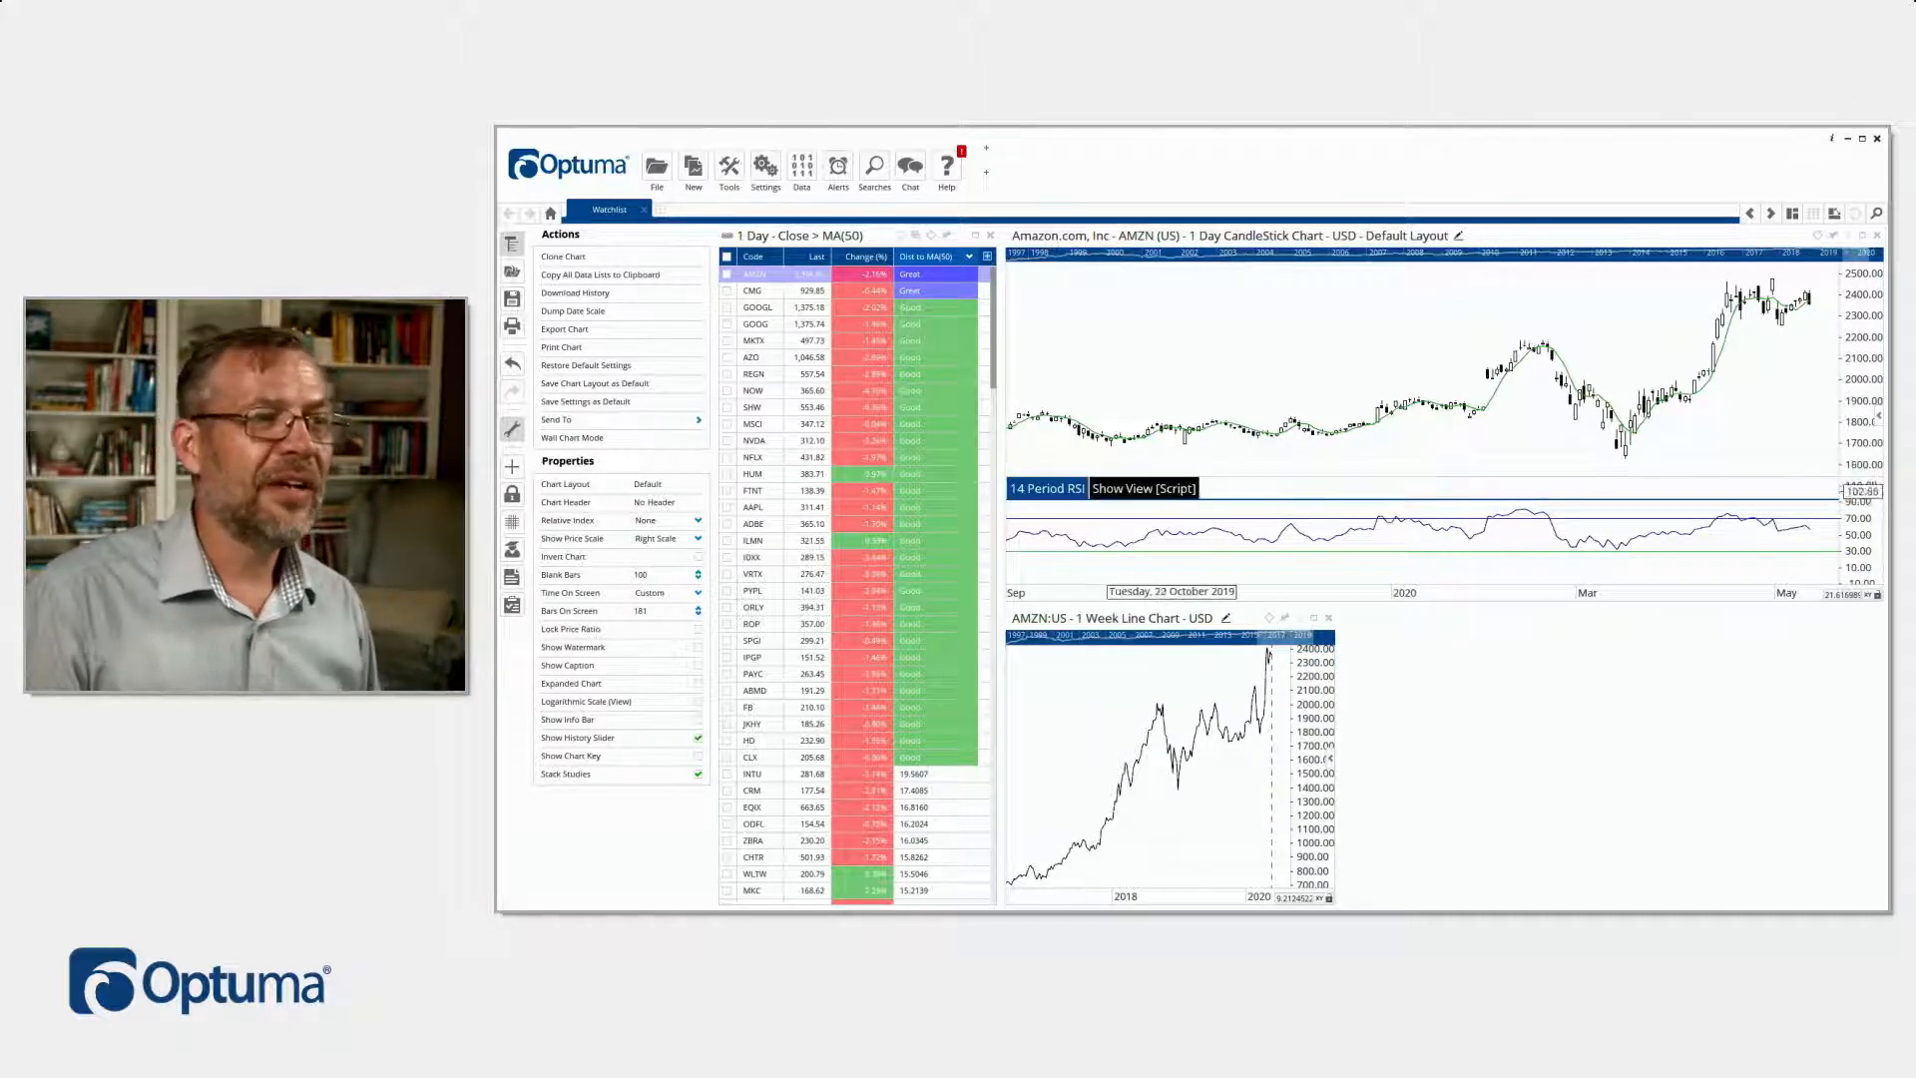
click(1117, 489)
click(1046, 488)
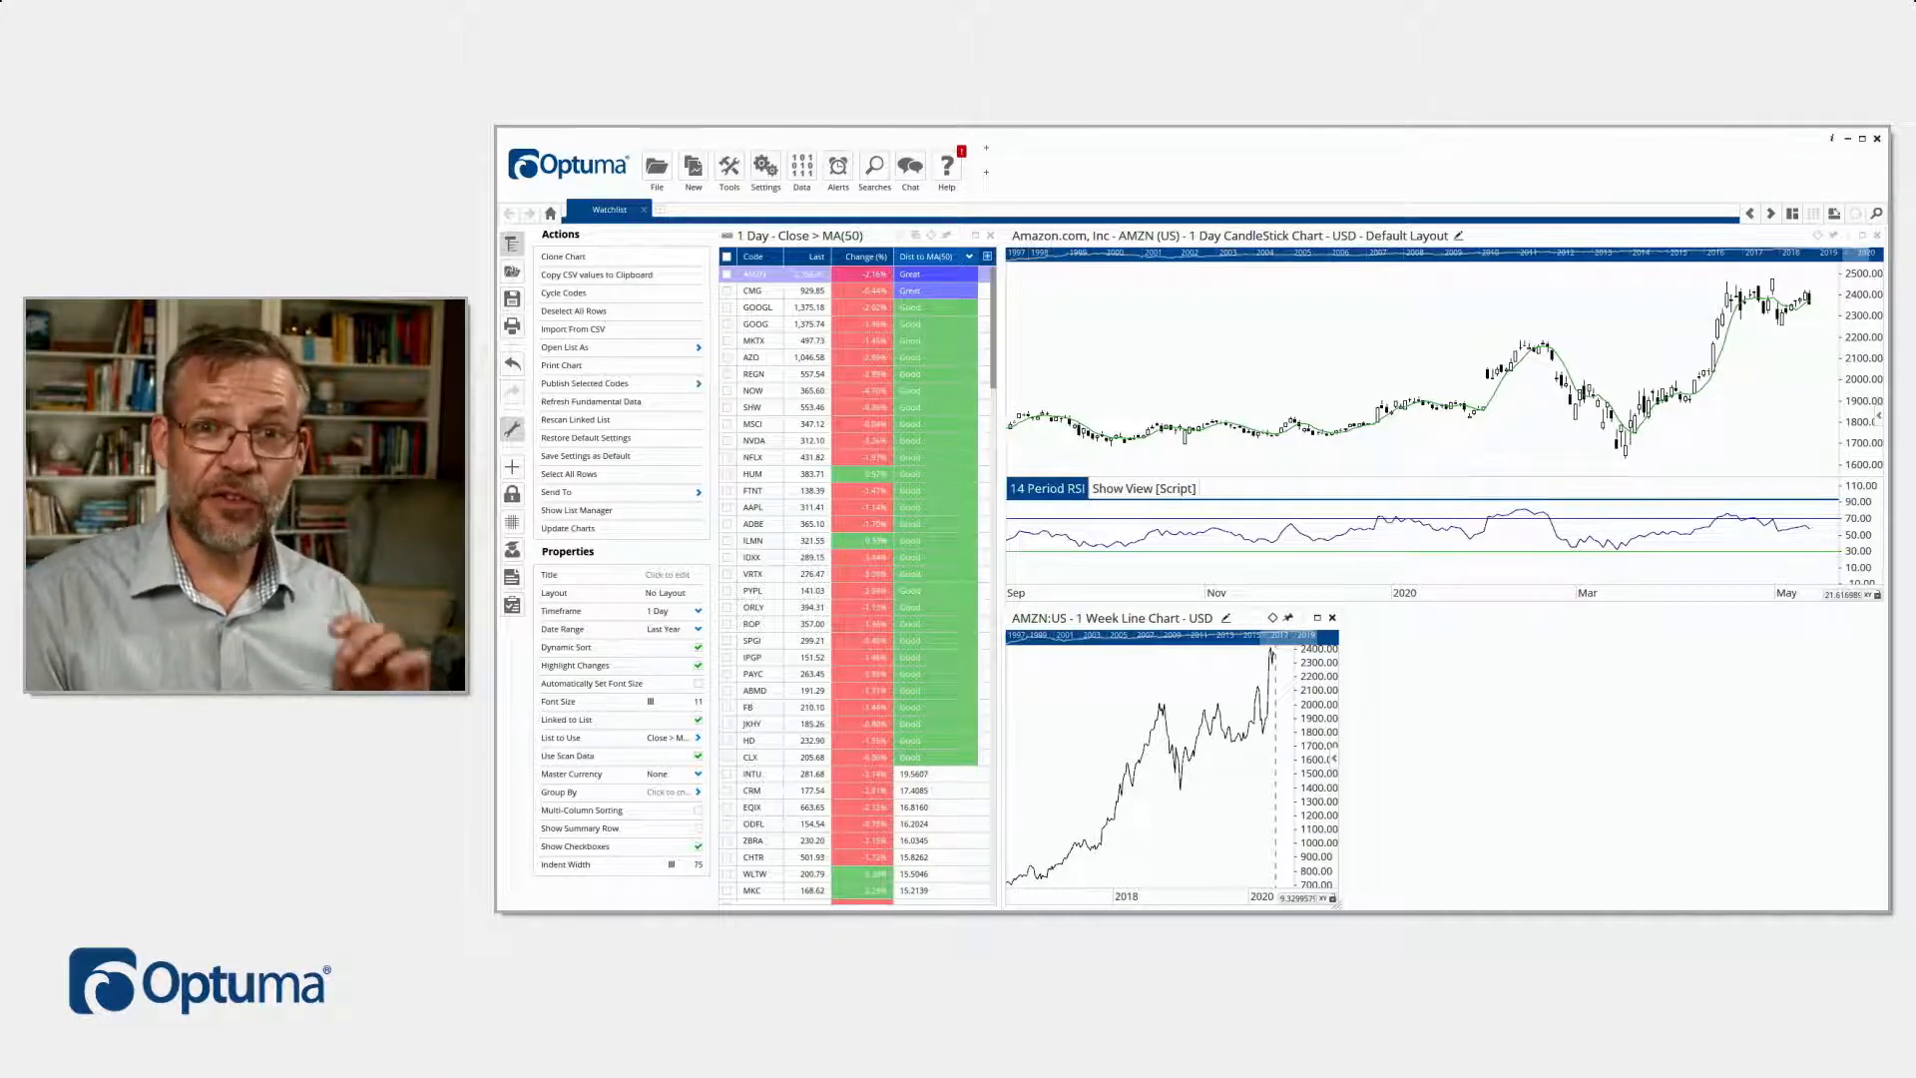
Clone the weekly AMZN line chart and change the copy's symbol to SPX, the S&P 500 INDEX
right_click(1235, 652)
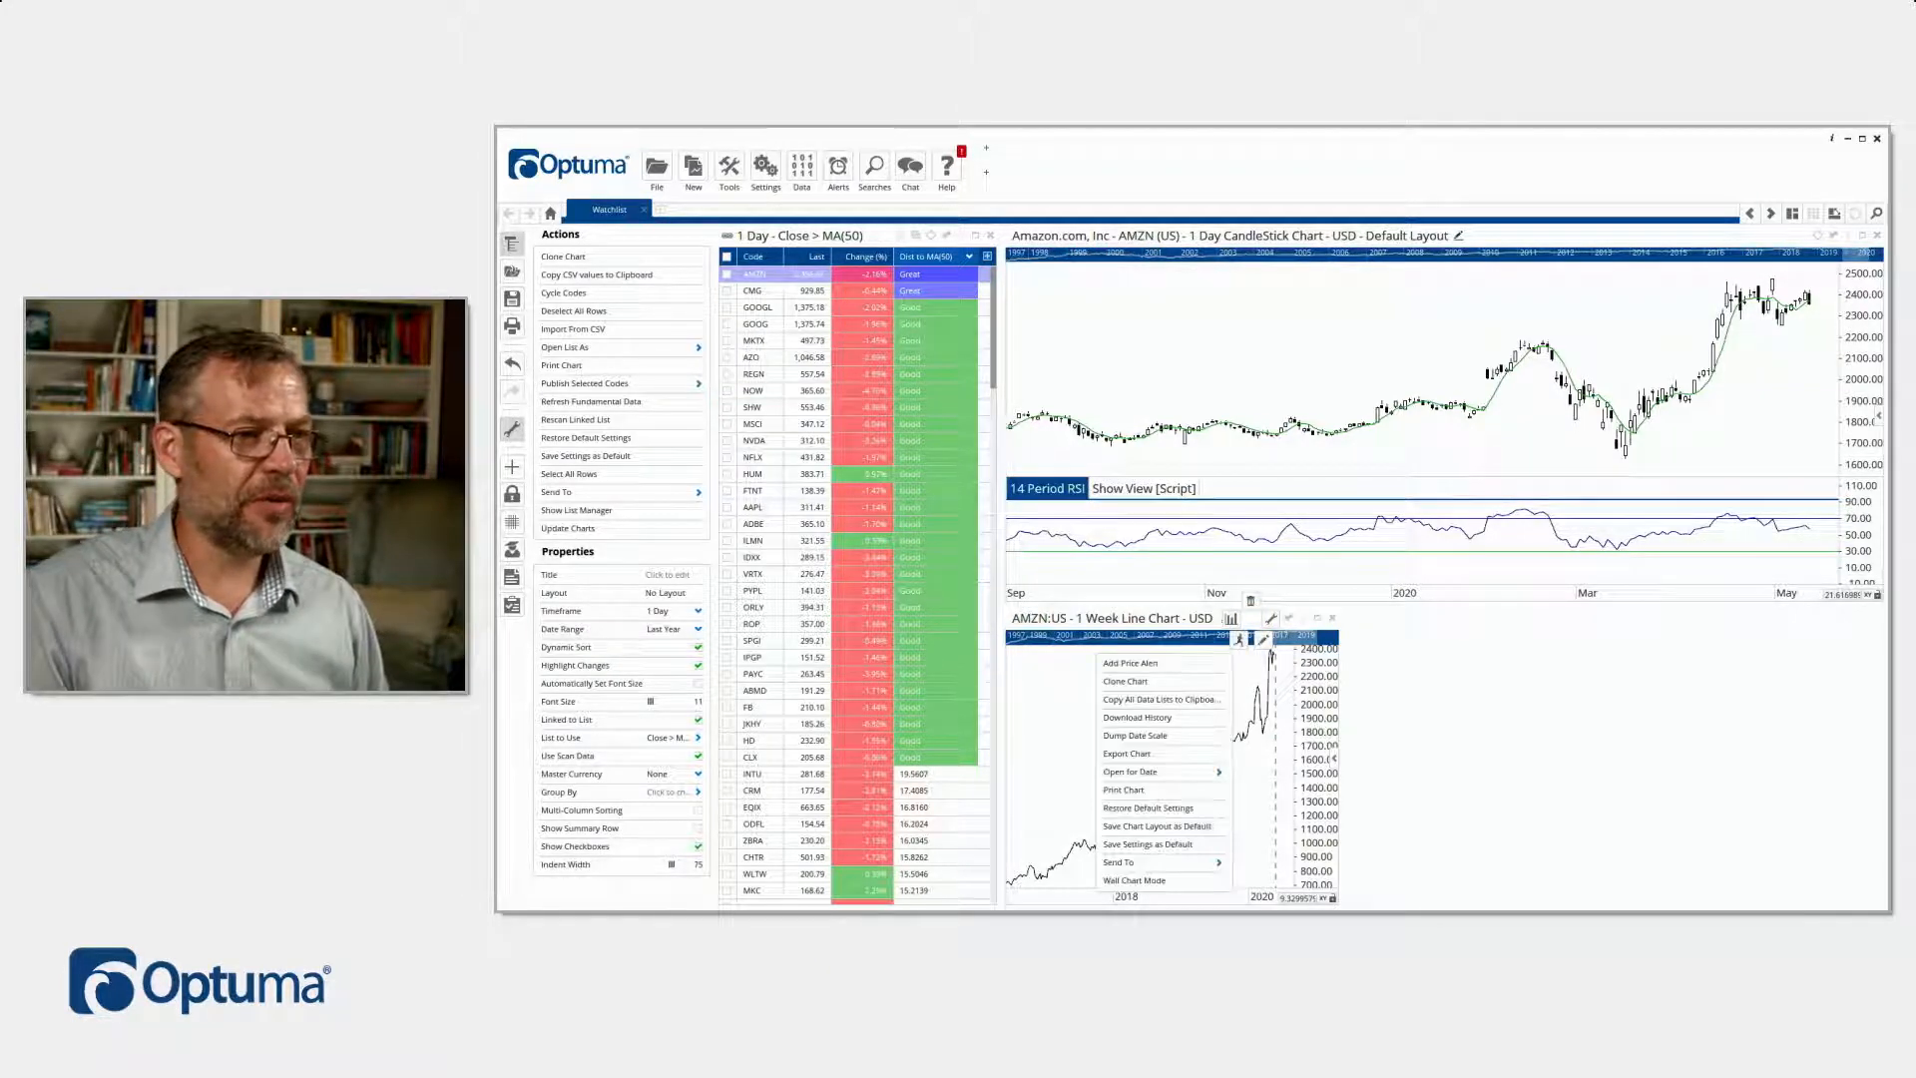
click(1126, 680)
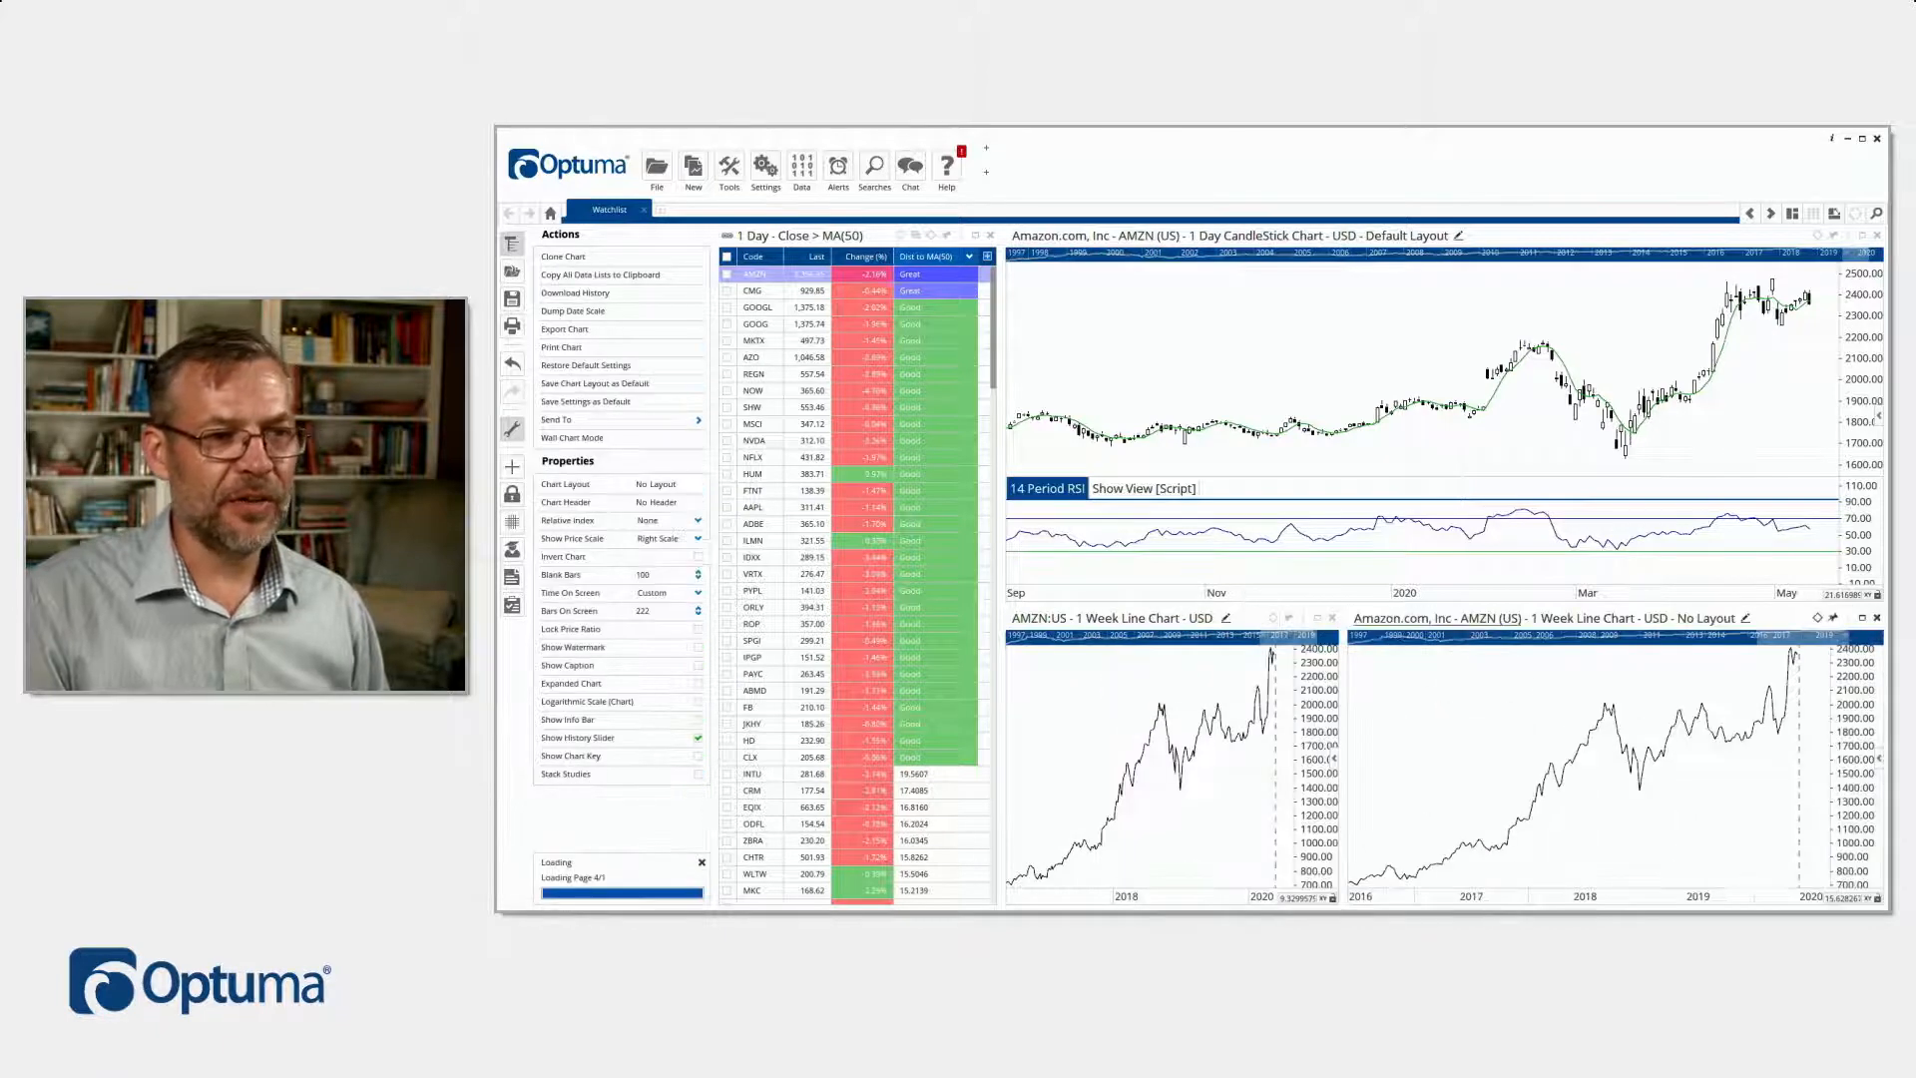
text(spx)
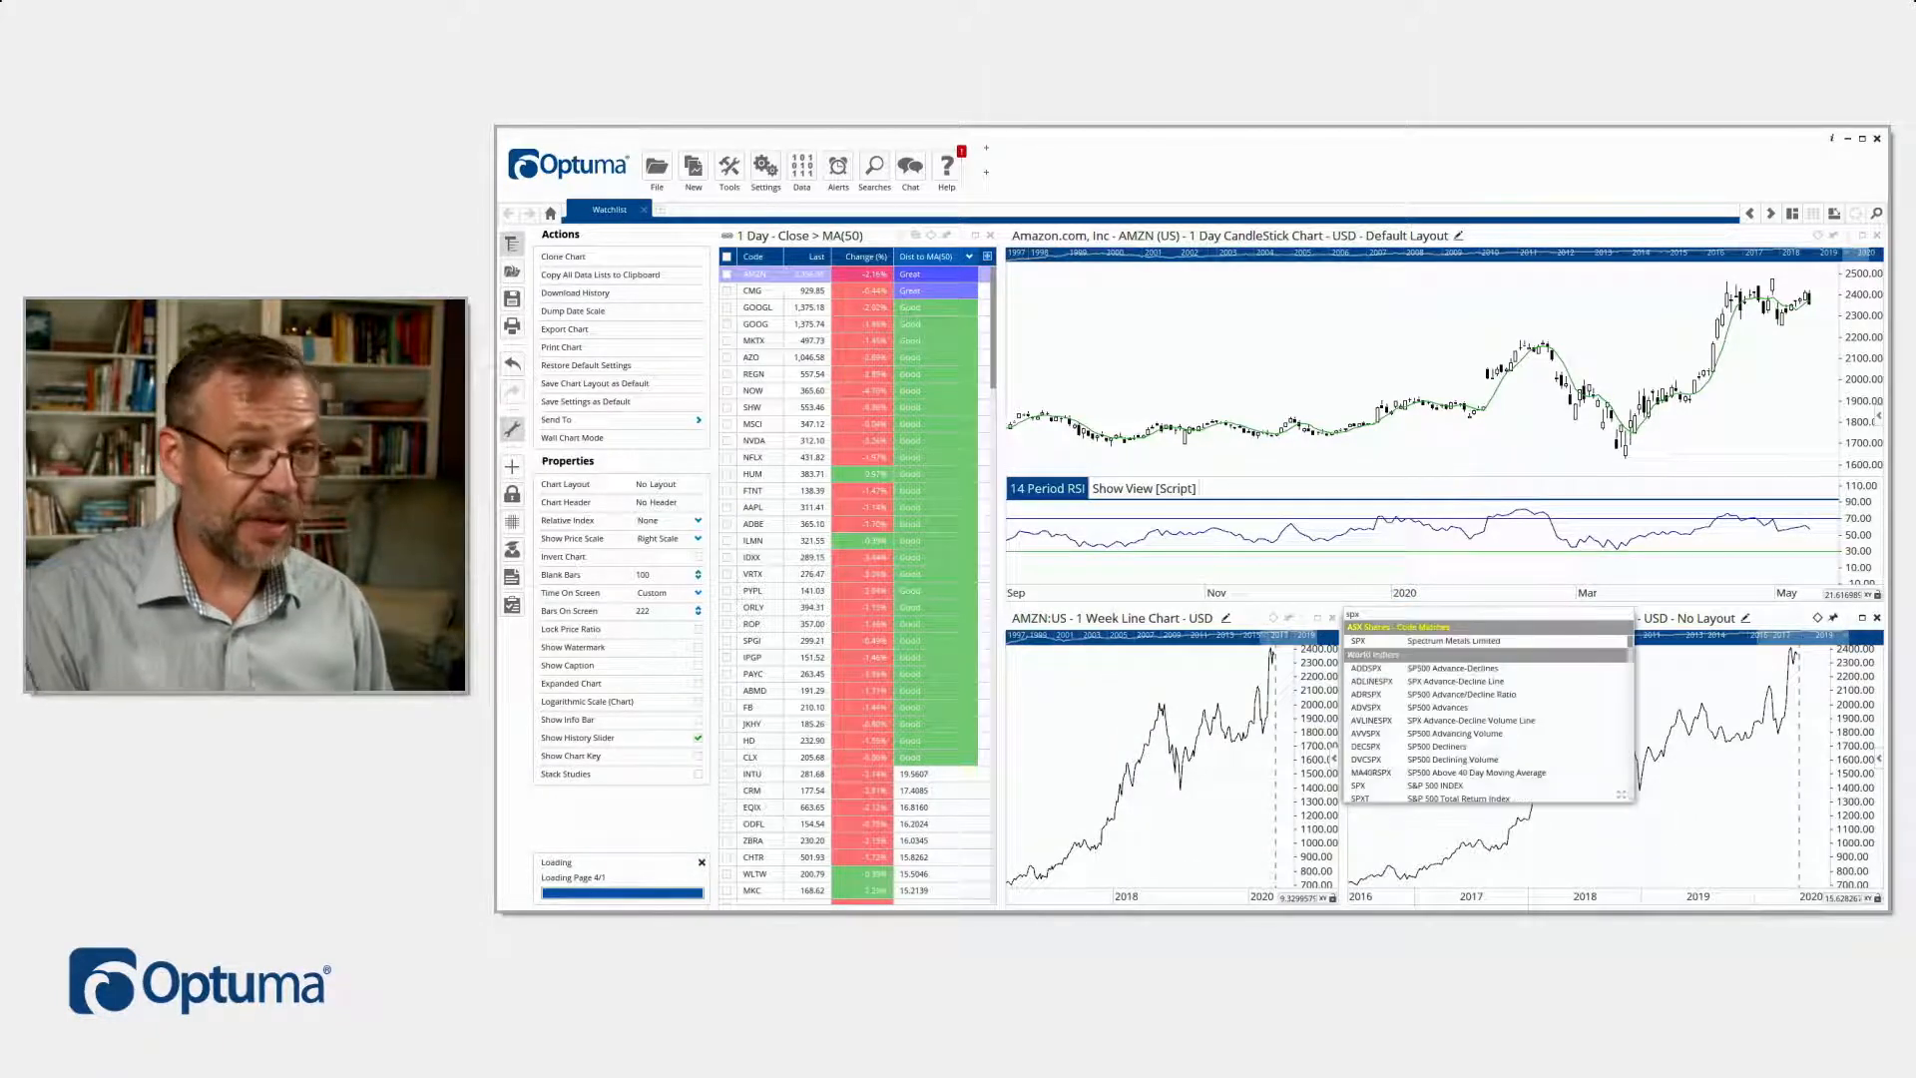
key(Down)
key(Return)
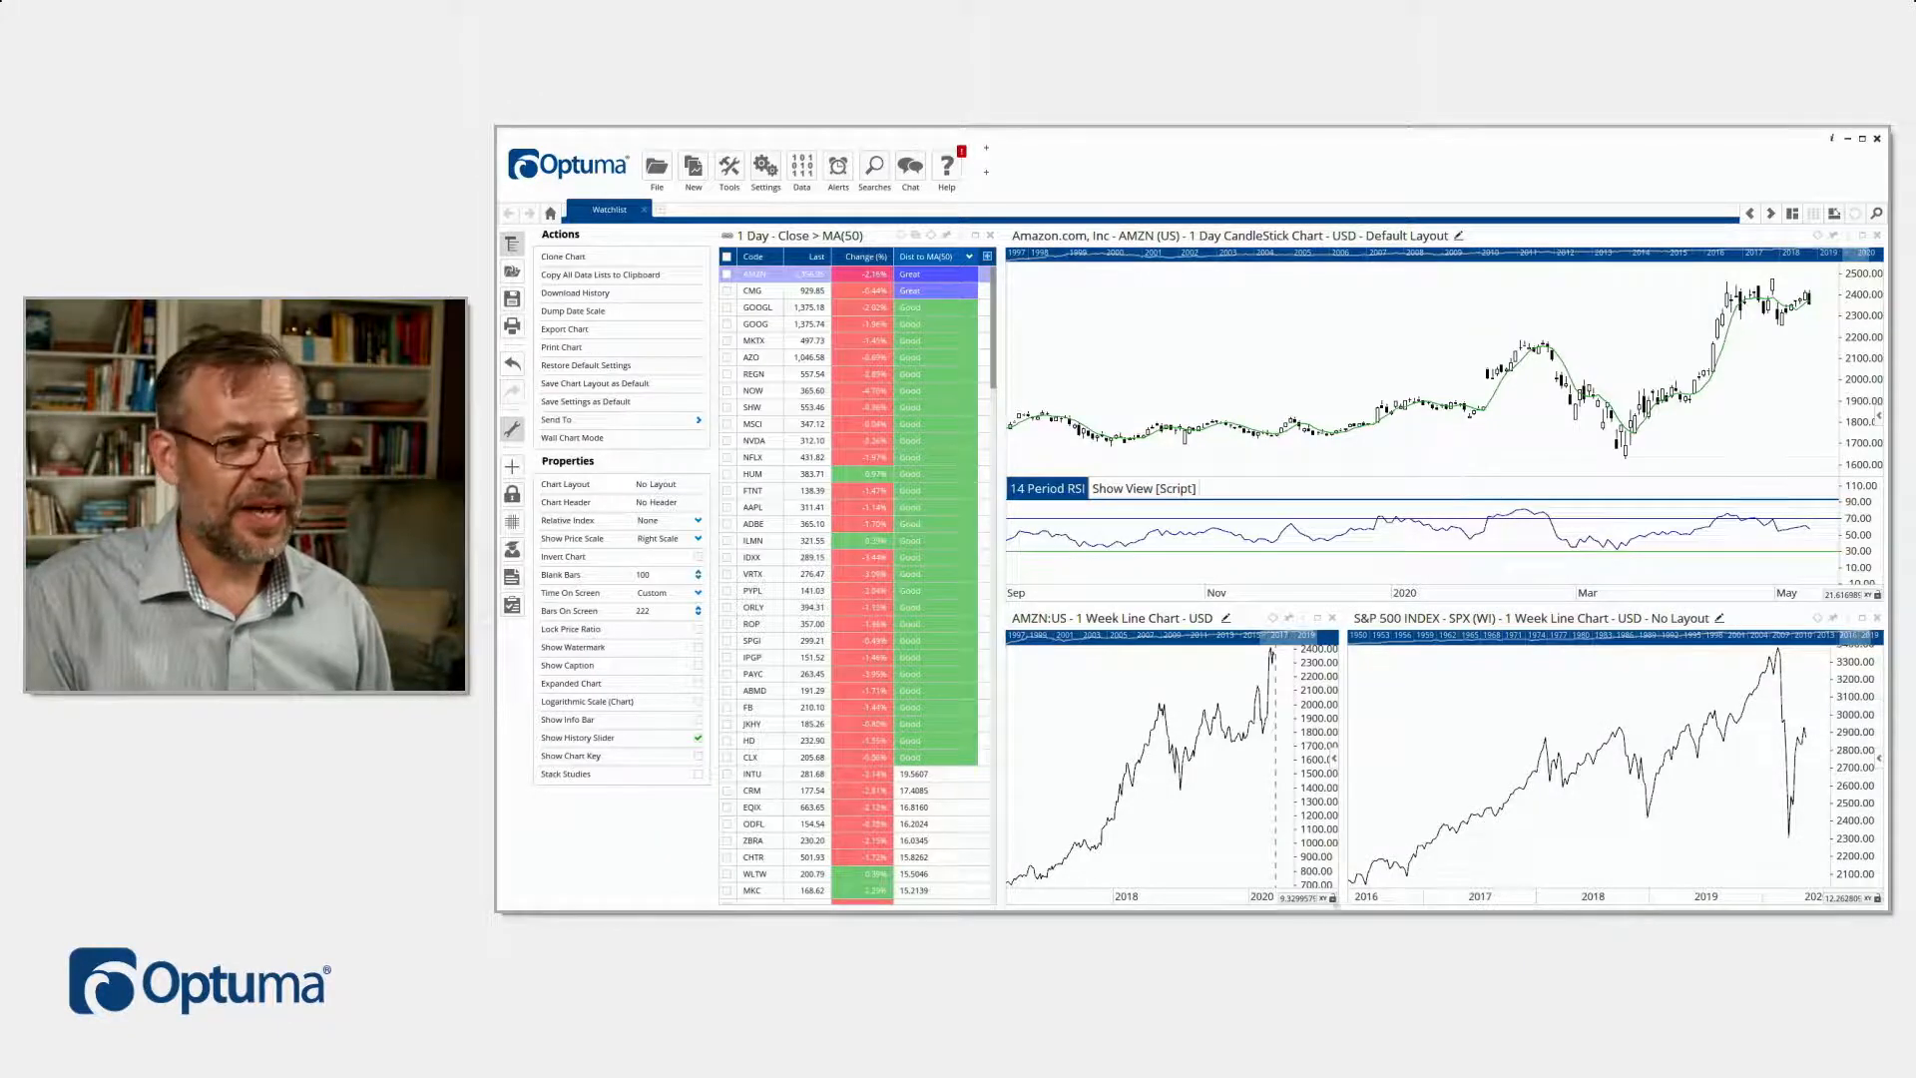
Narrow the SPX chart and widen the weekly AMZN chart to fill the gap between them
drag(1343, 683, 1399, 697)
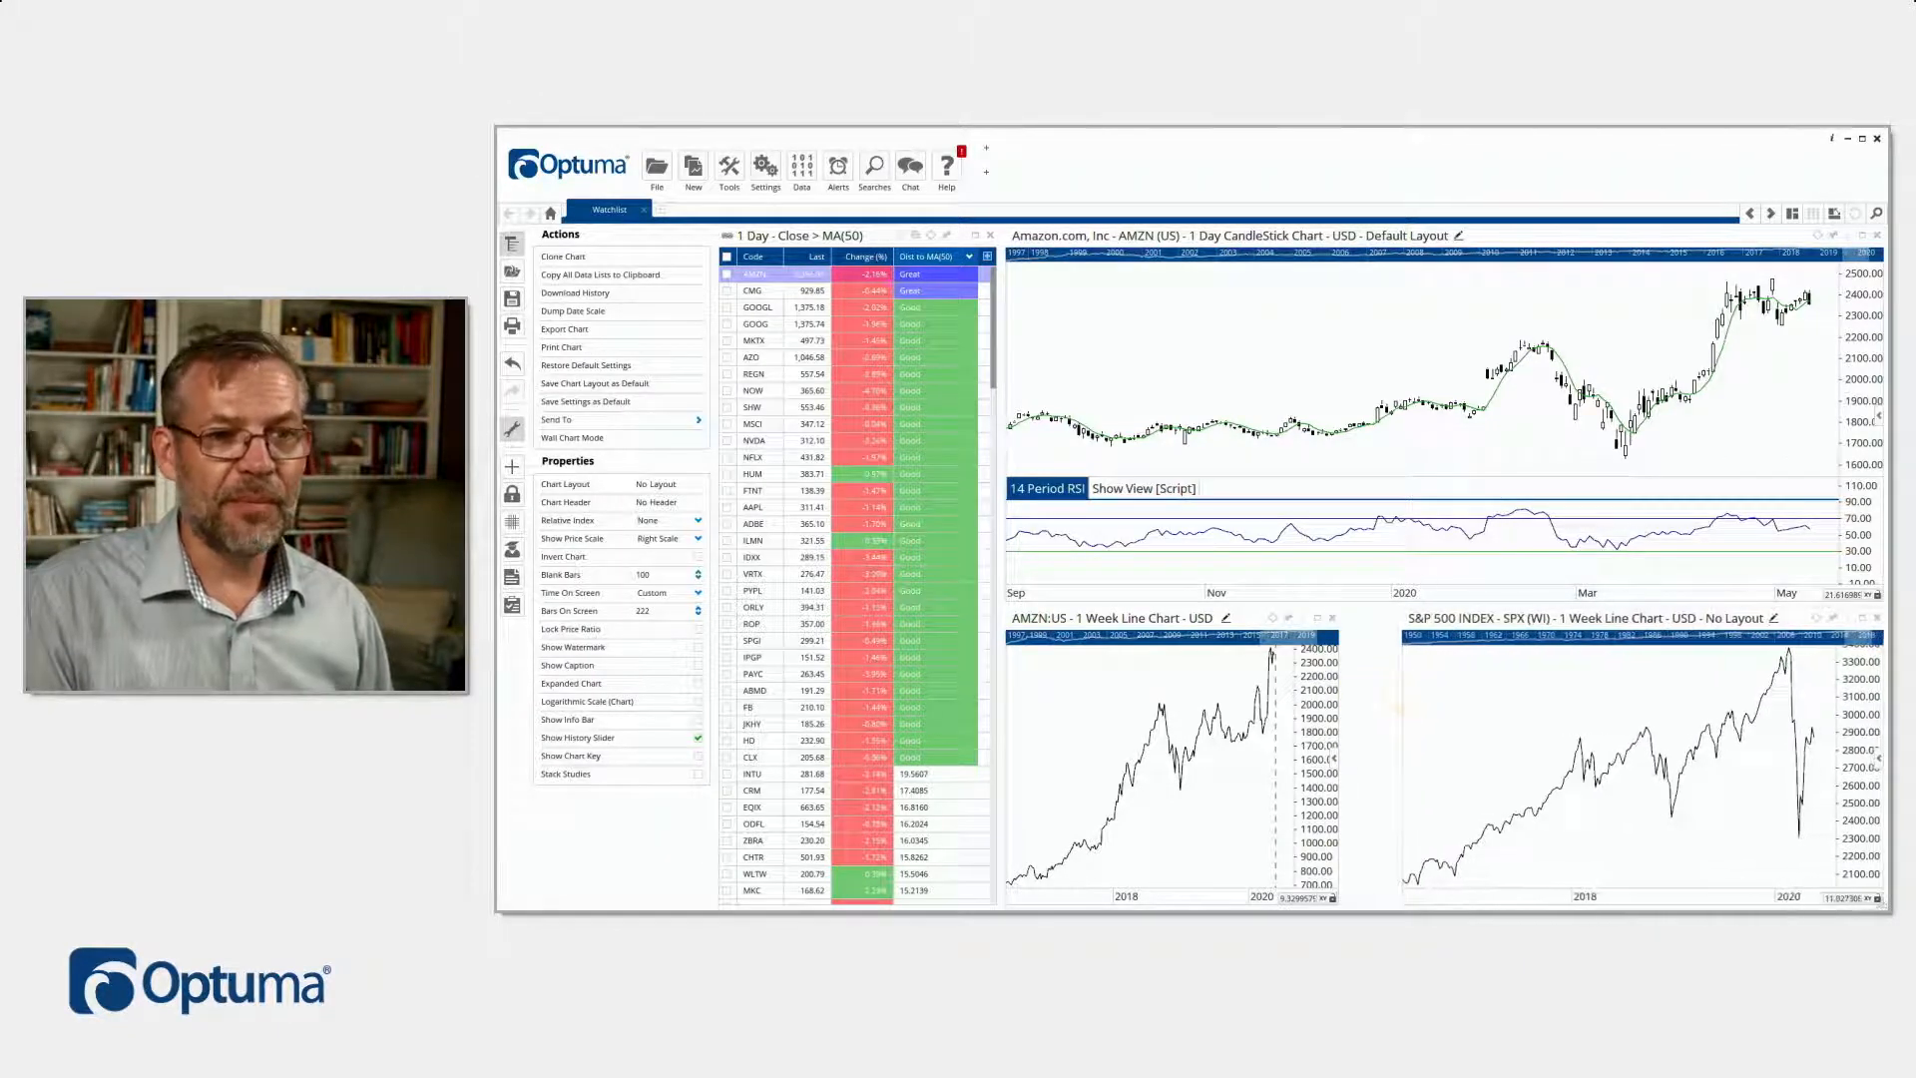
drag(1784, 617, 1871, 648)
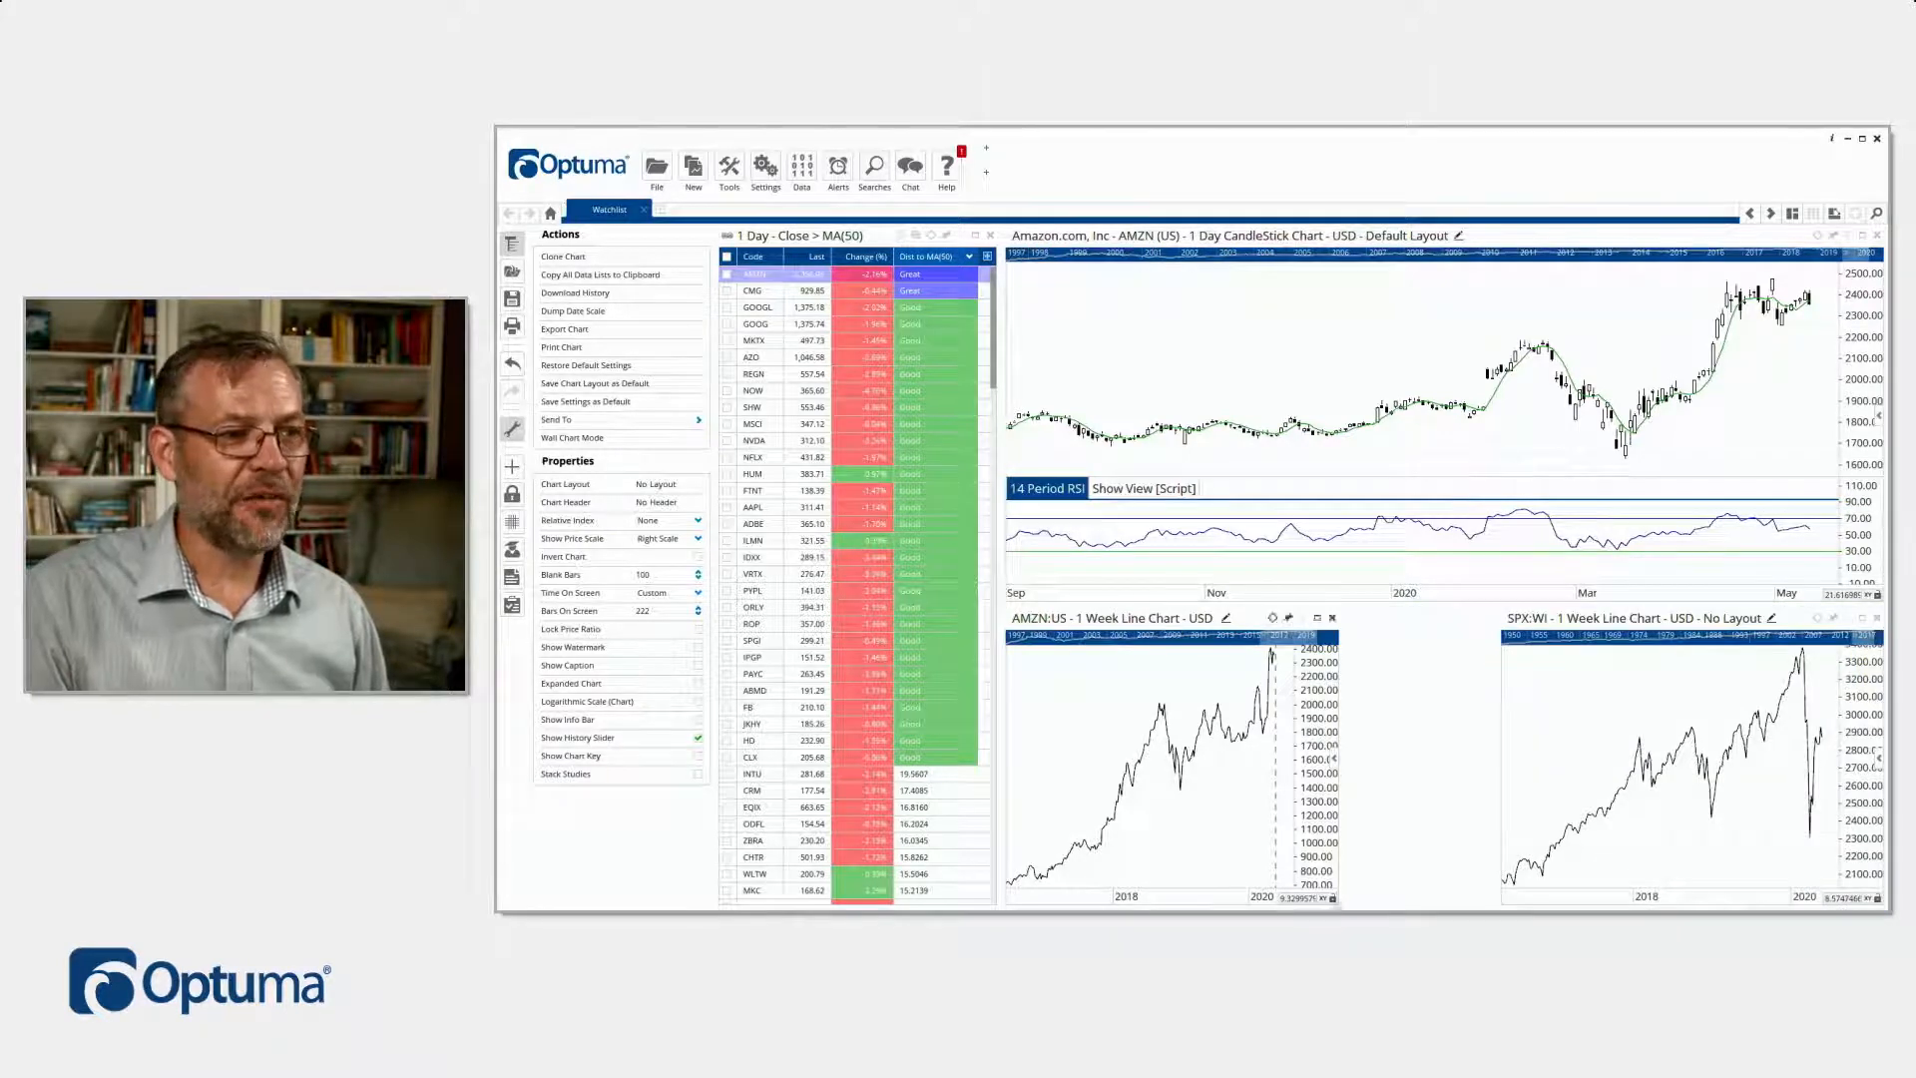
drag(1253, 616, 1275, 641)
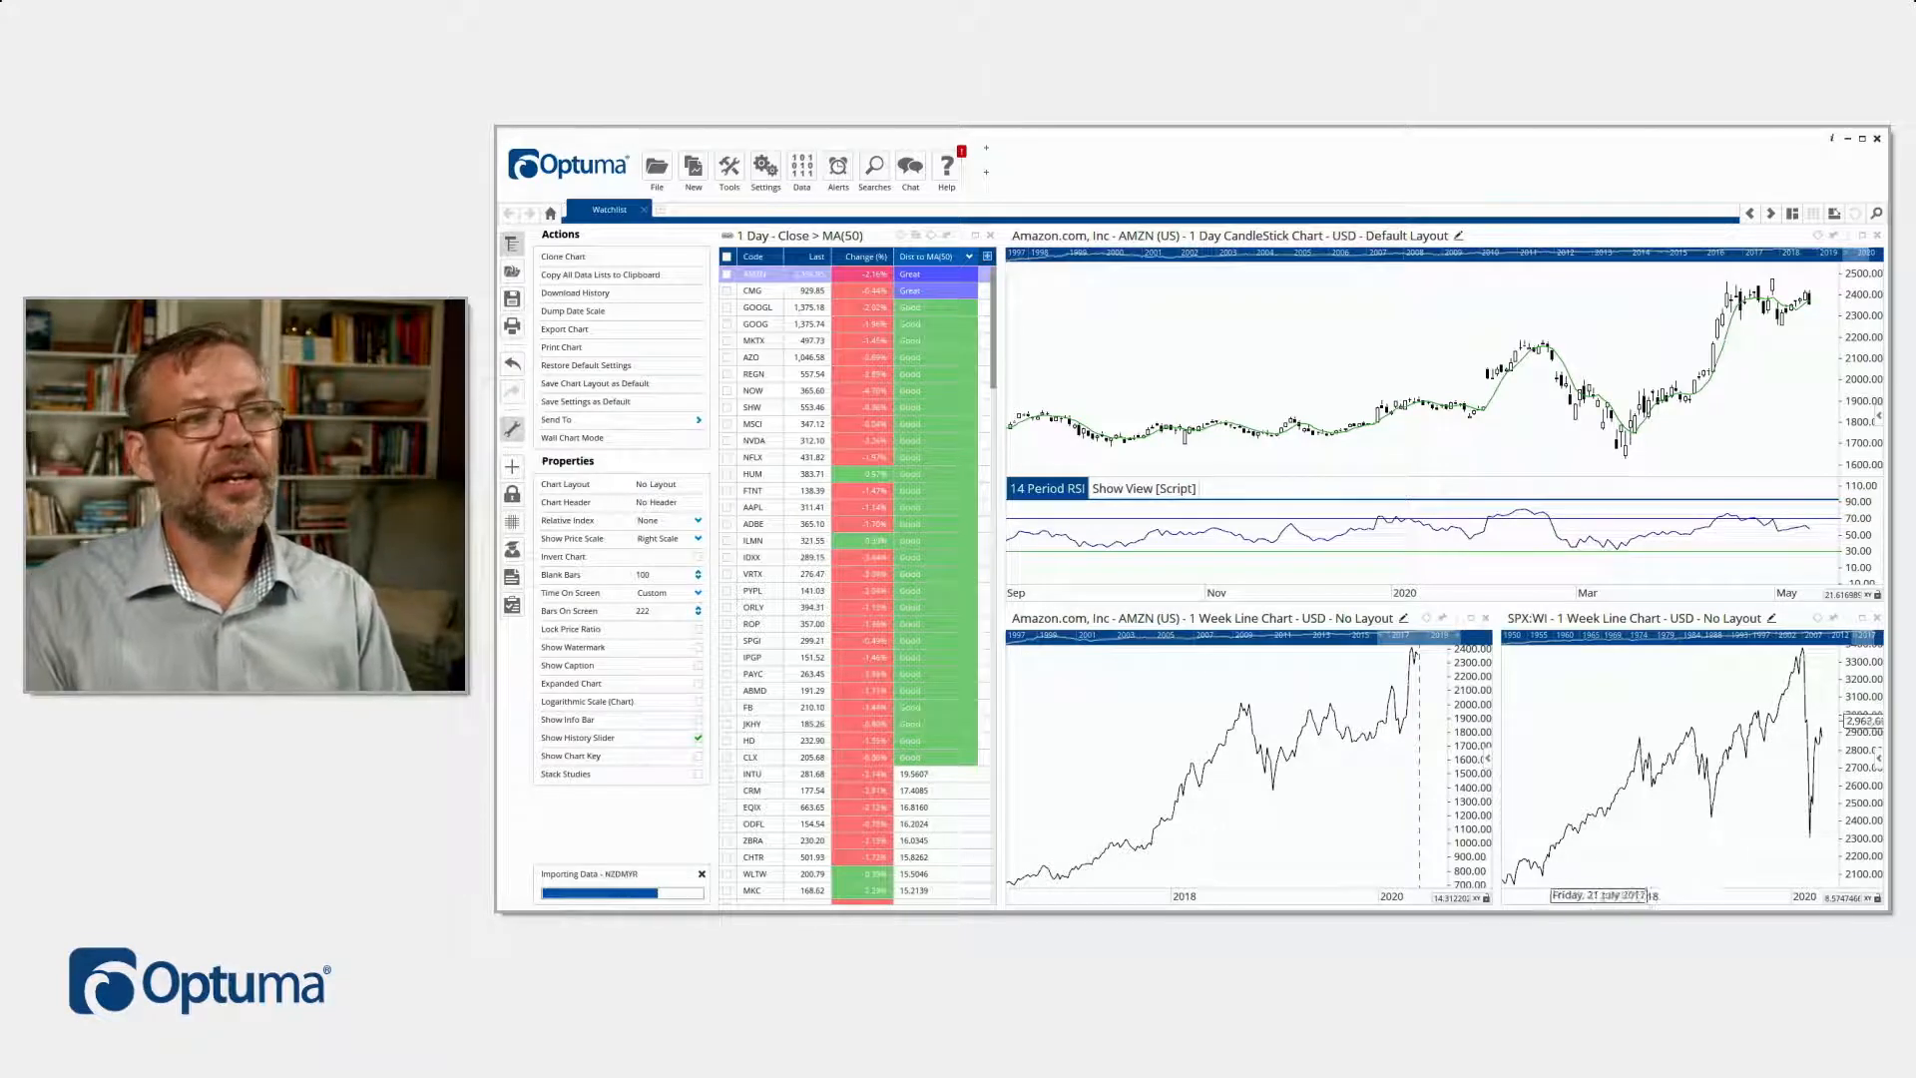
Link the watch list with the daily and weekly AMZN charts through the Green group, leaving the SPX chart ungrouped
click(931, 237)
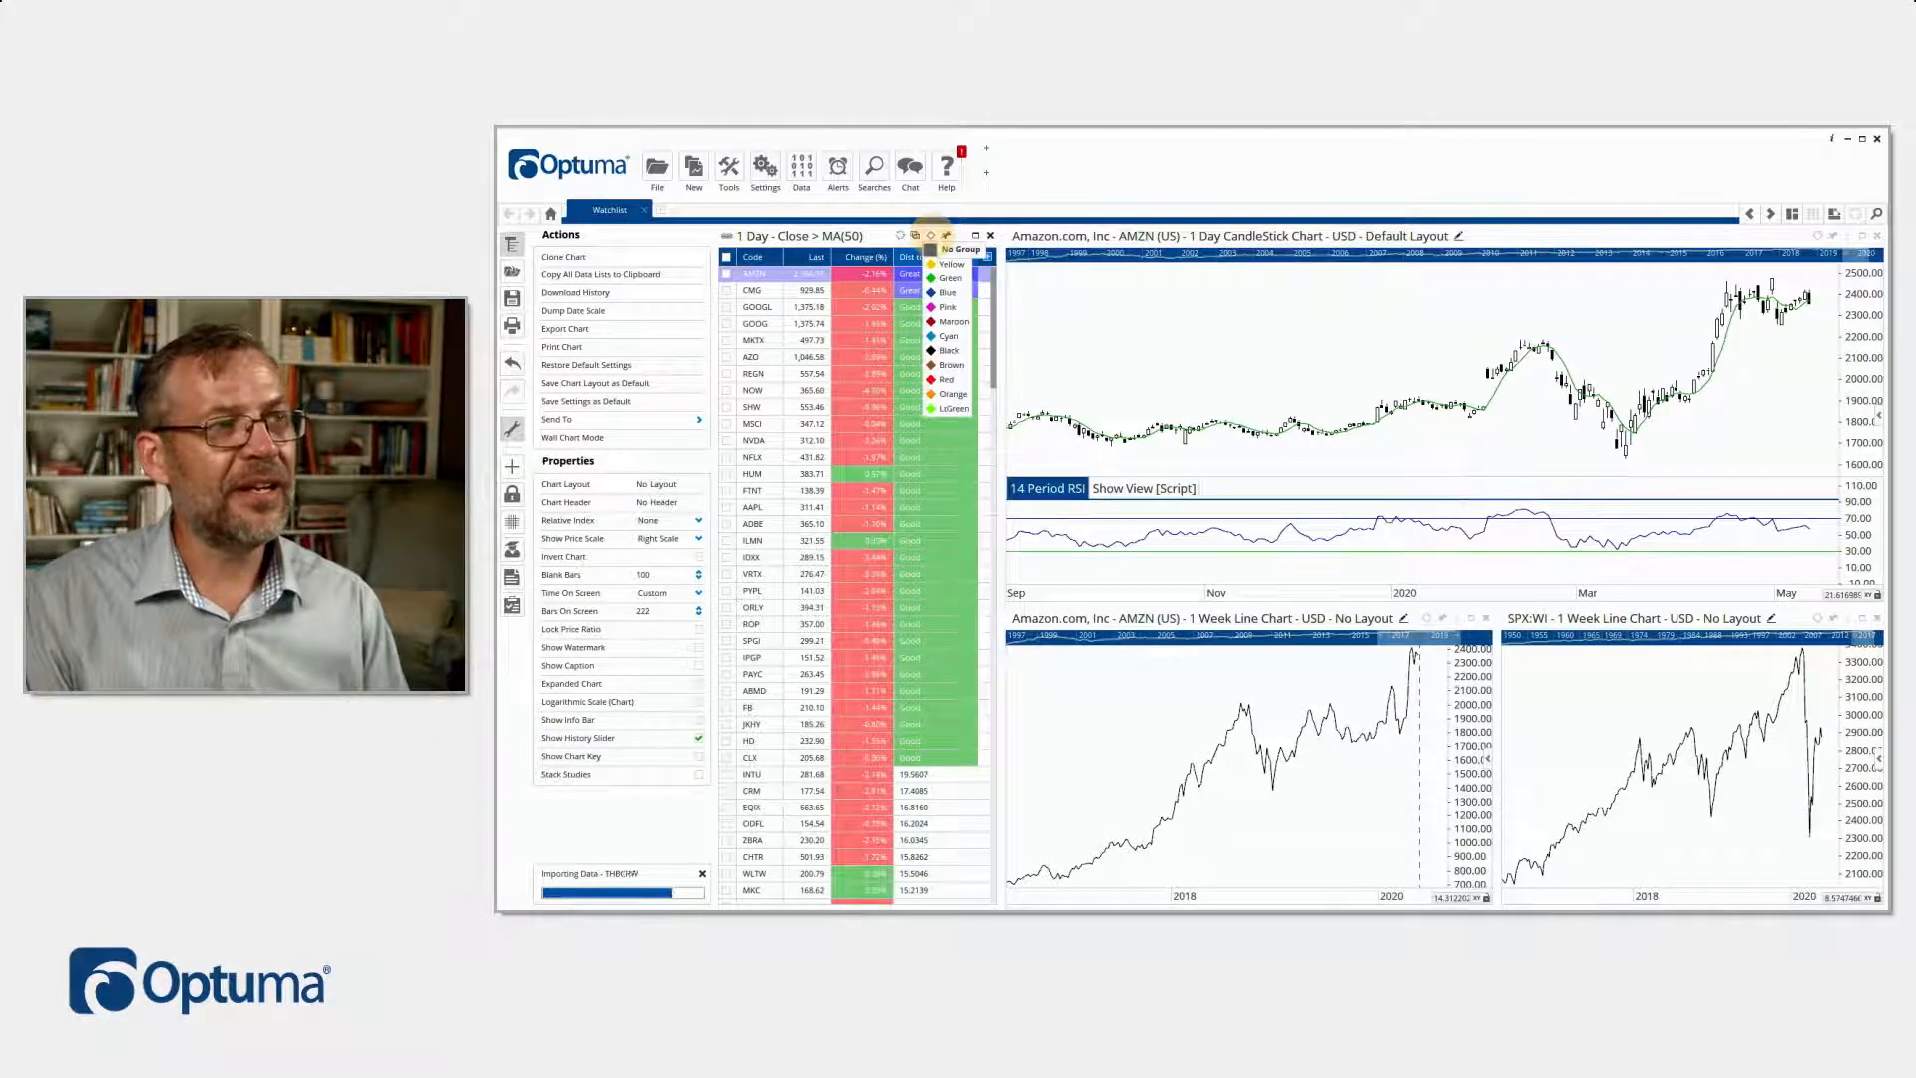
click(939, 271)
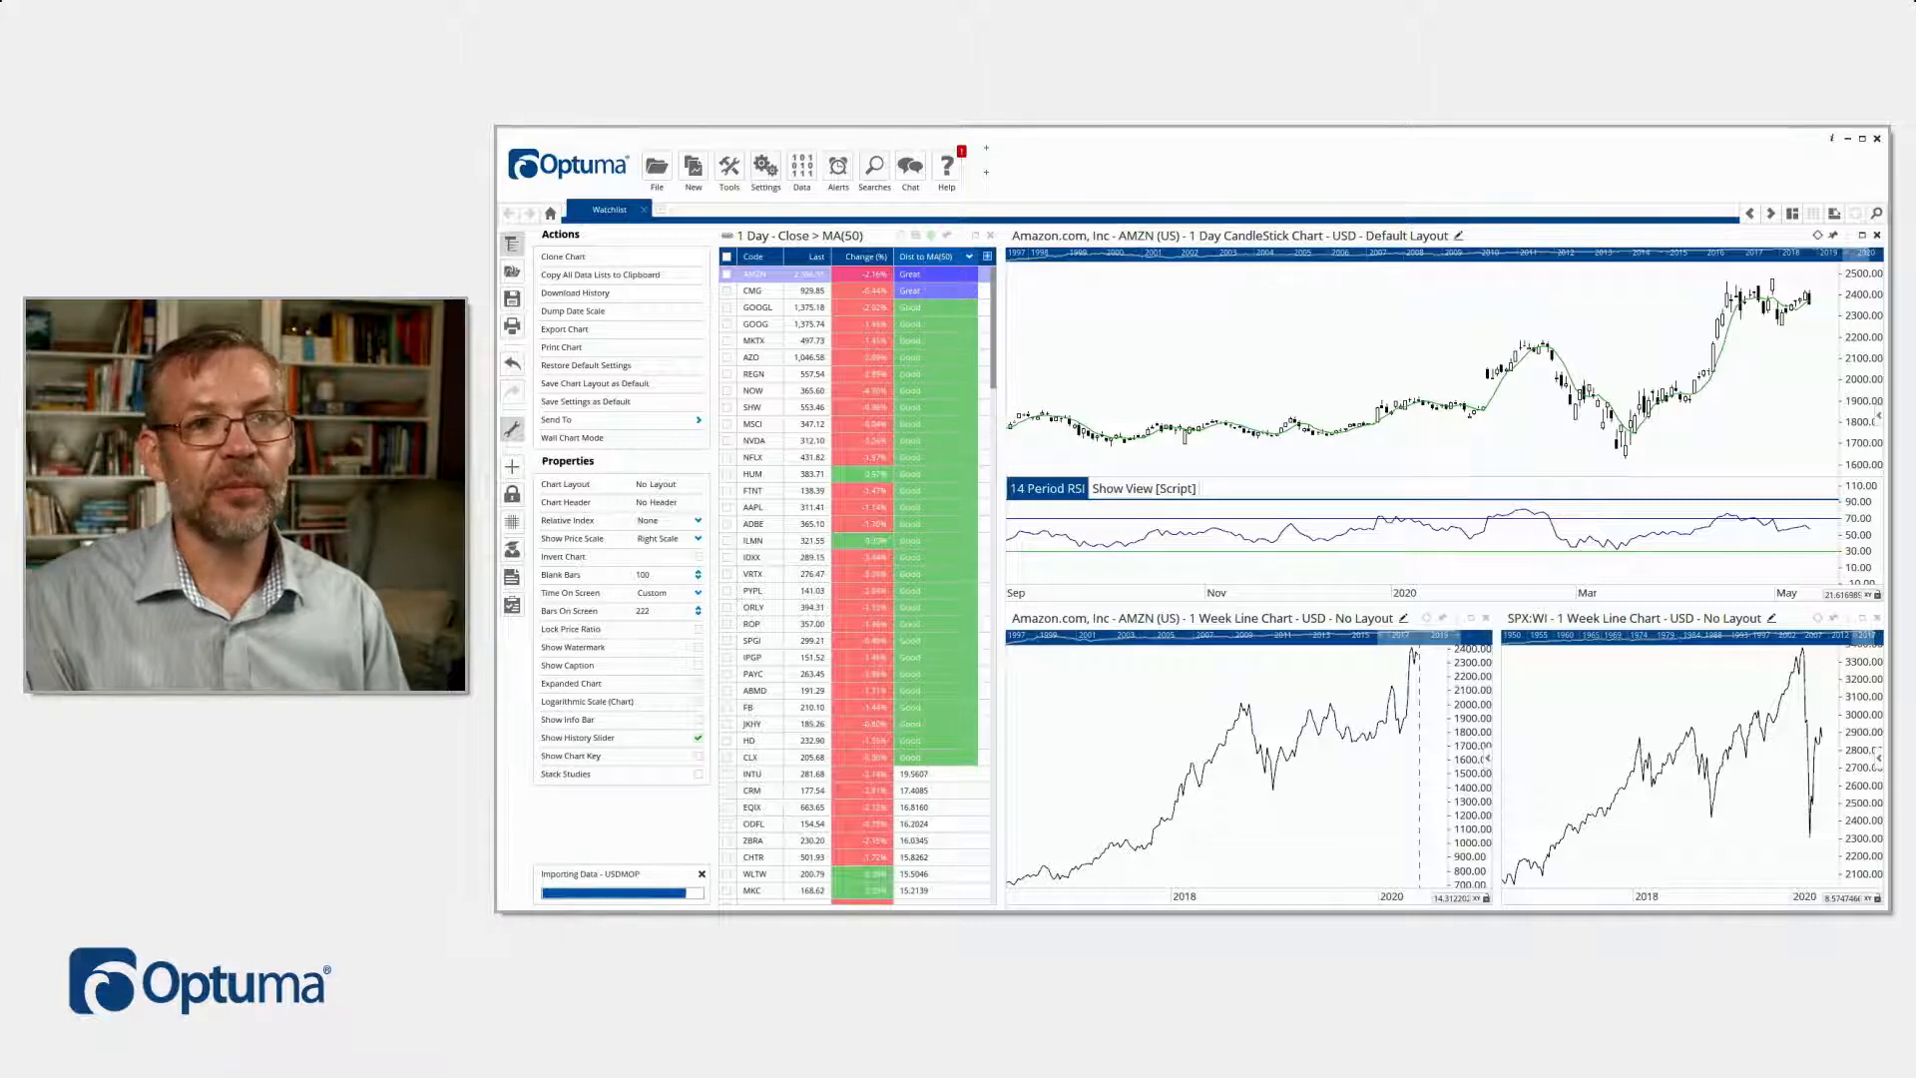
click(1817, 236)
click(1825, 272)
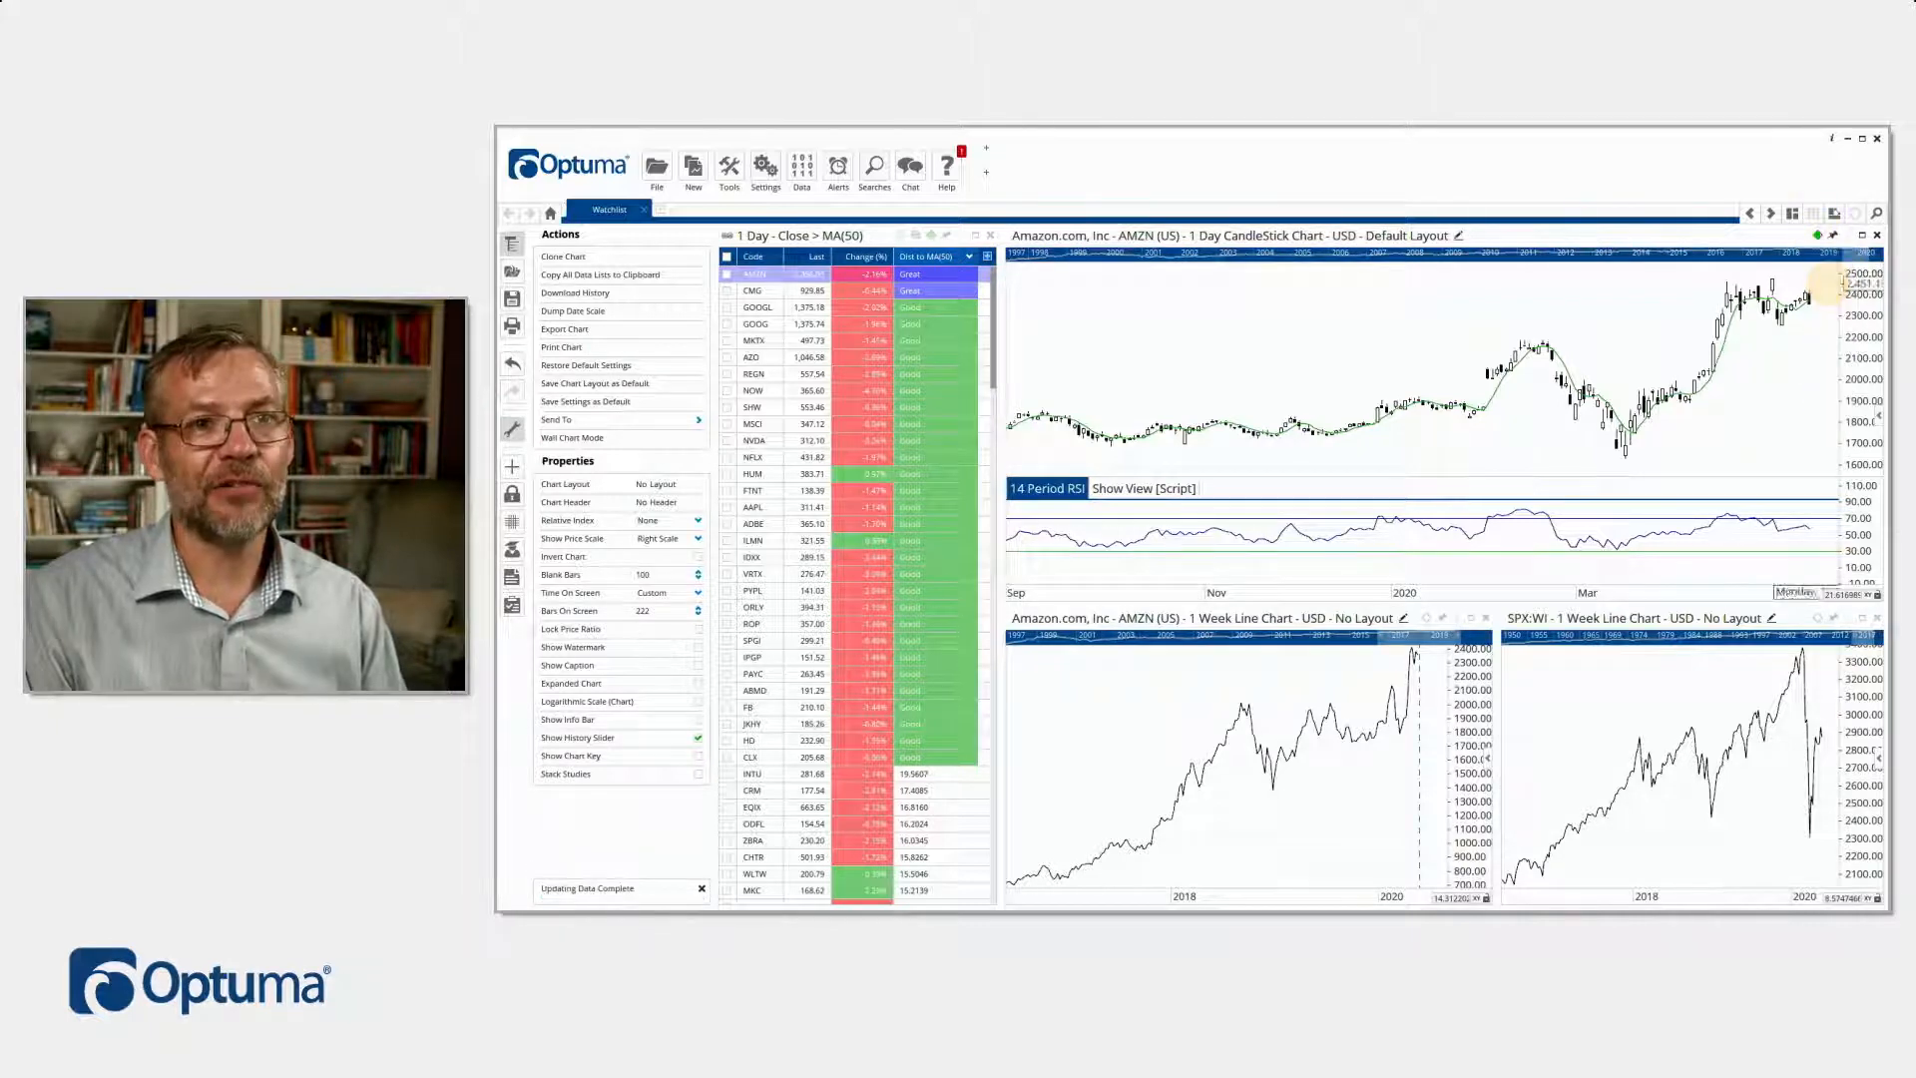
click(1426, 617)
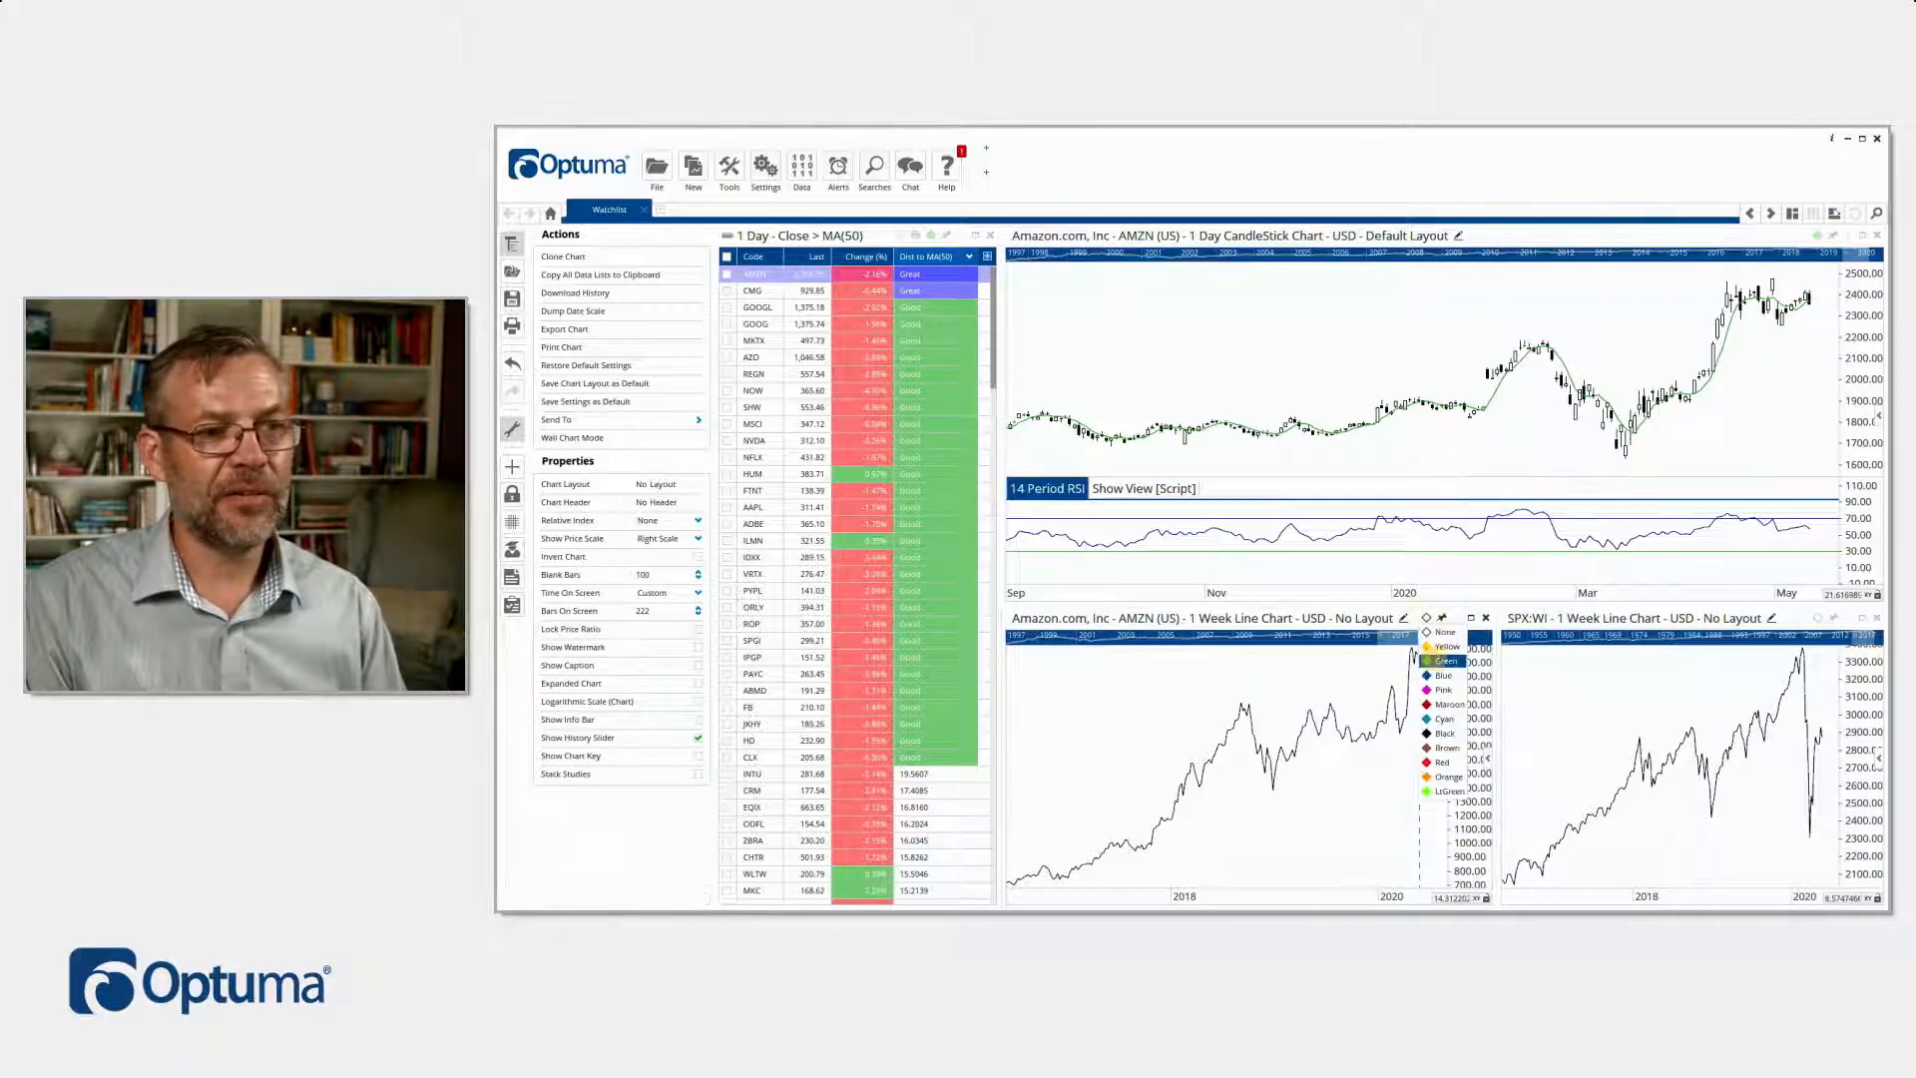
click(1437, 655)
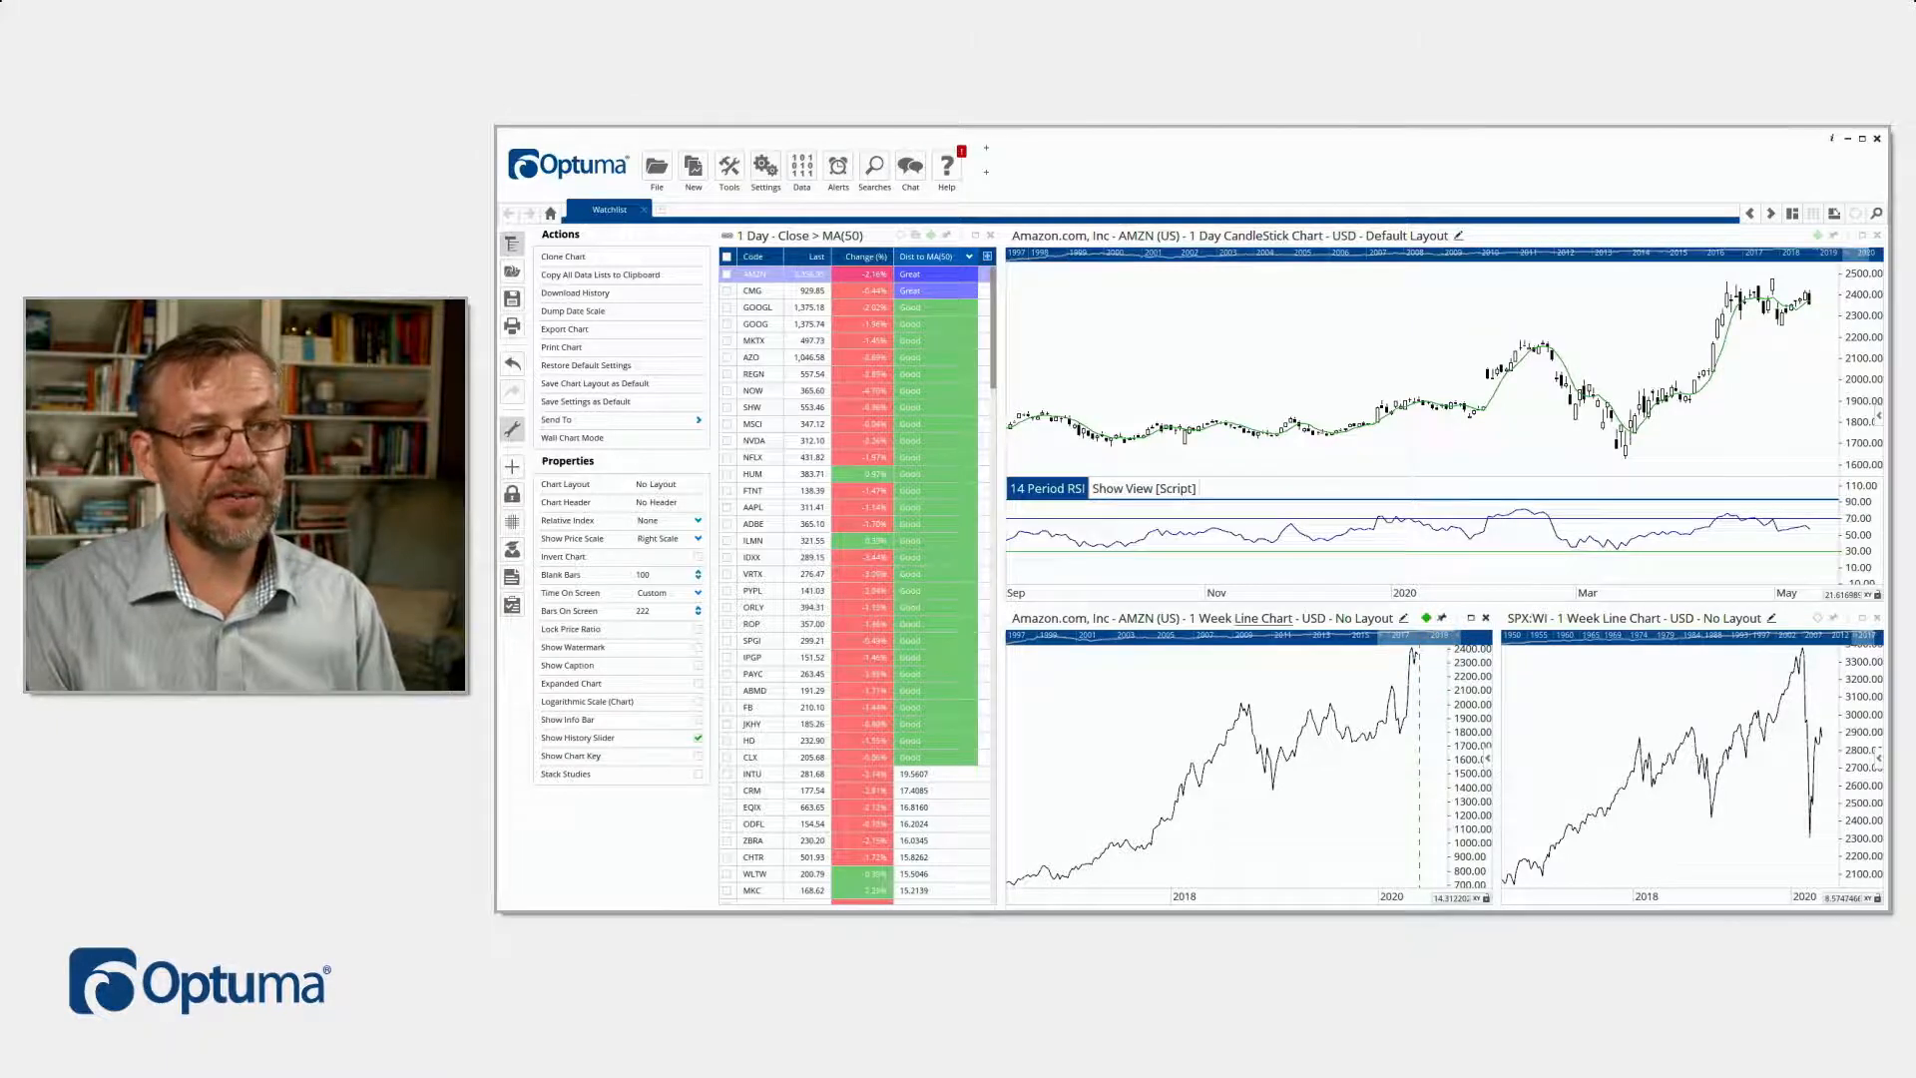
click(1817, 617)
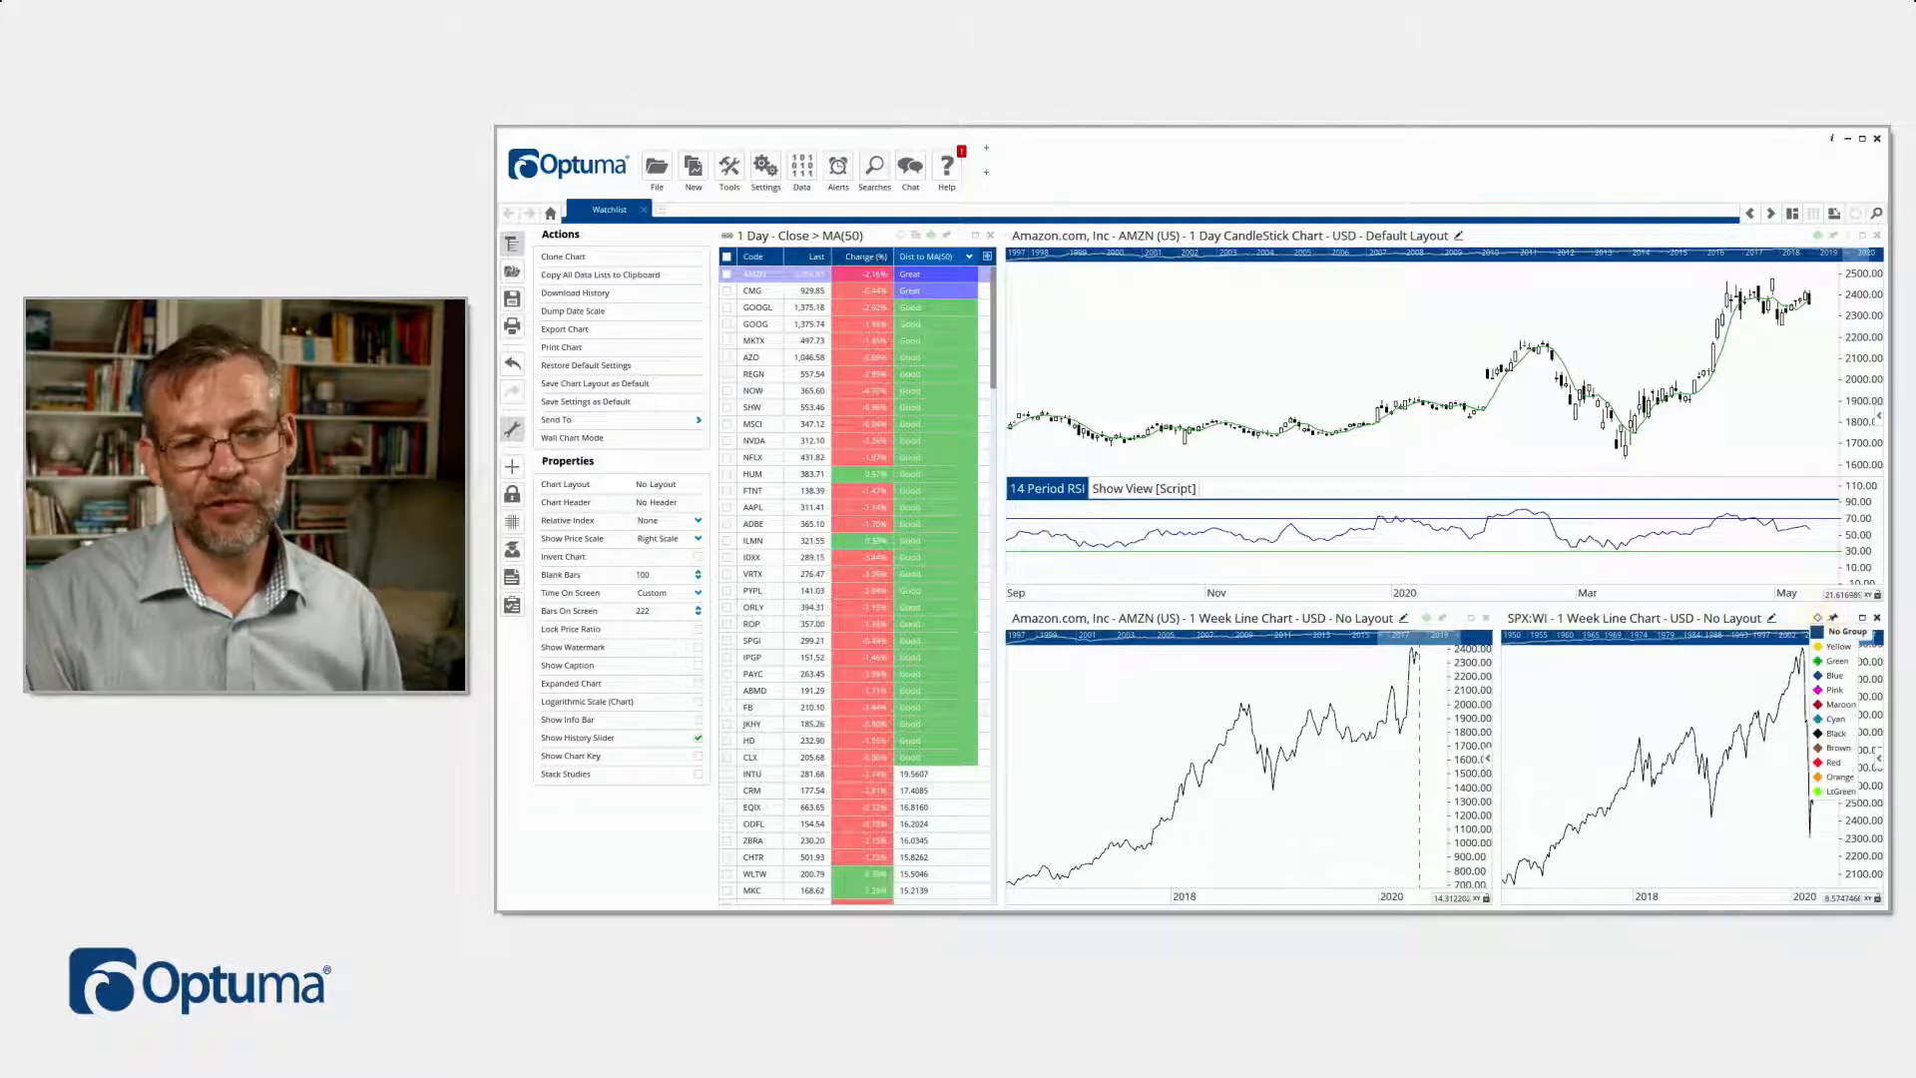
click(1611, 676)
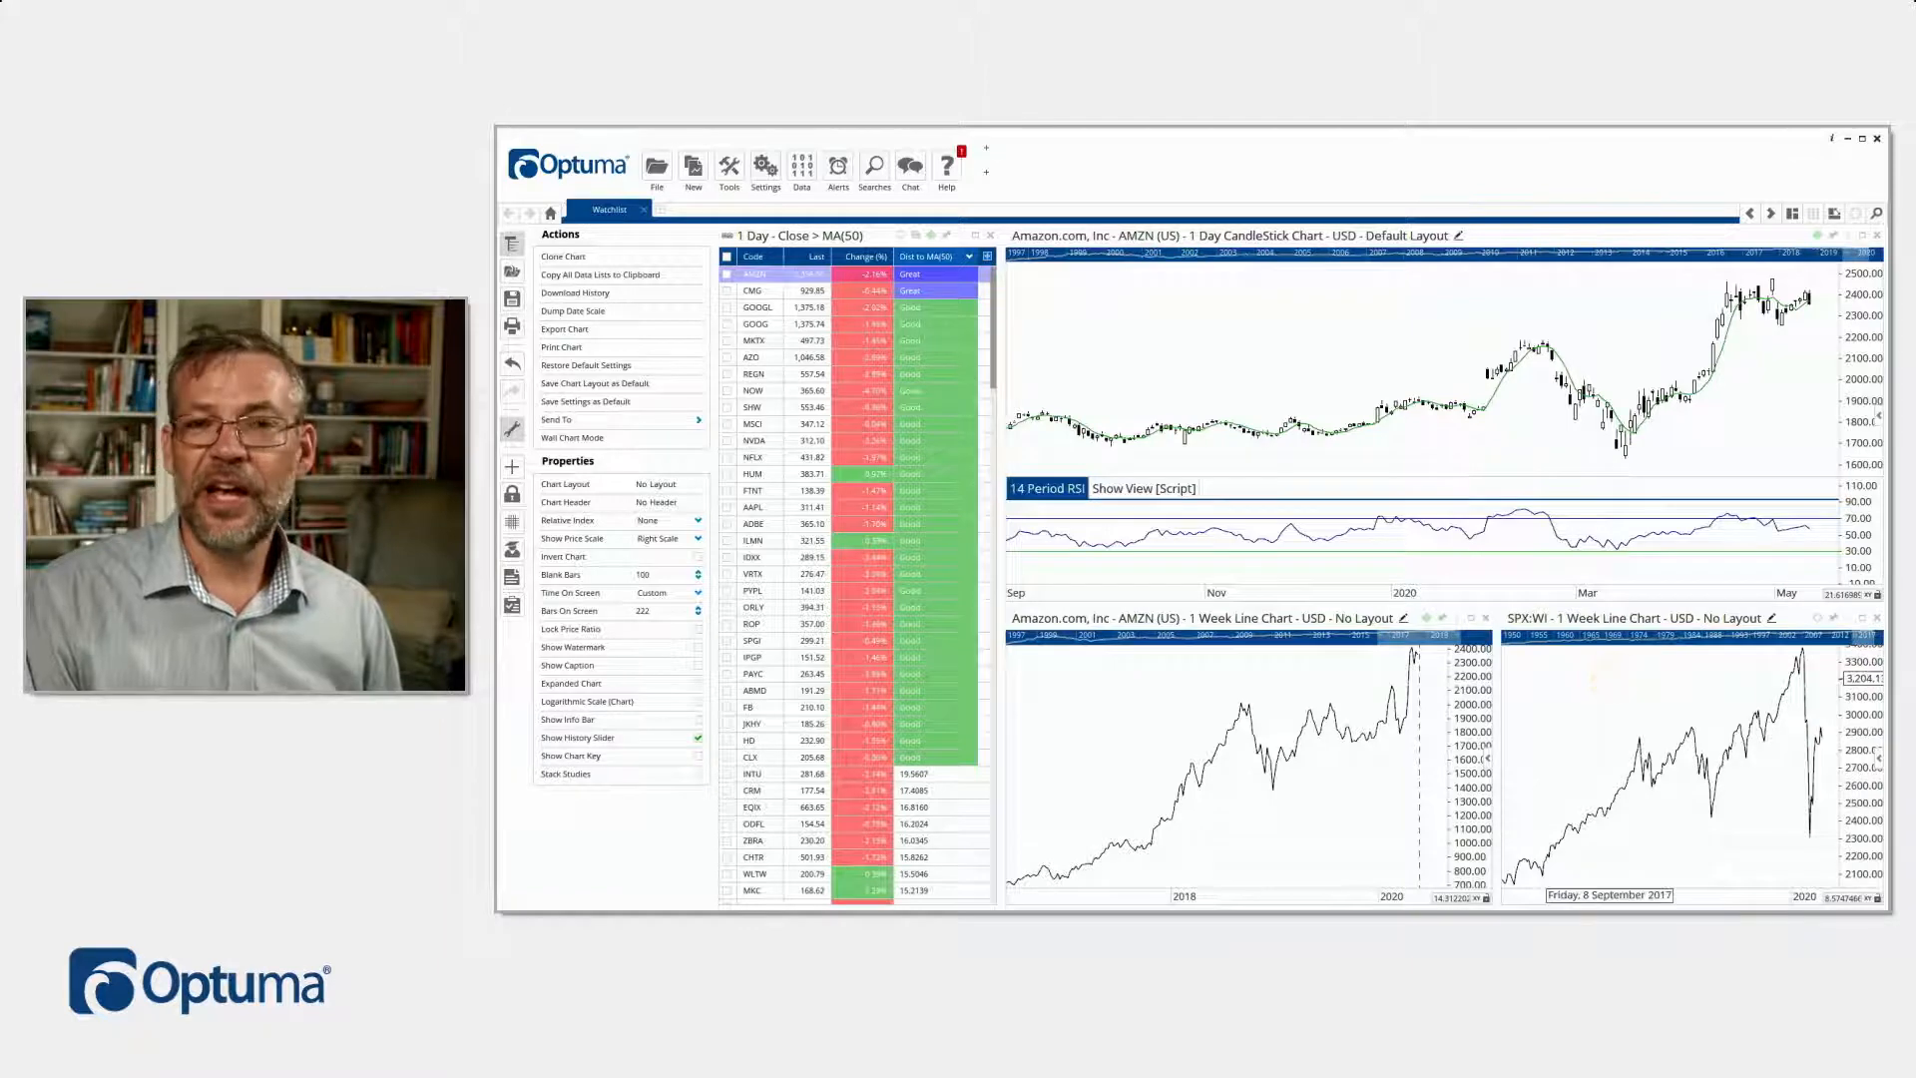
Select GOOGL, NVDA and NFLX in the watch list to view their daily and weekly charts in turn
click(761, 307)
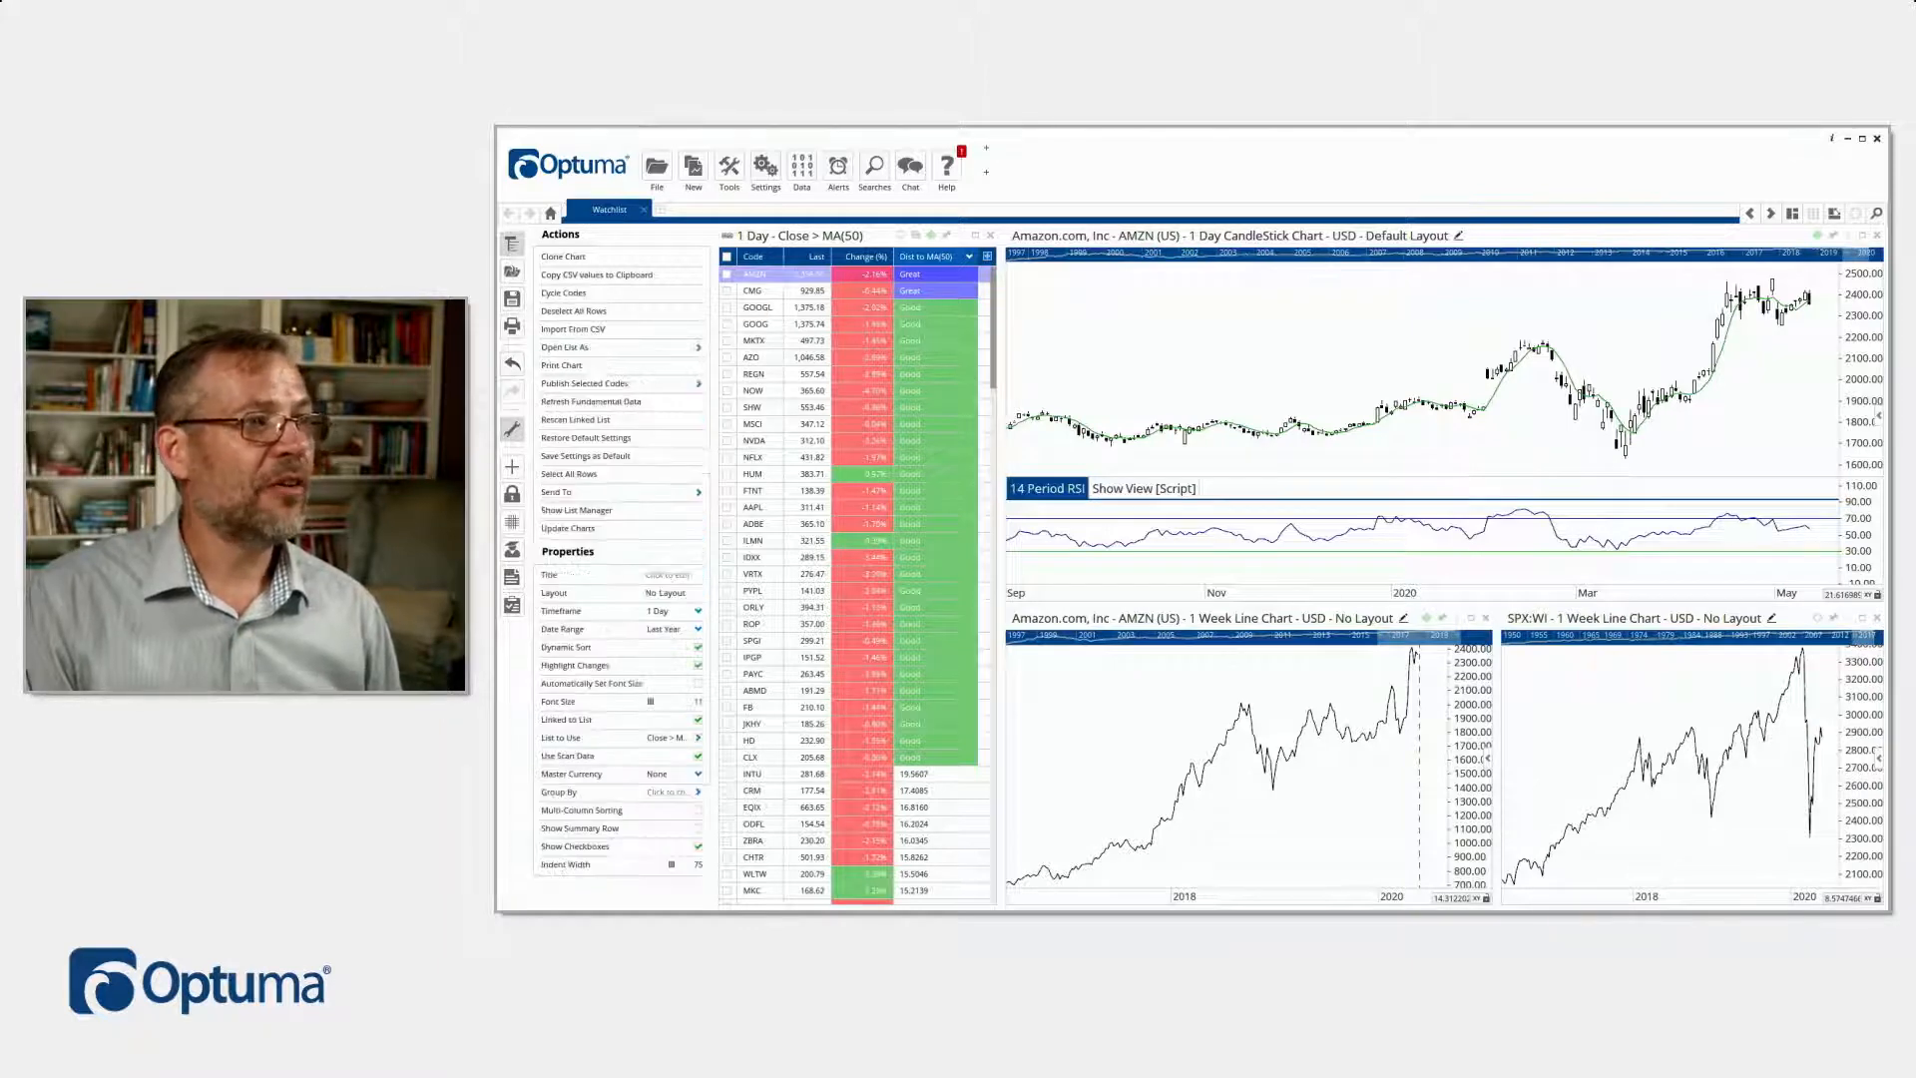
click(762, 306)
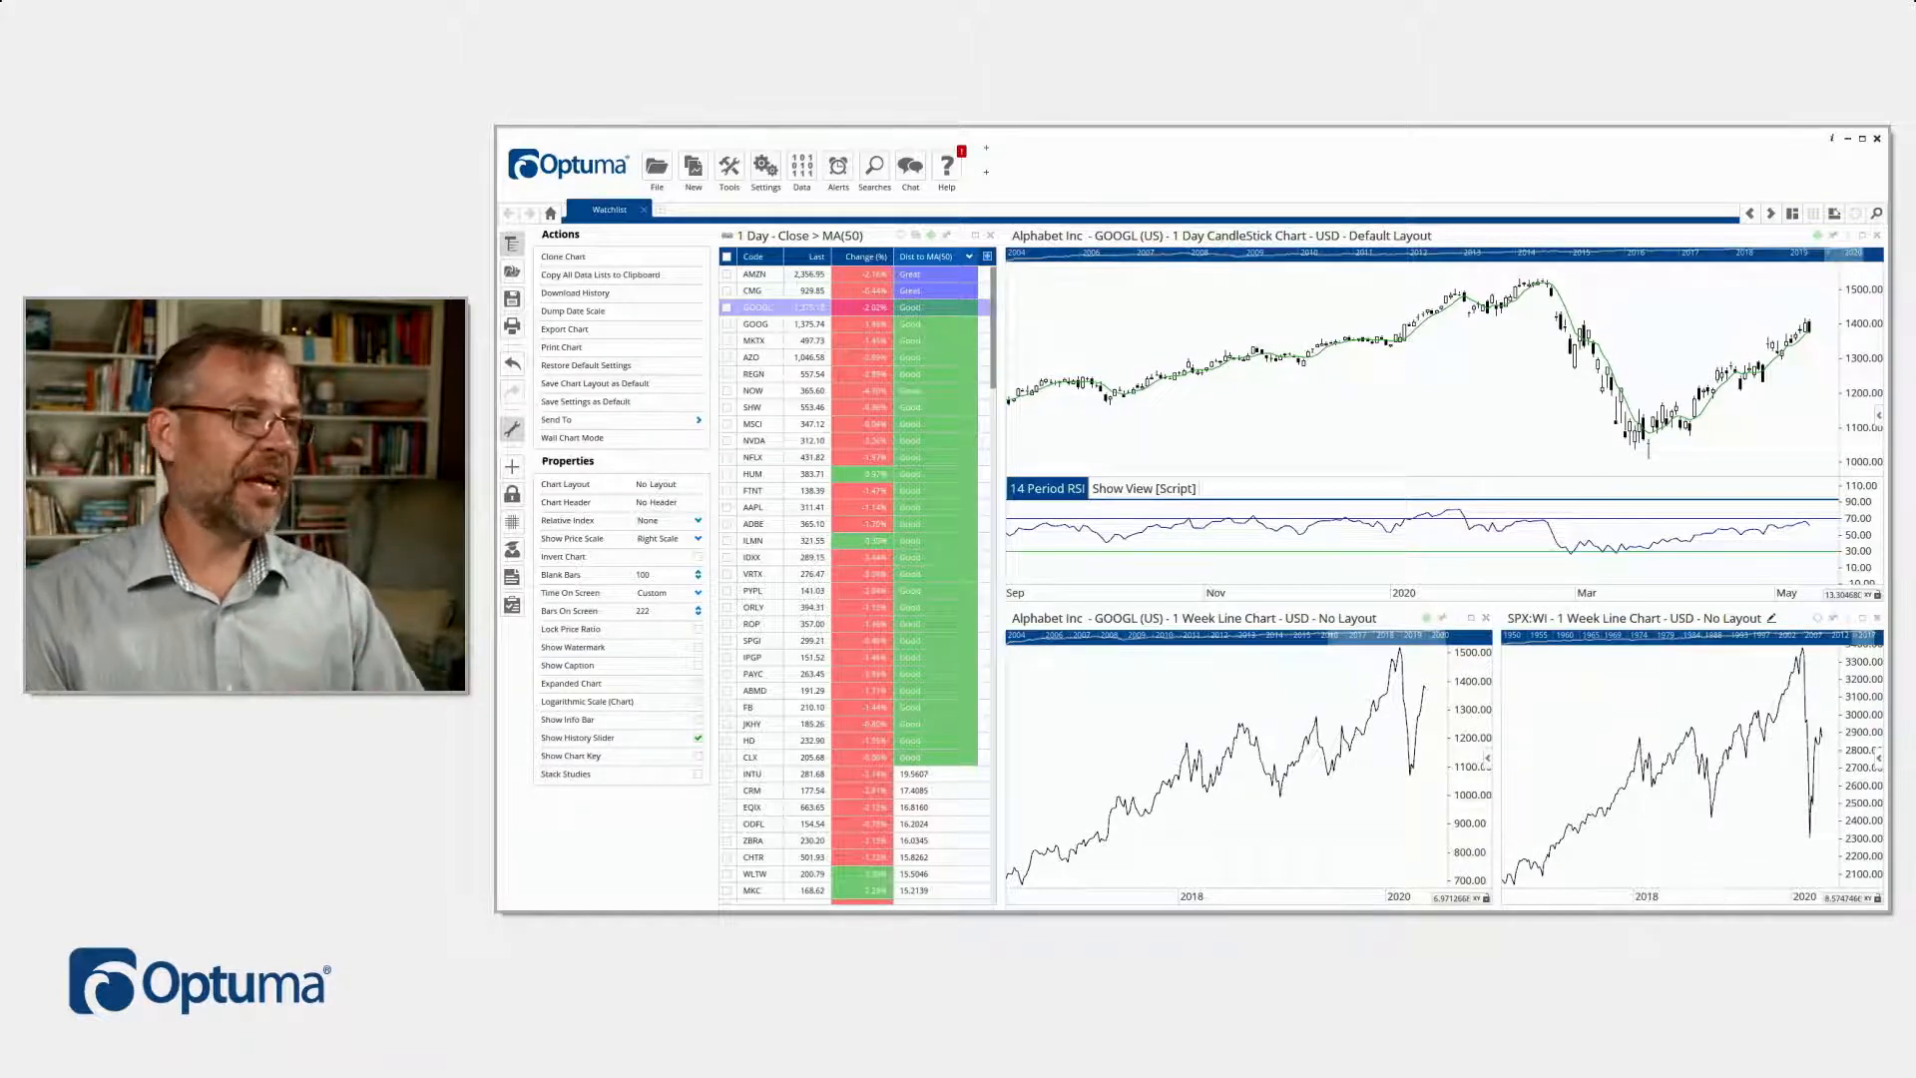
click(757, 440)
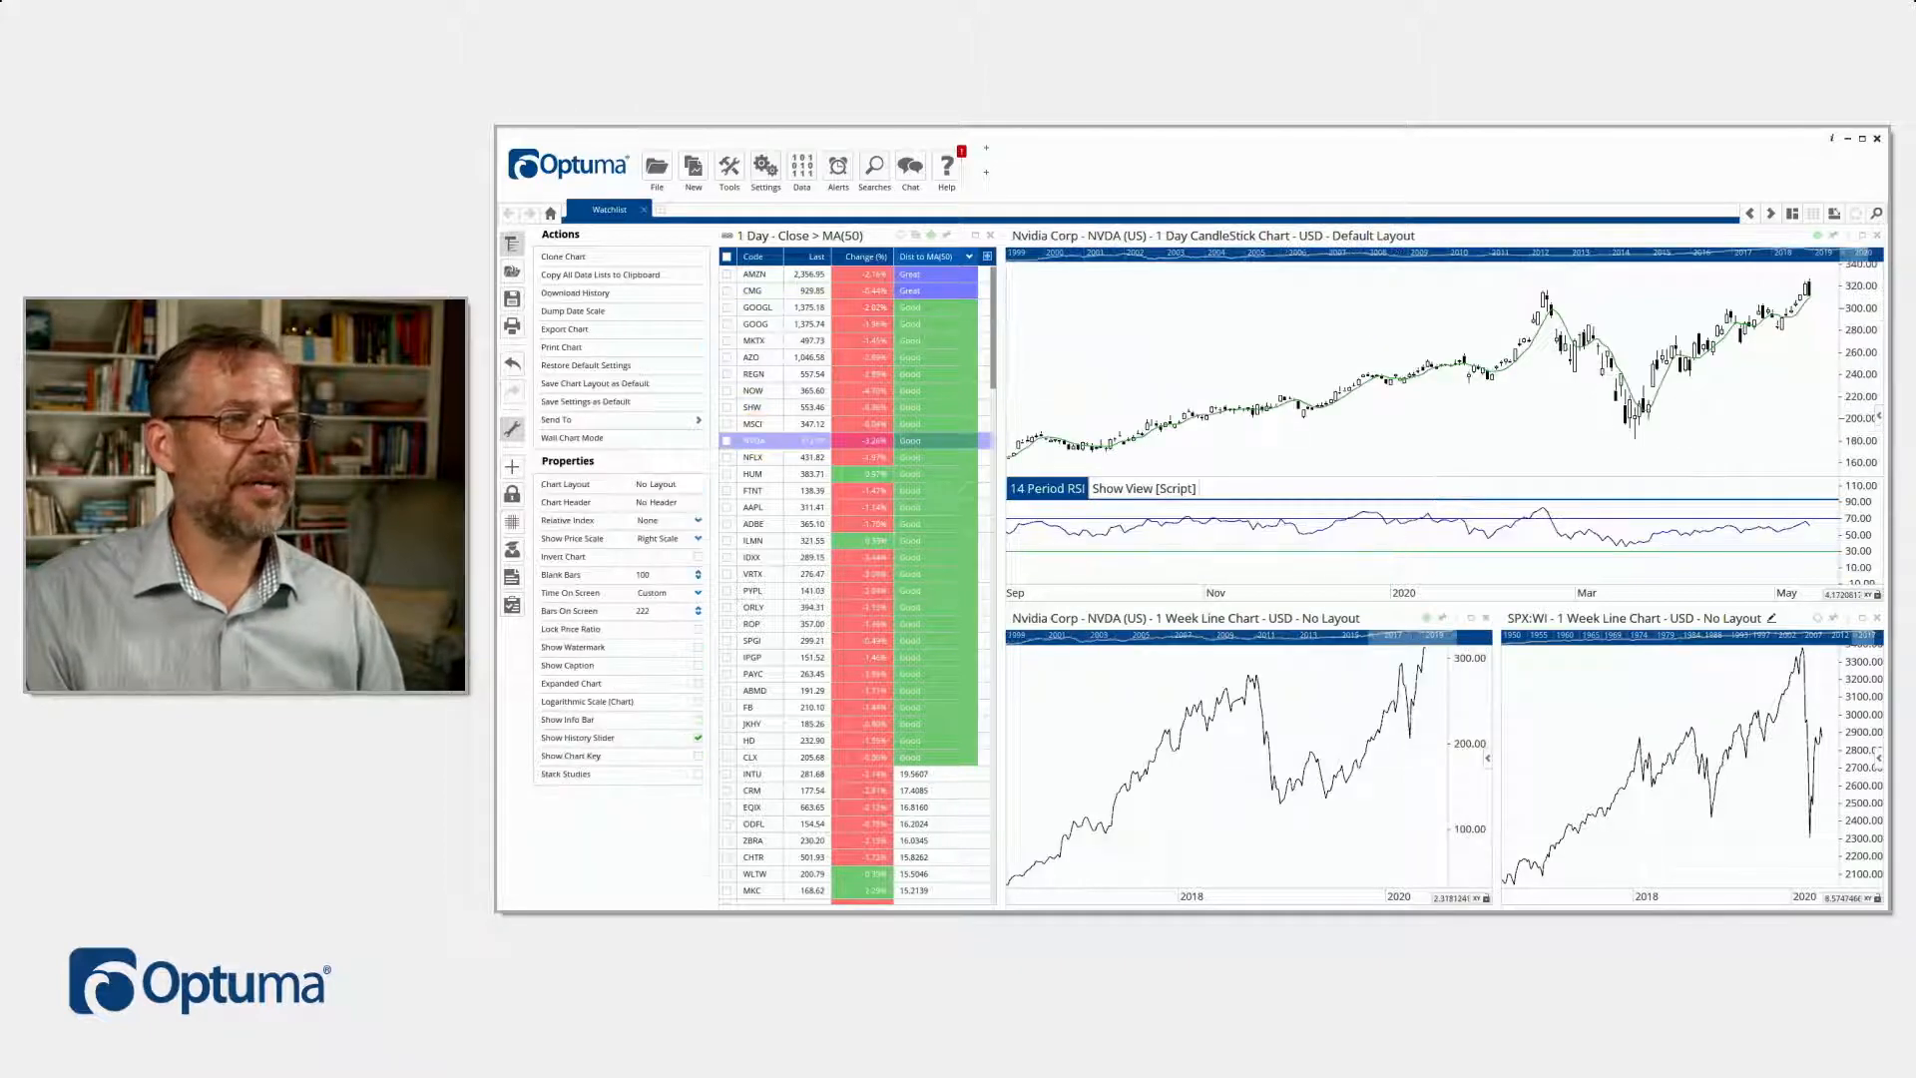
click(755, 458)
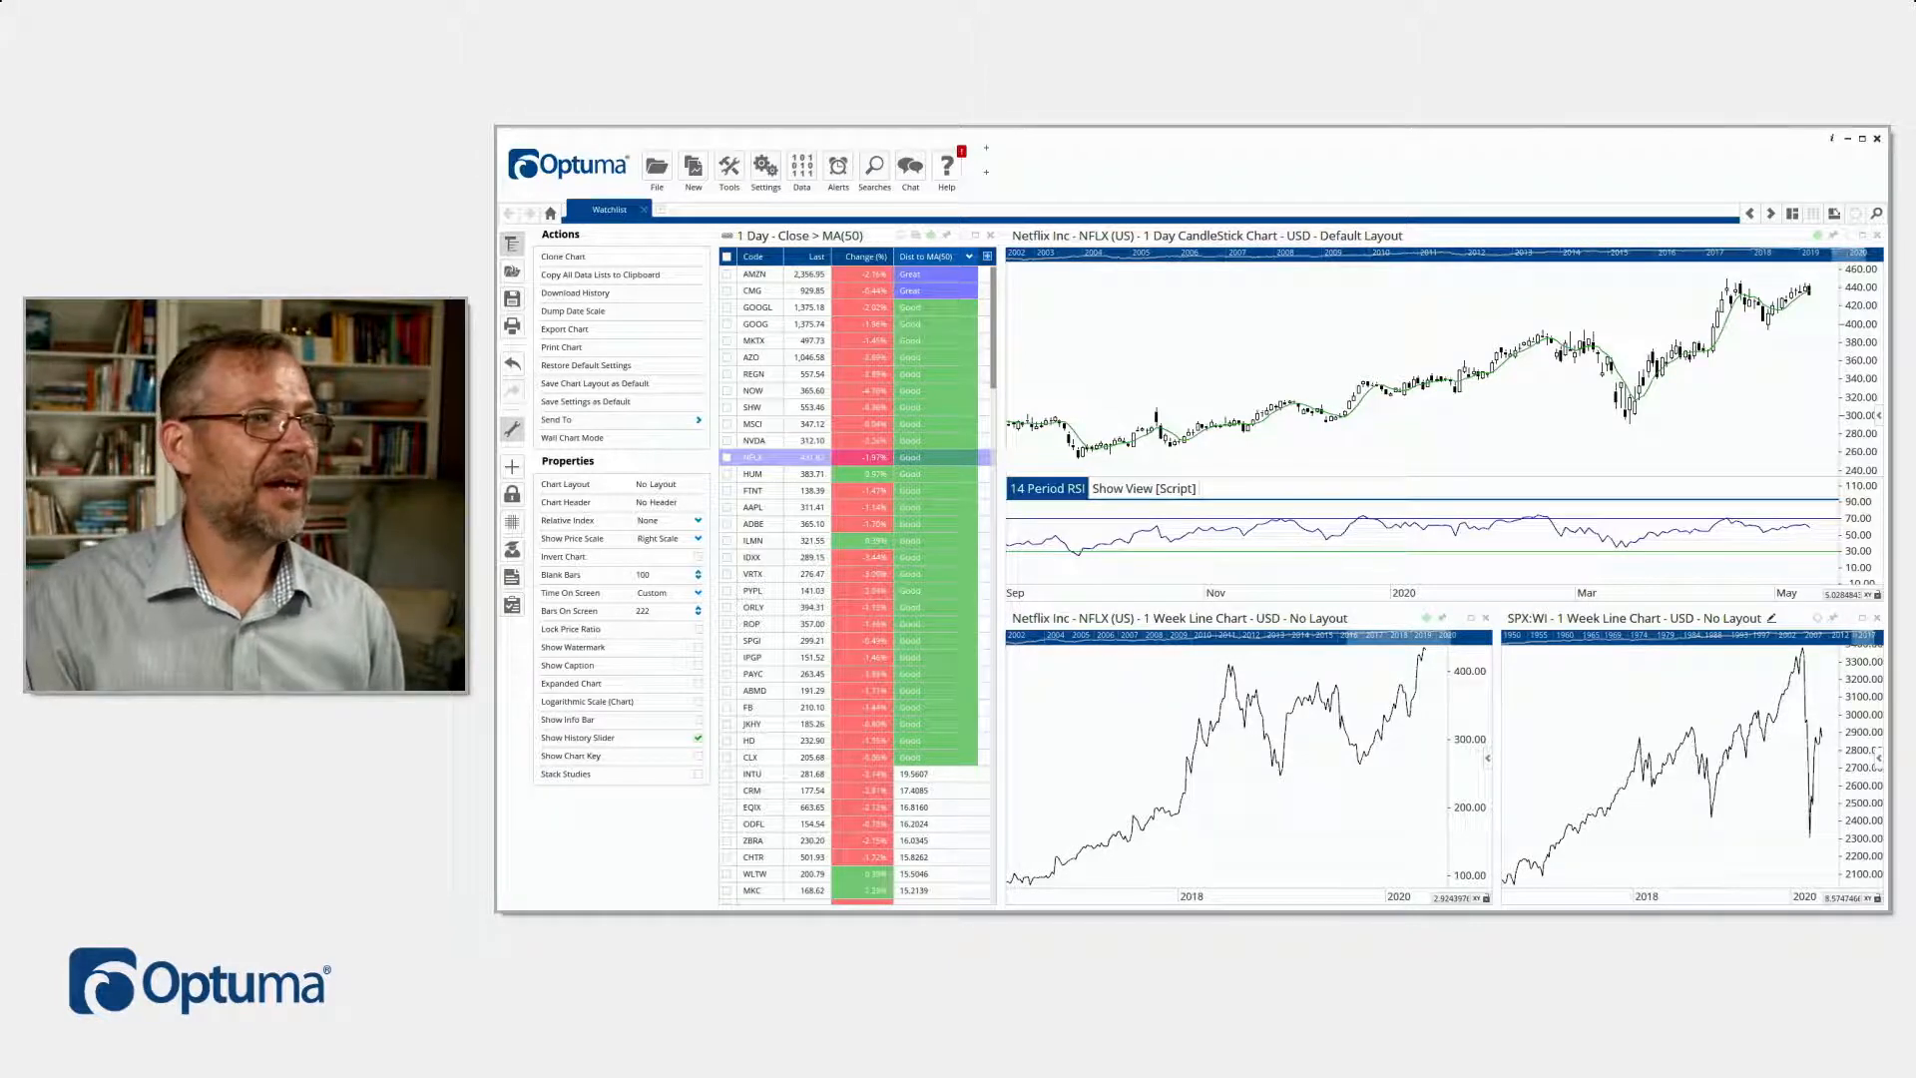
click(754, 457)
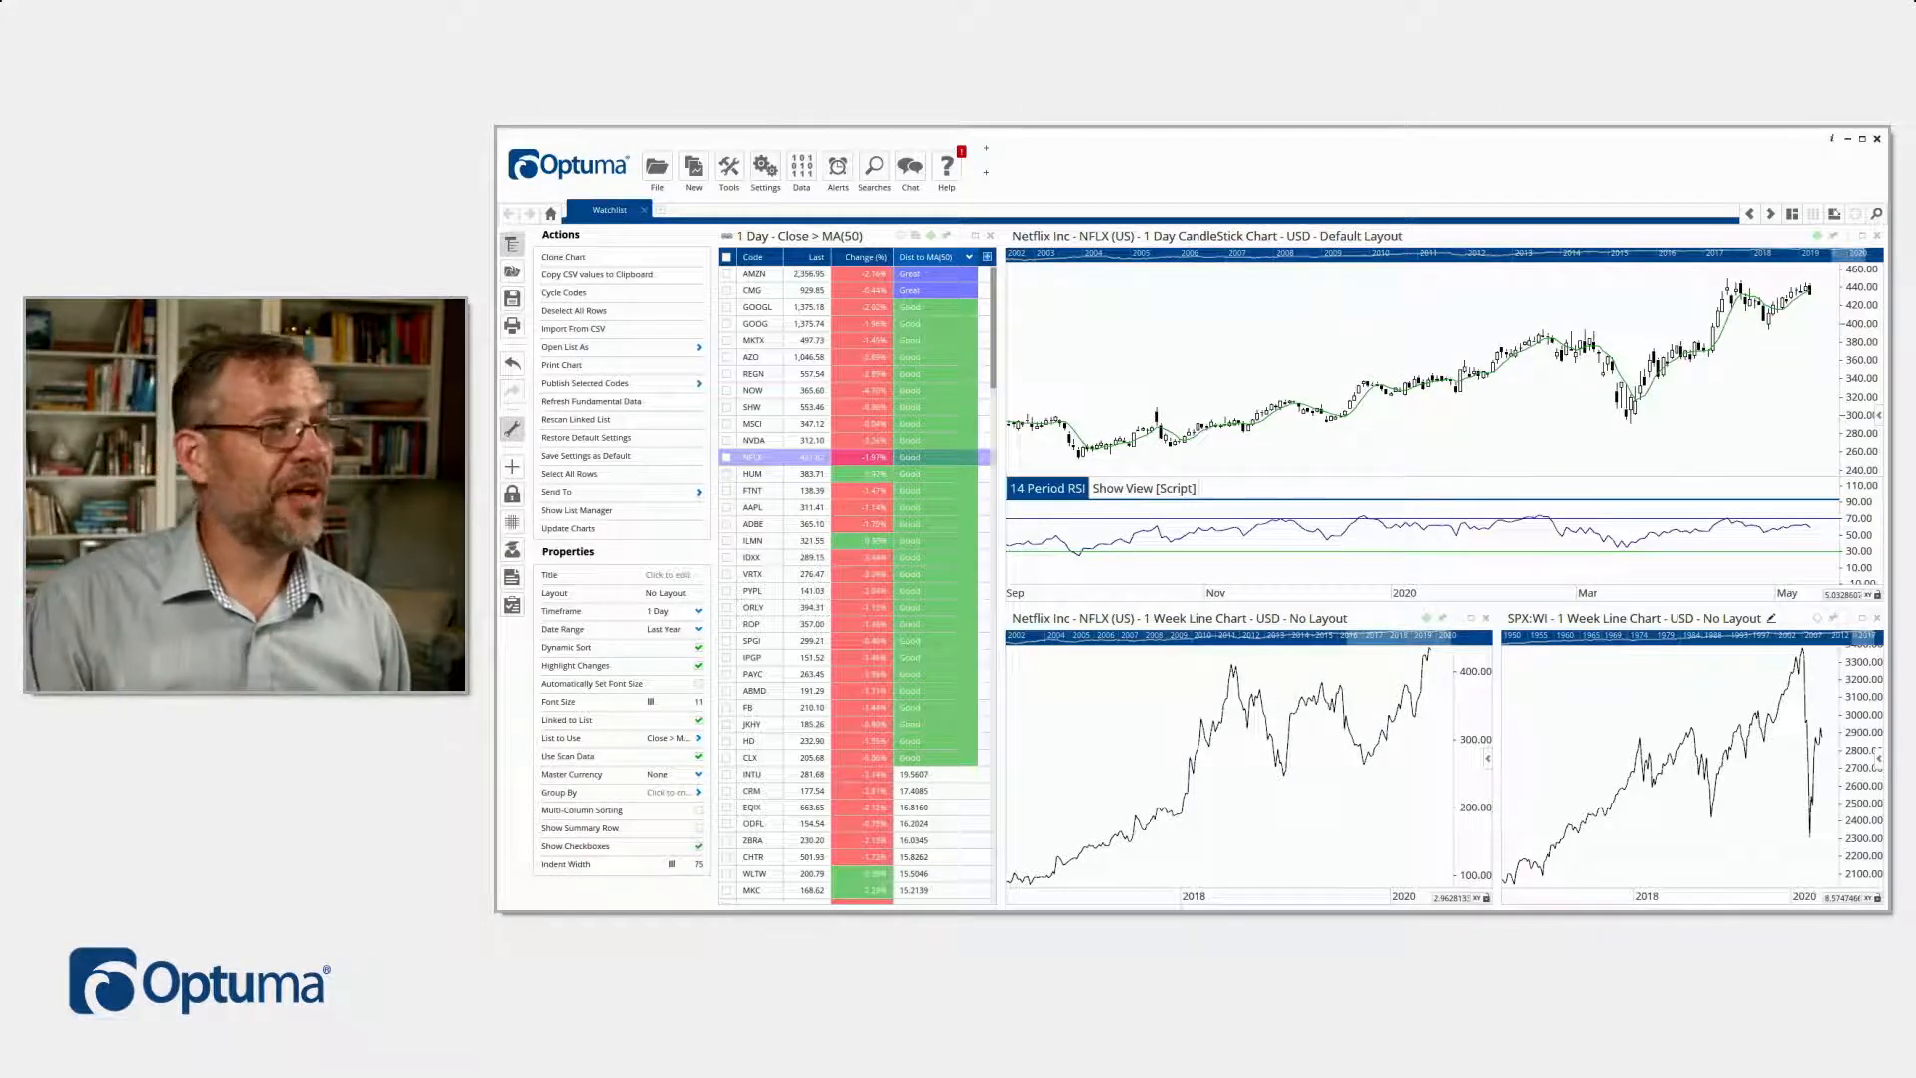
Select and tick all watch list rows labelled Good, from GOOGL through CLX
click(759, 305)
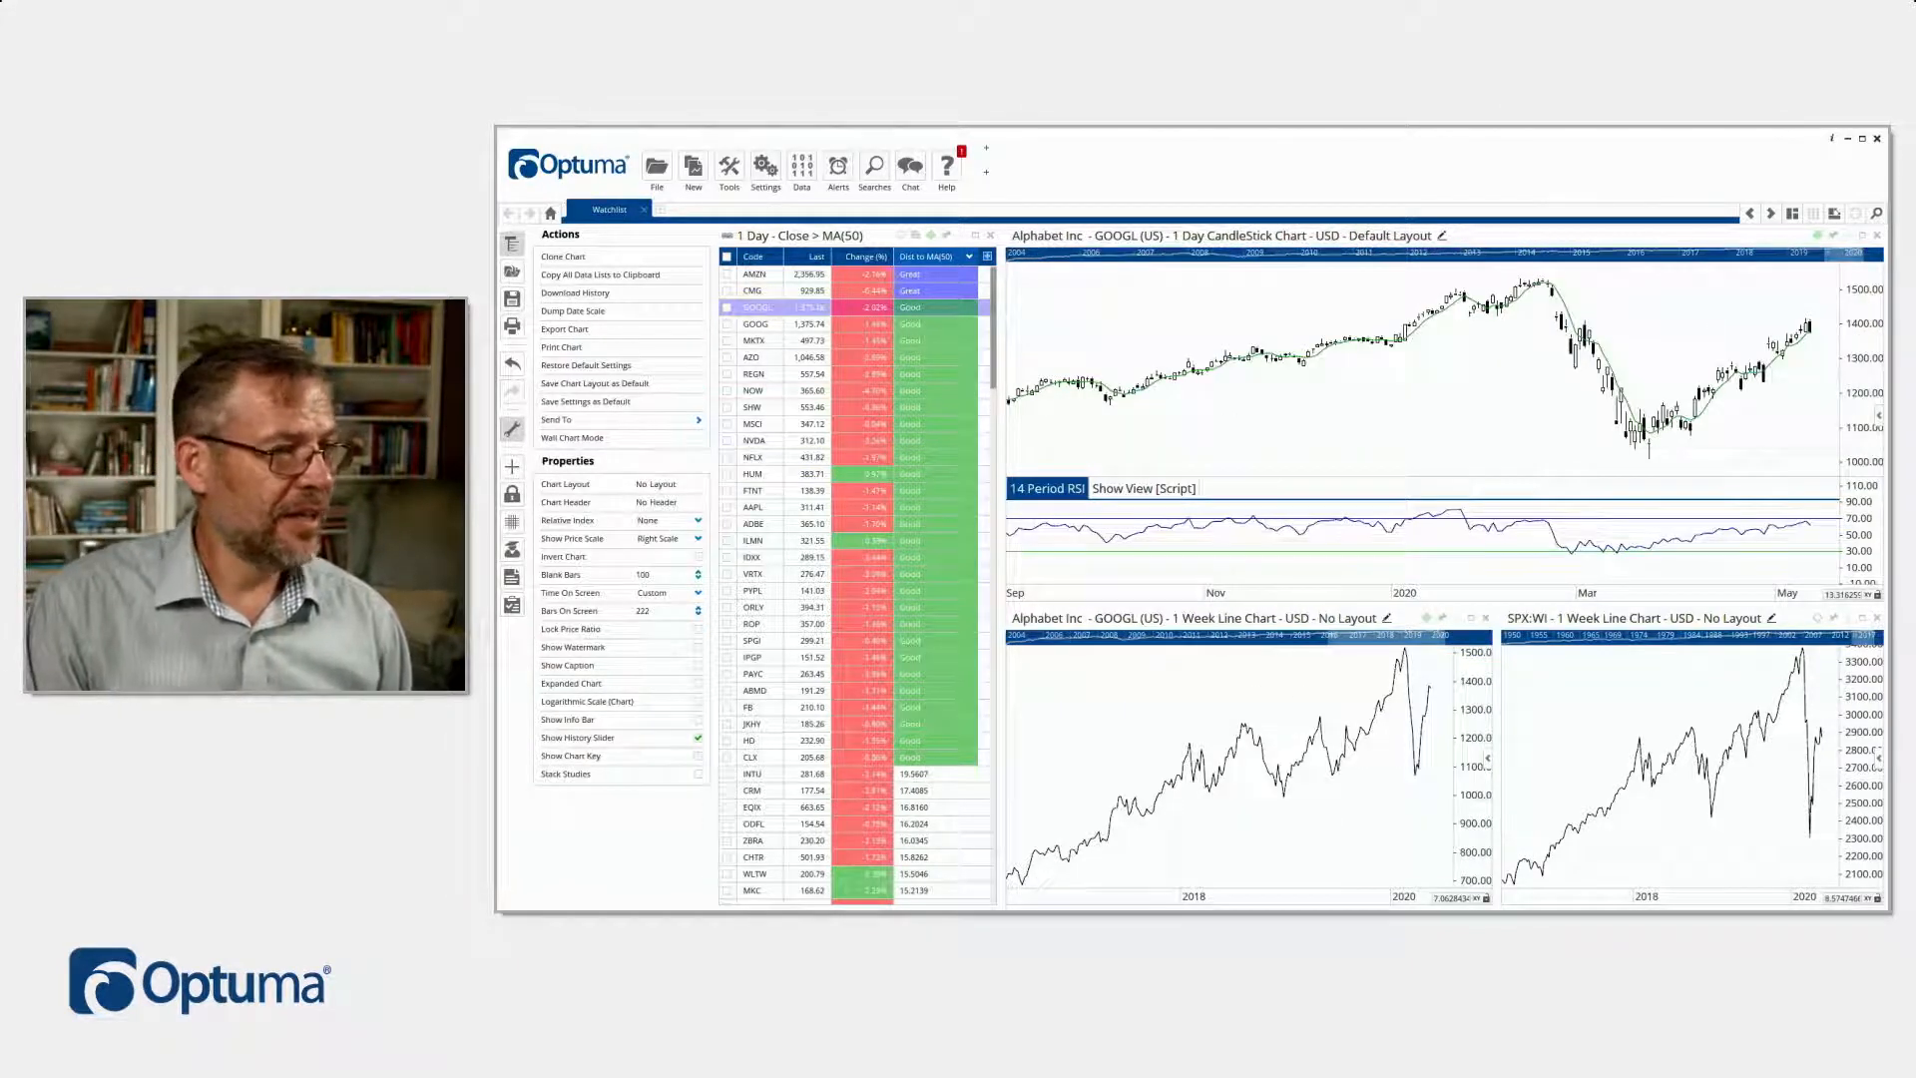
click(754, 760)
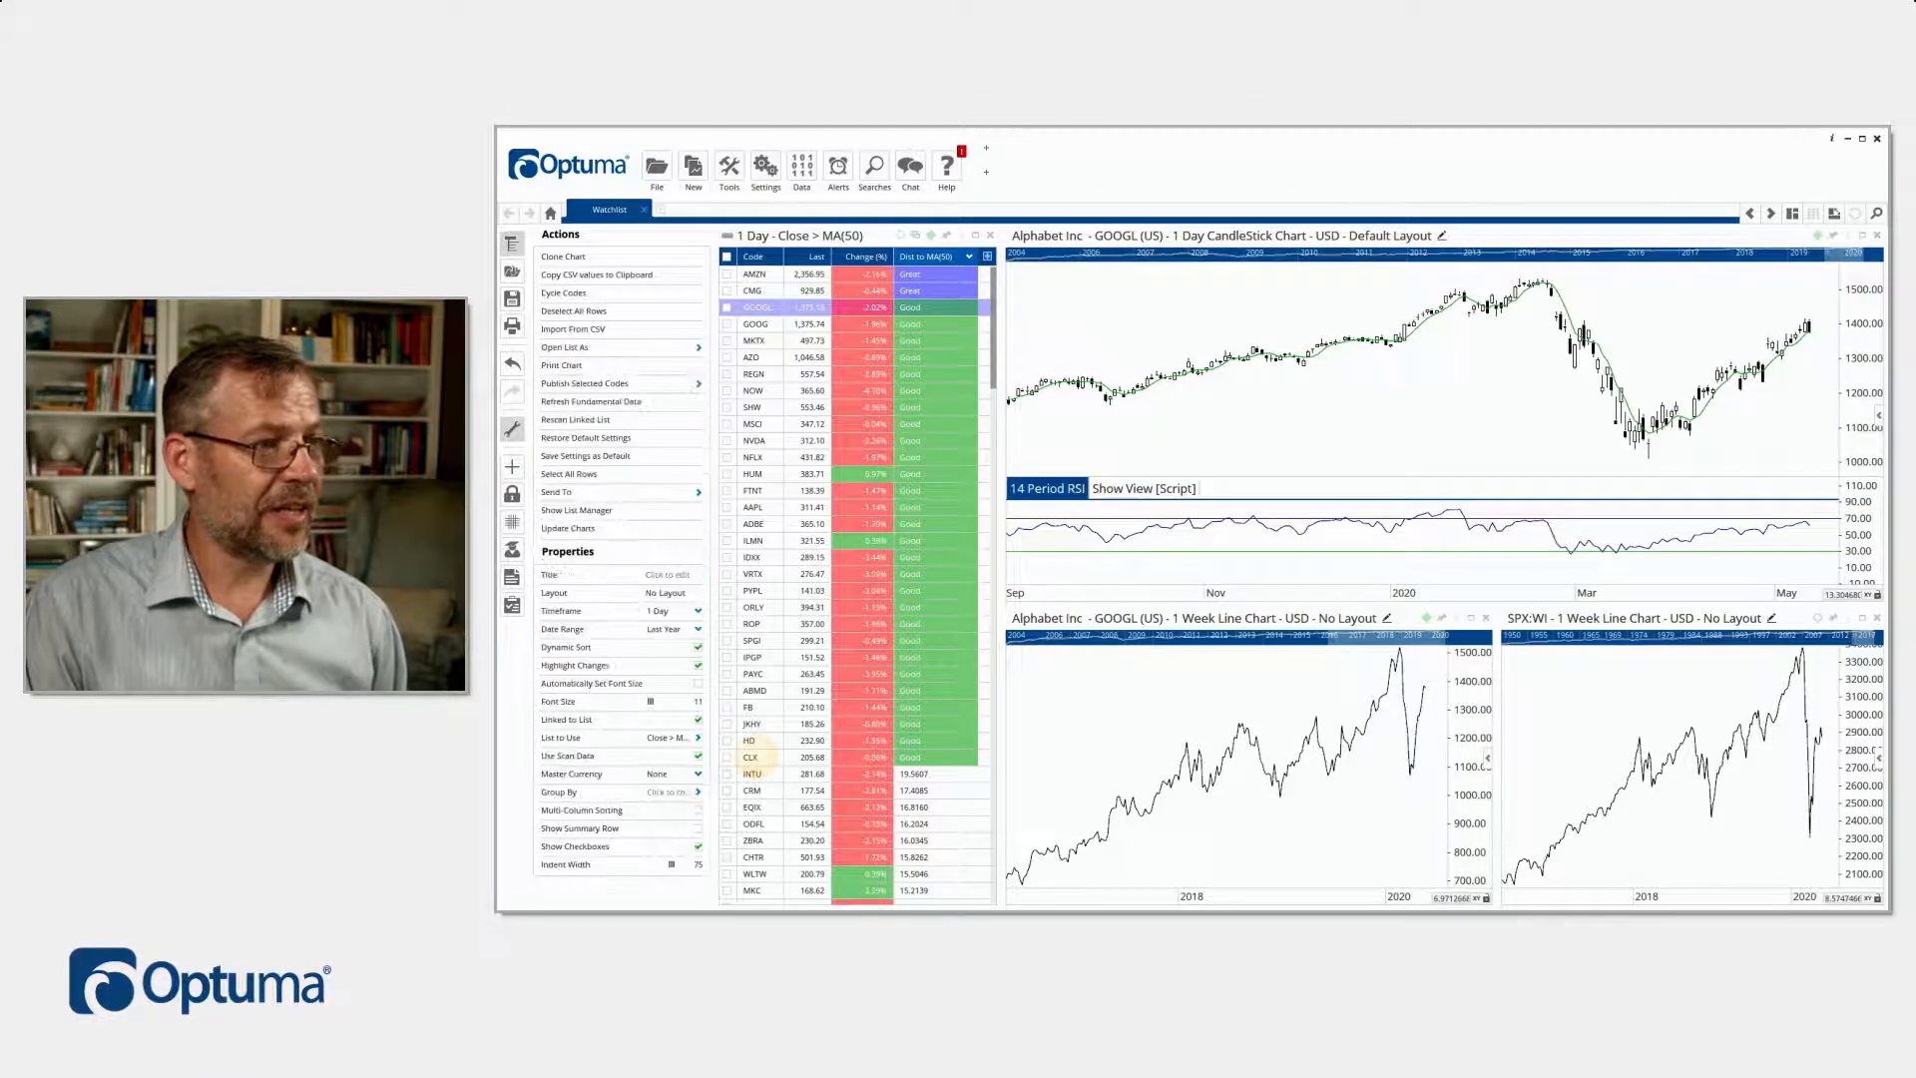
shift+click(754, 758)
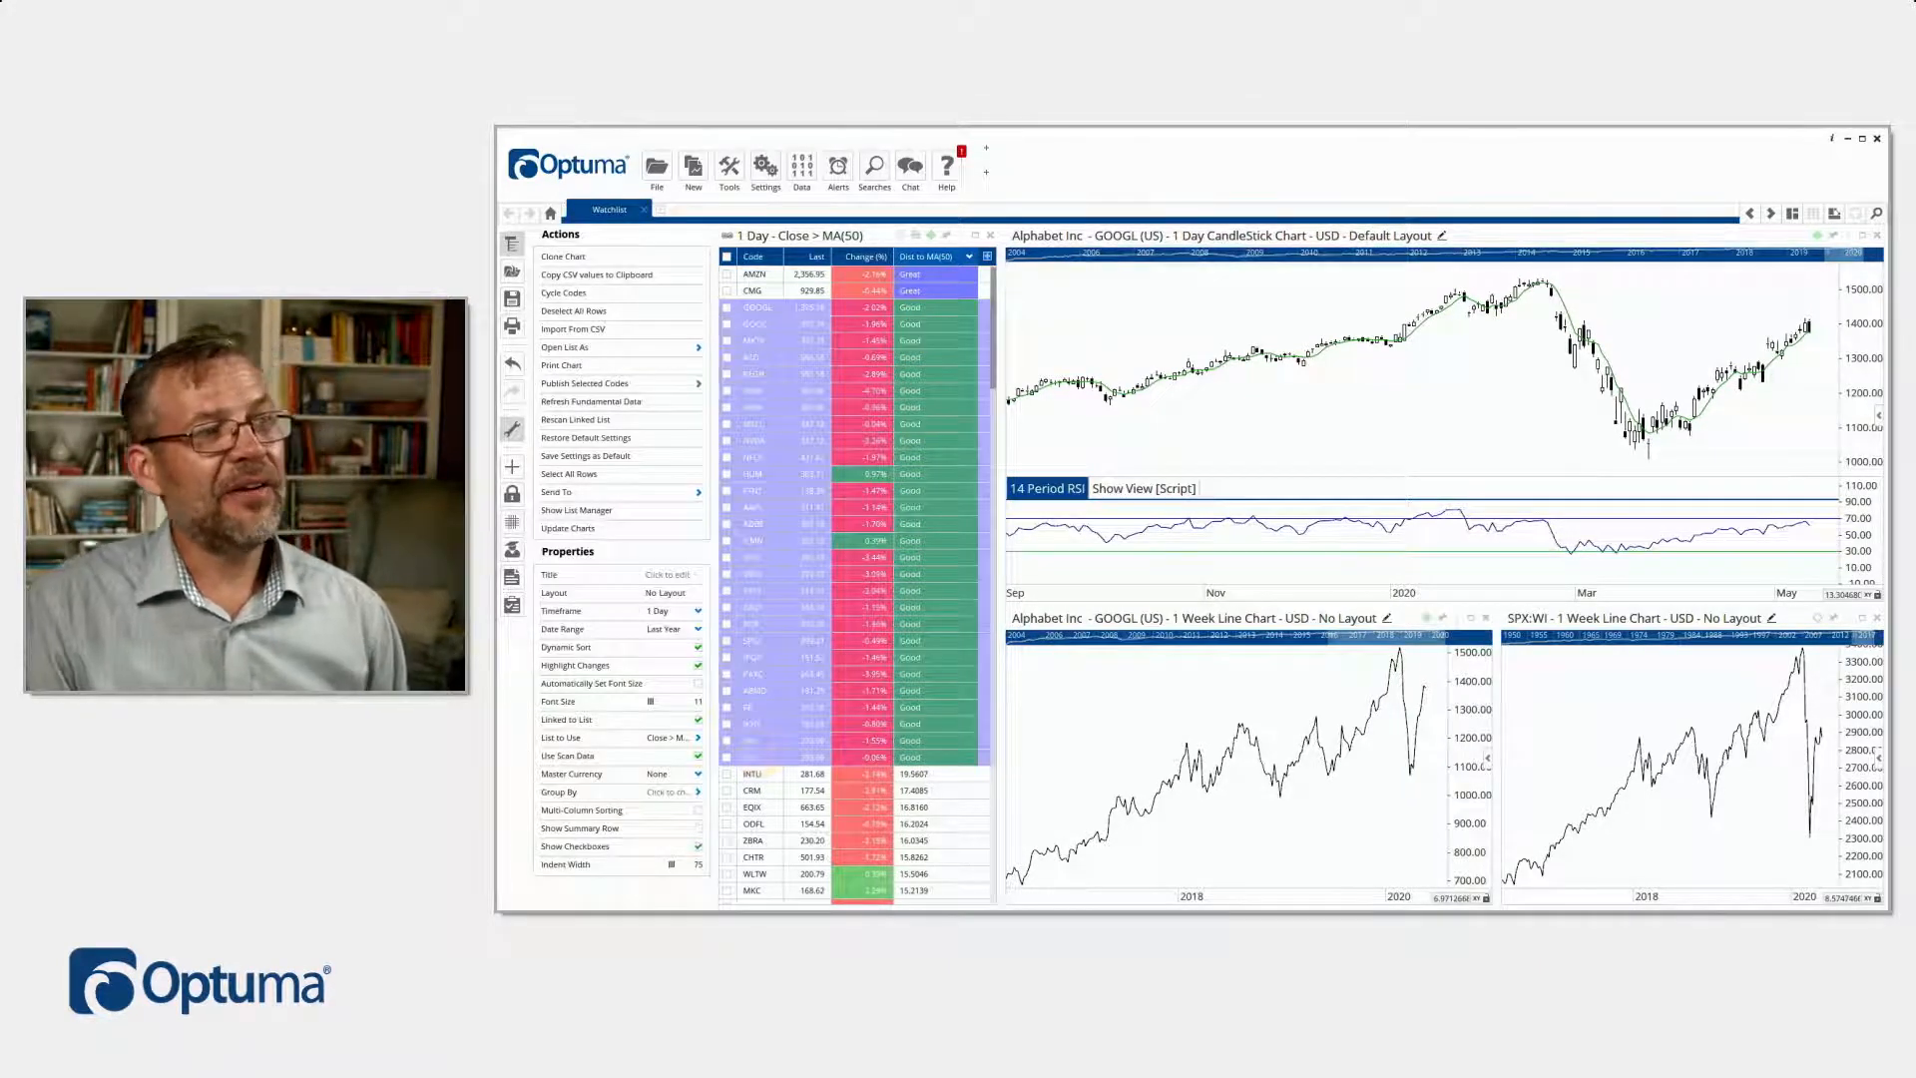
drag(758, 698, 764, 690)
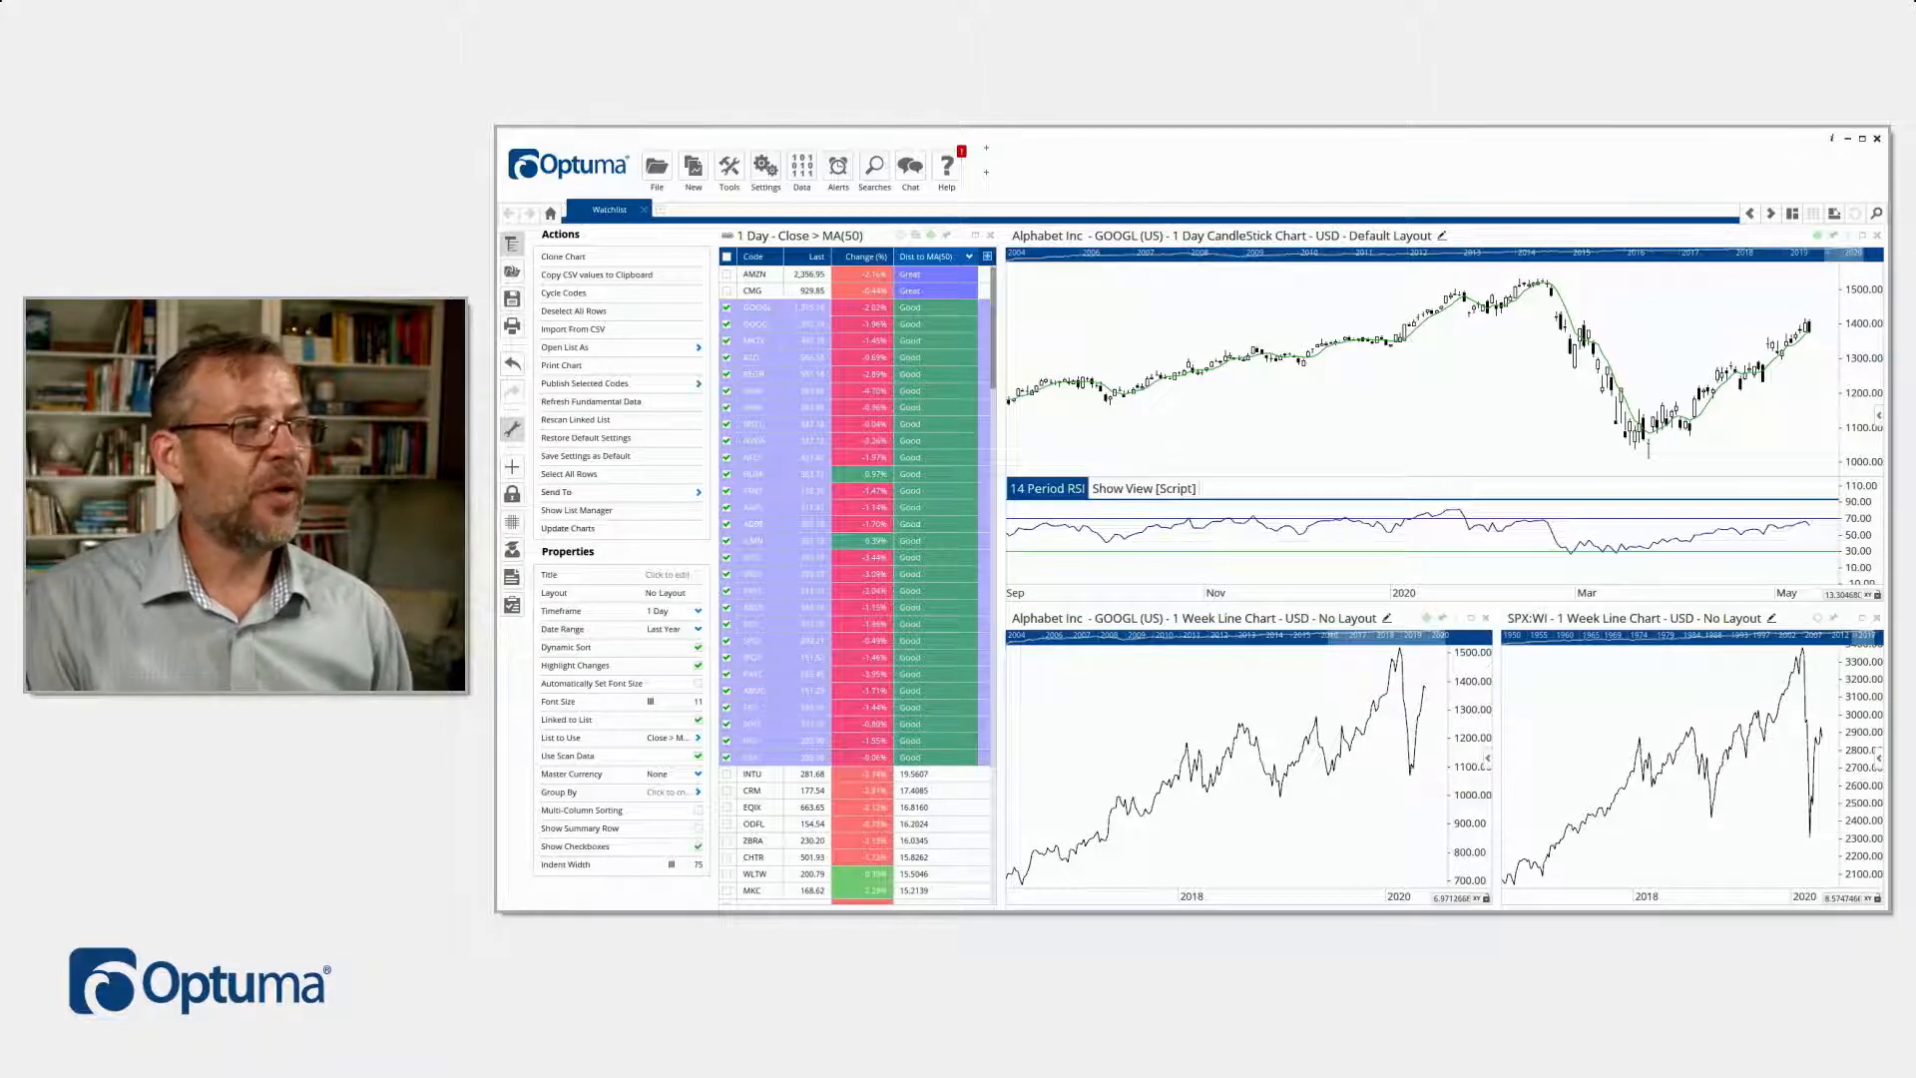
Open the ticked stocks as a Market Intelligence column chart and place it over the weekly GOOGL chart
click(620, 492)
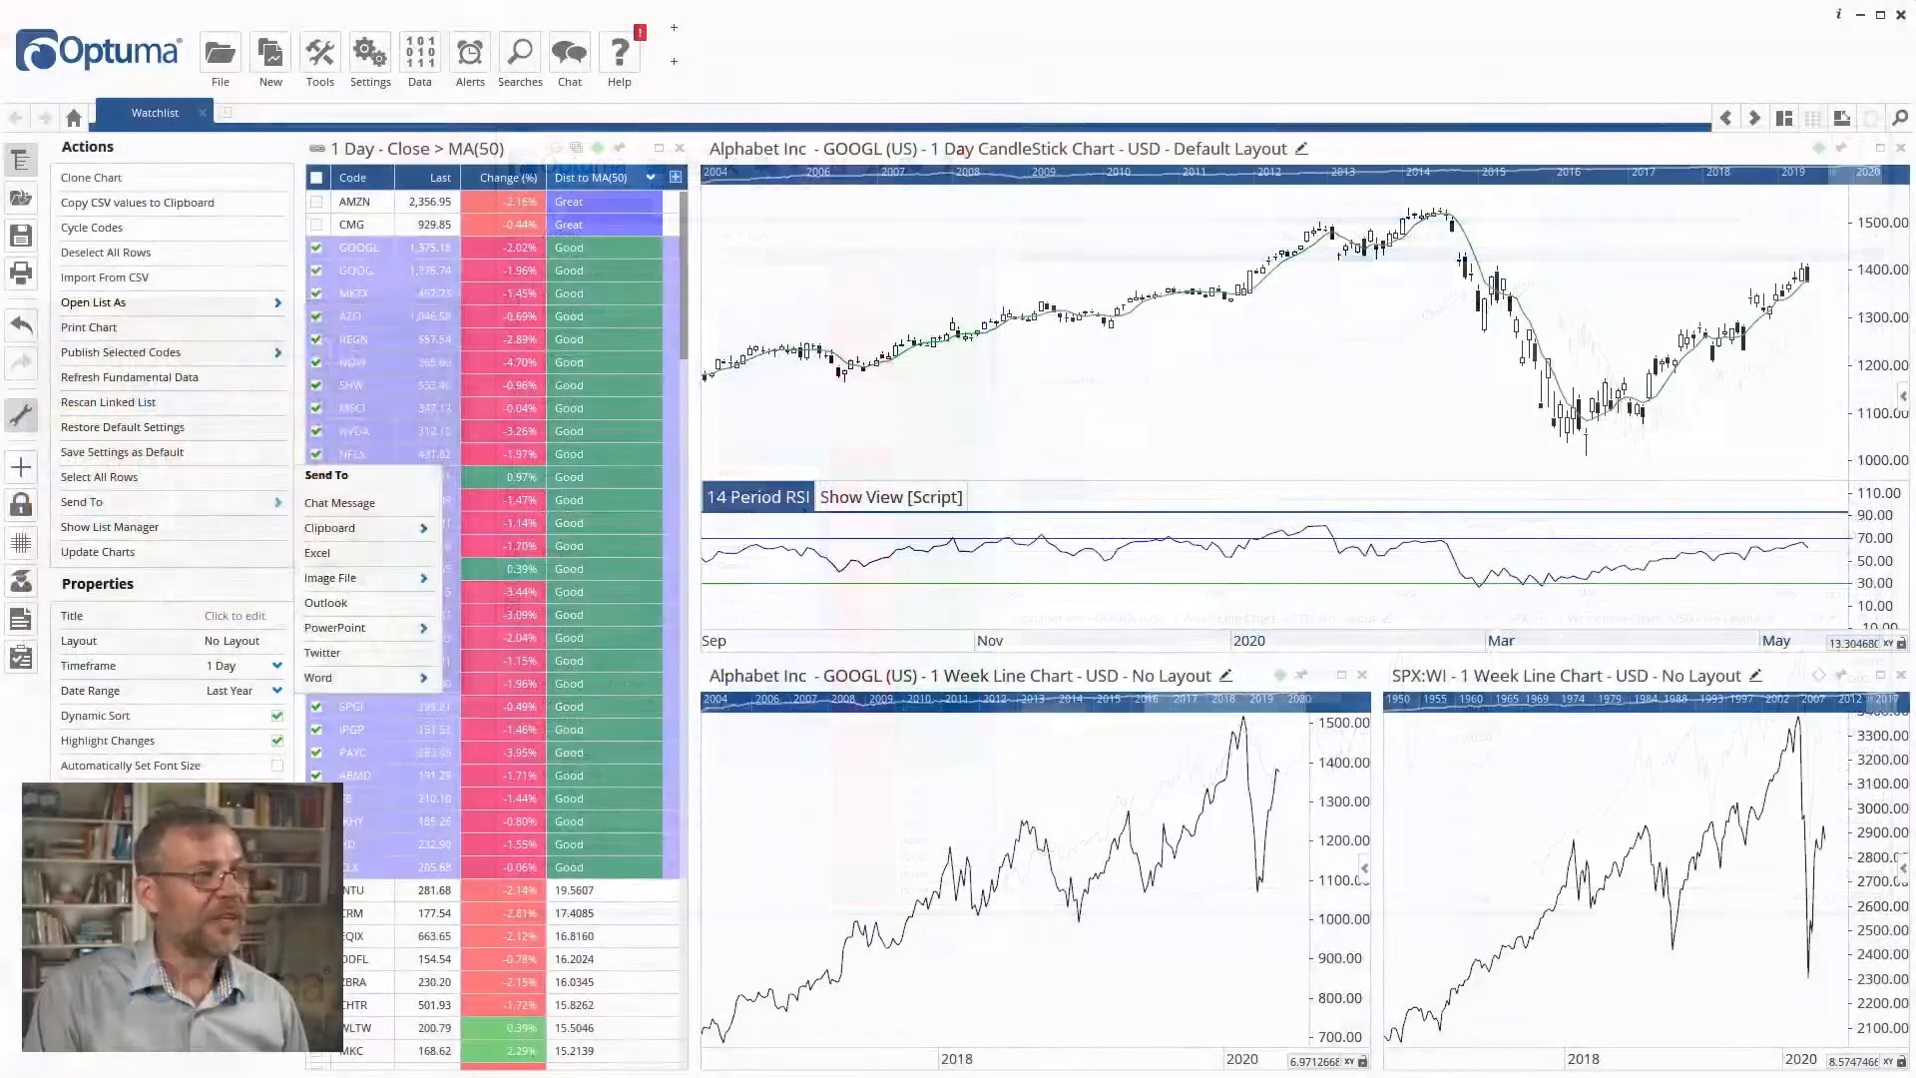
click(621, 347)
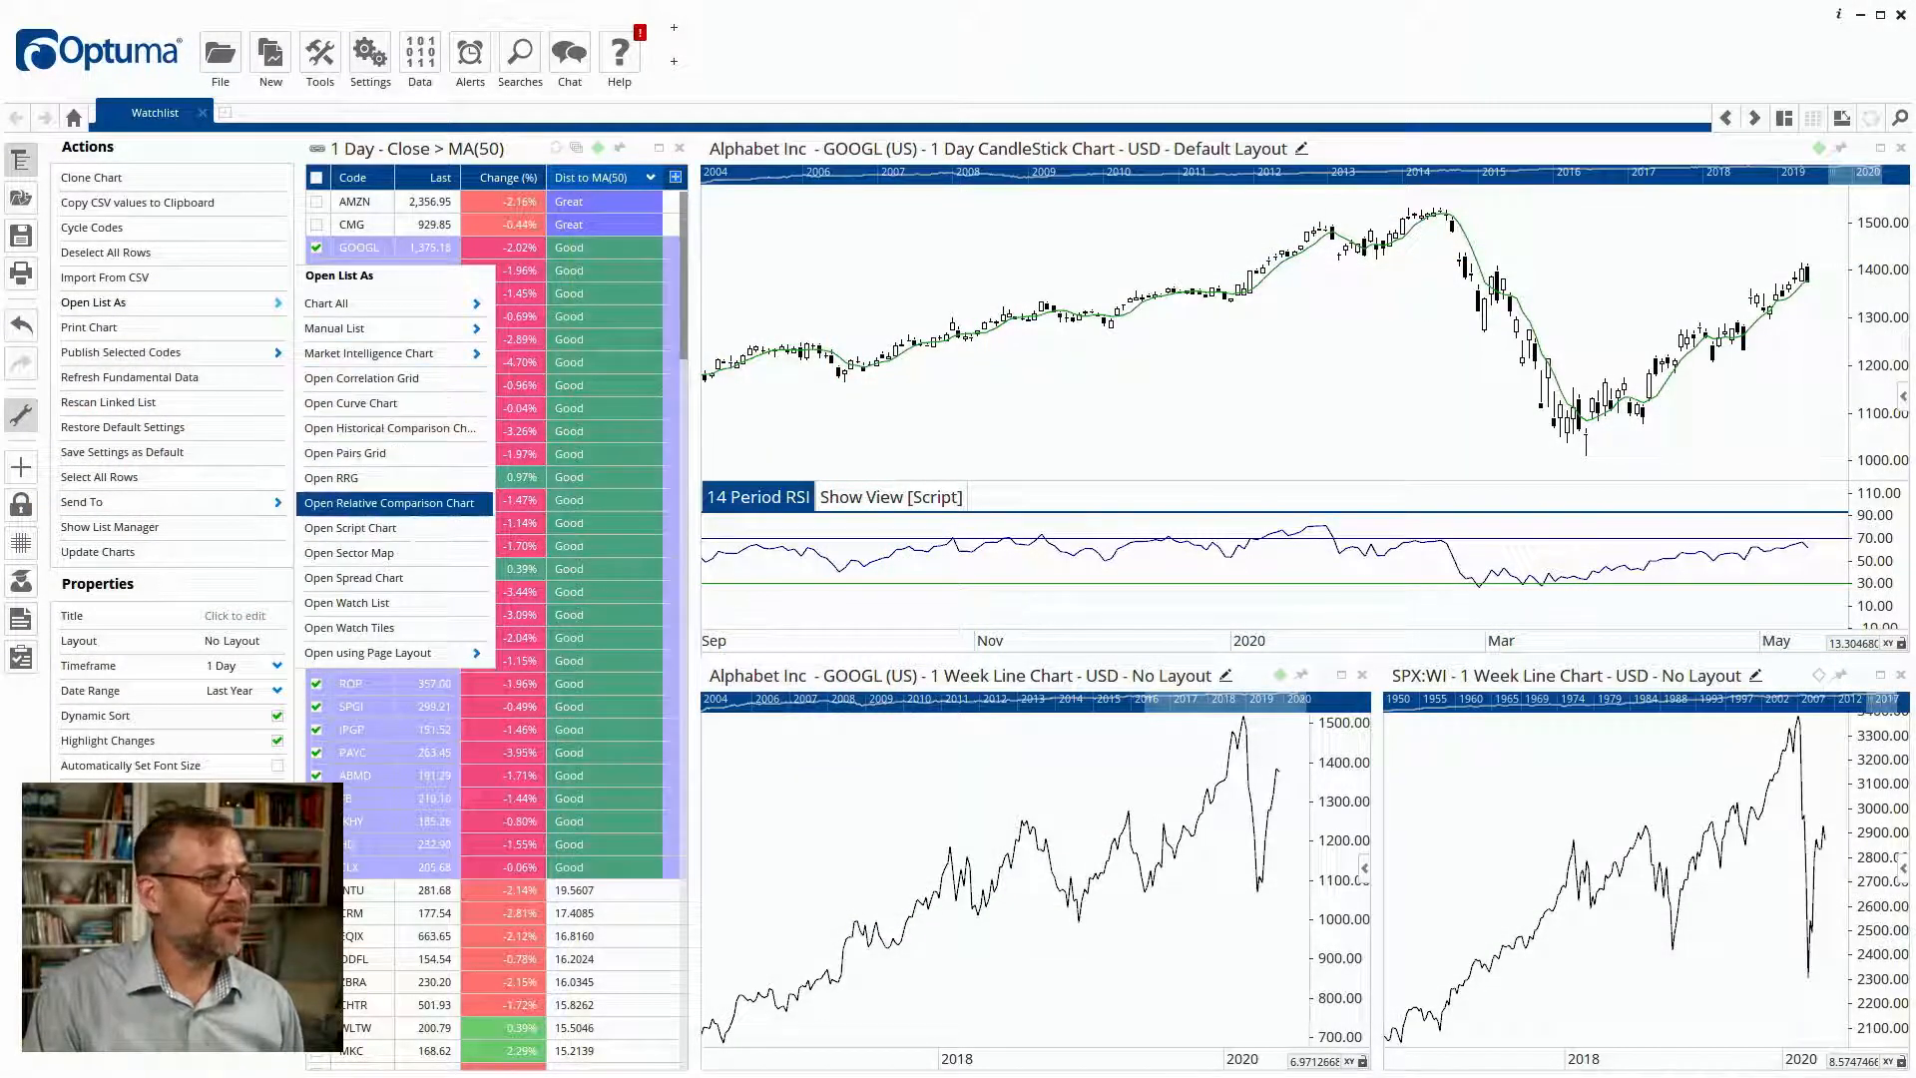
mouse_move(389, 653)
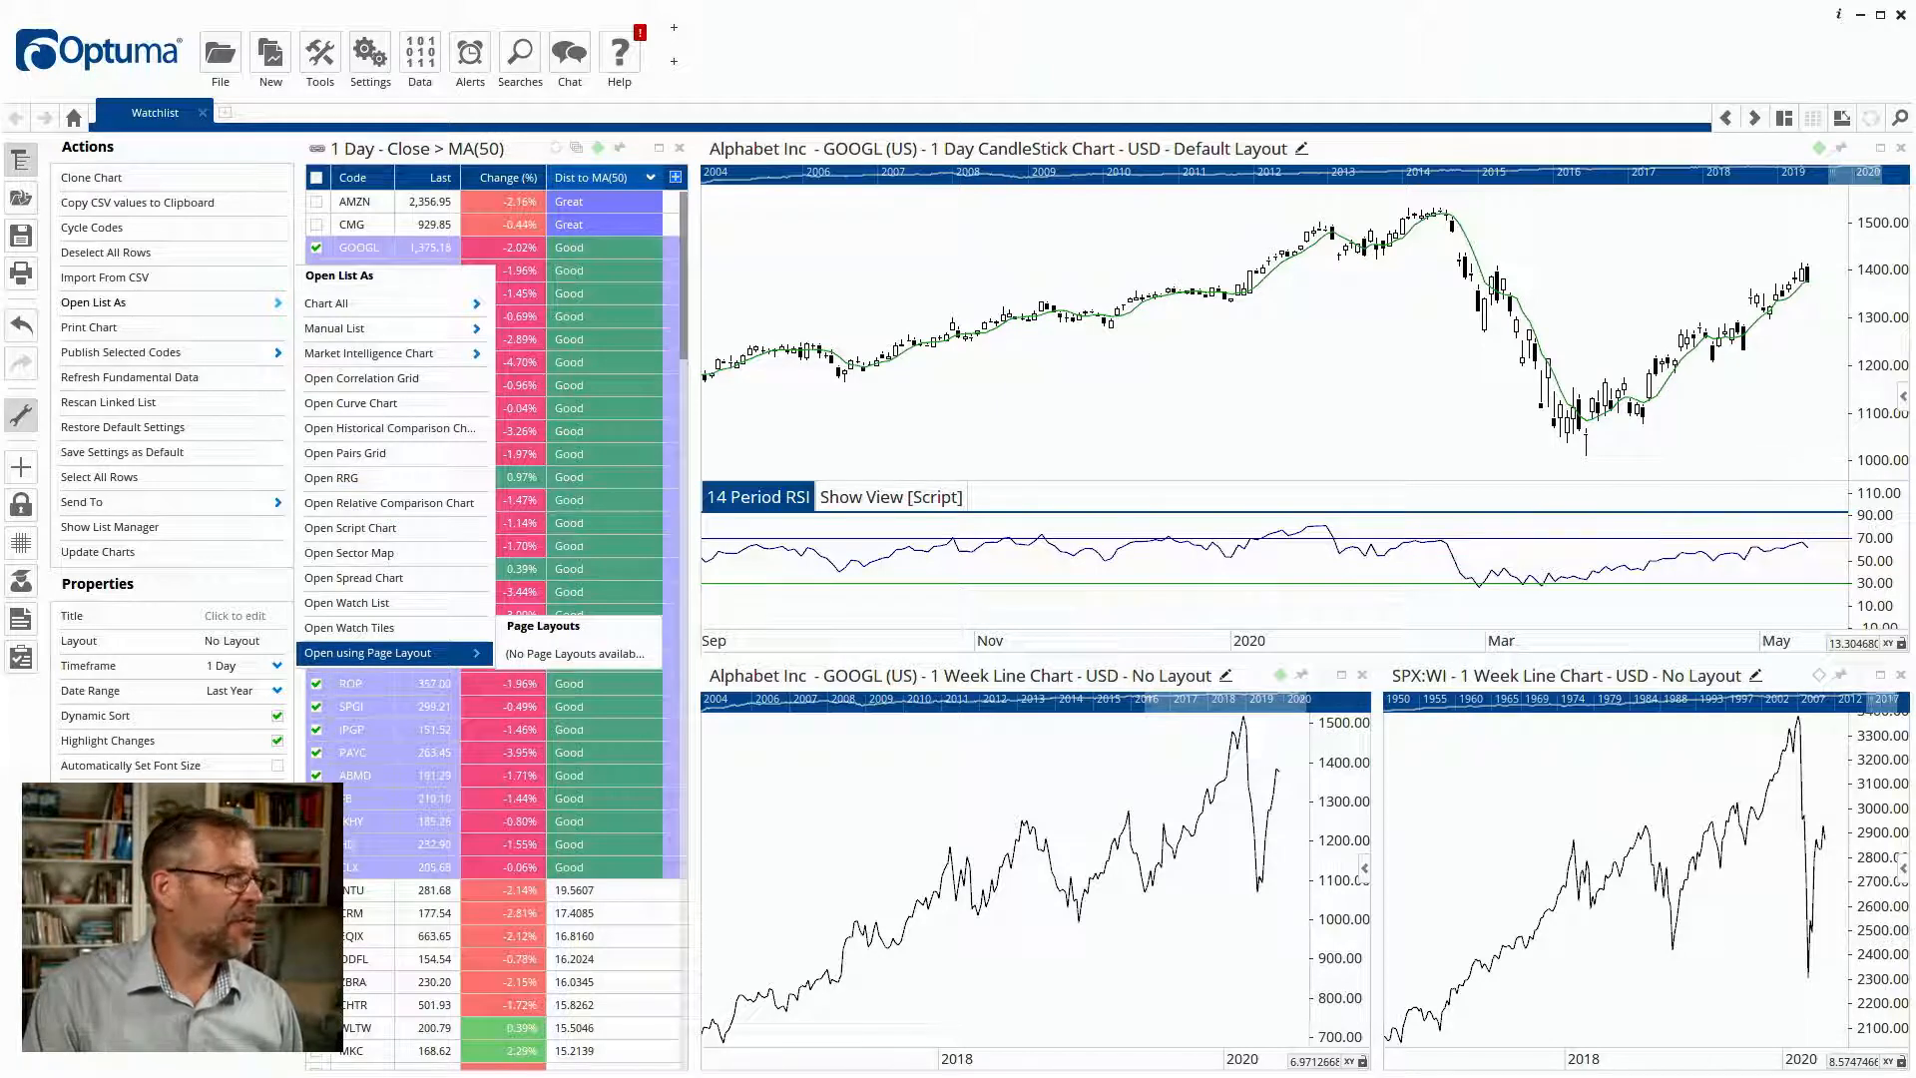
mouse_move(389, 353)
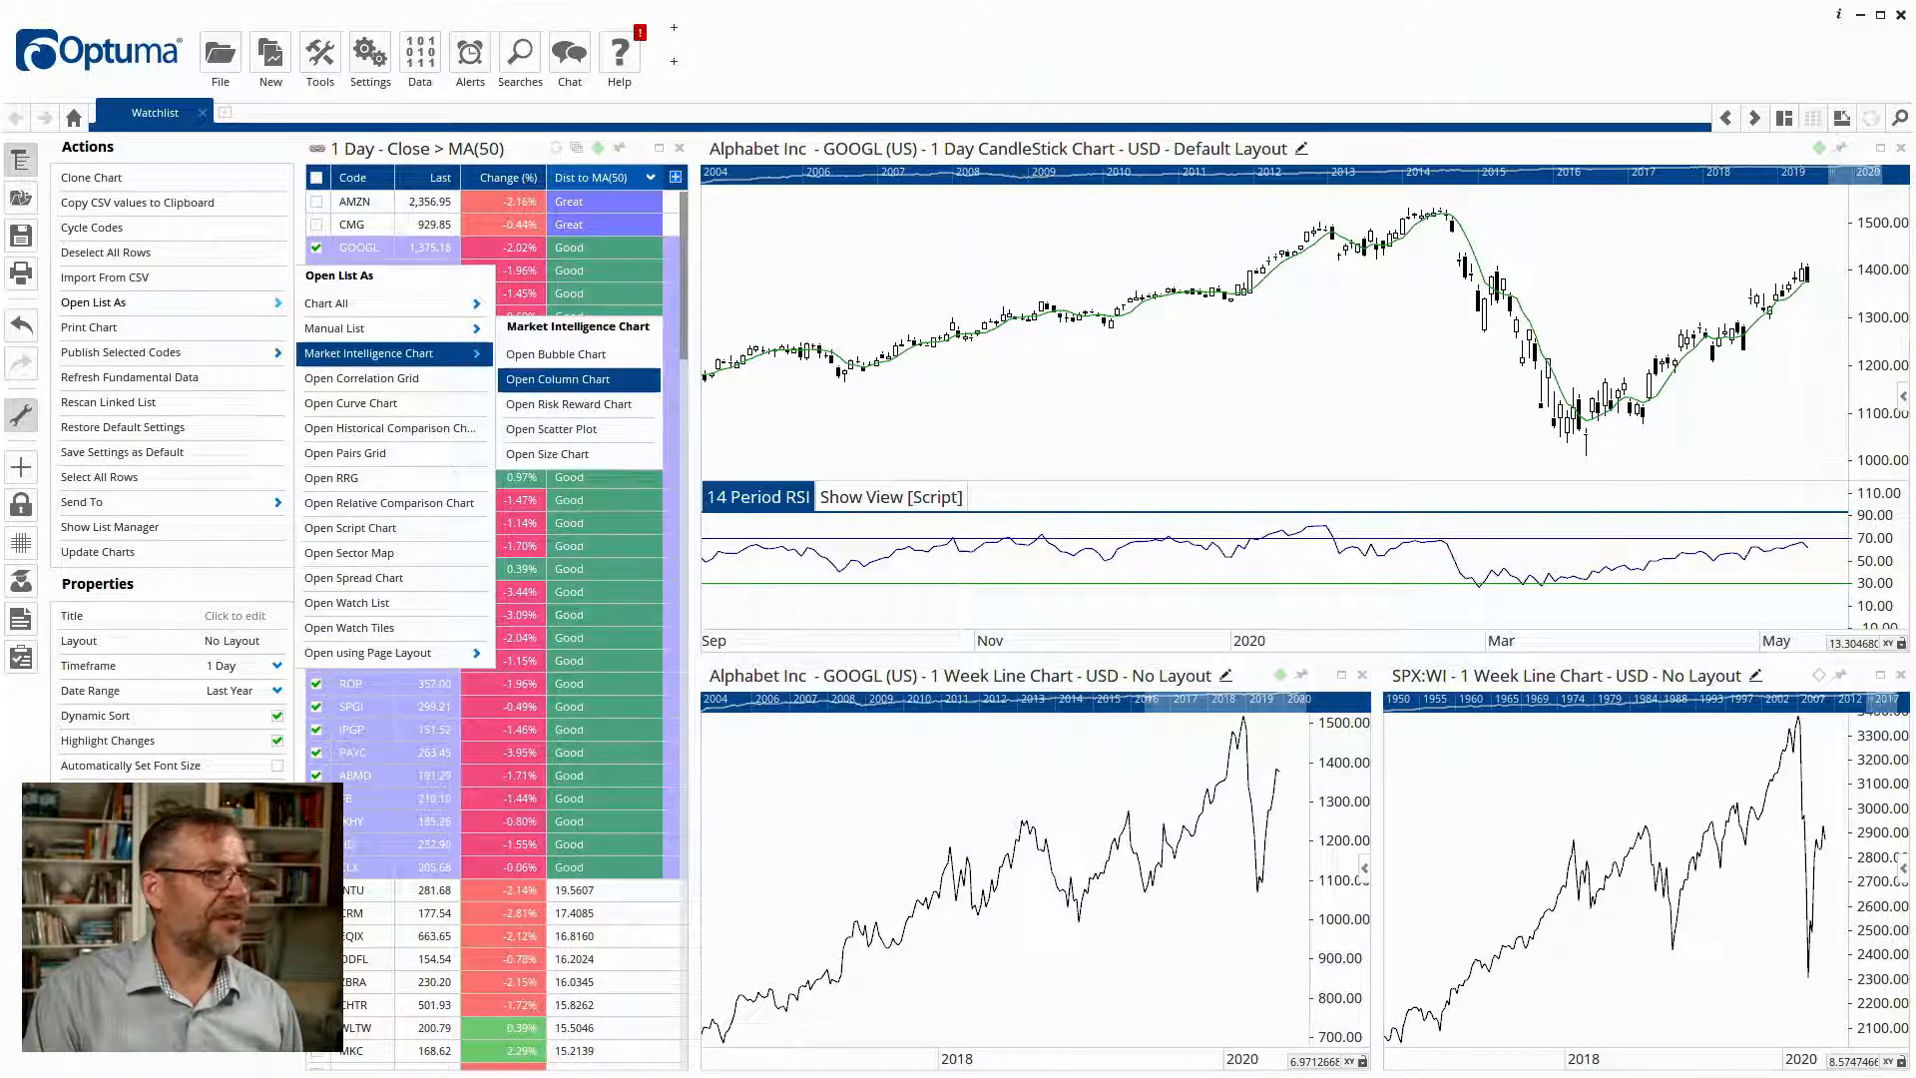
click(564, 379)
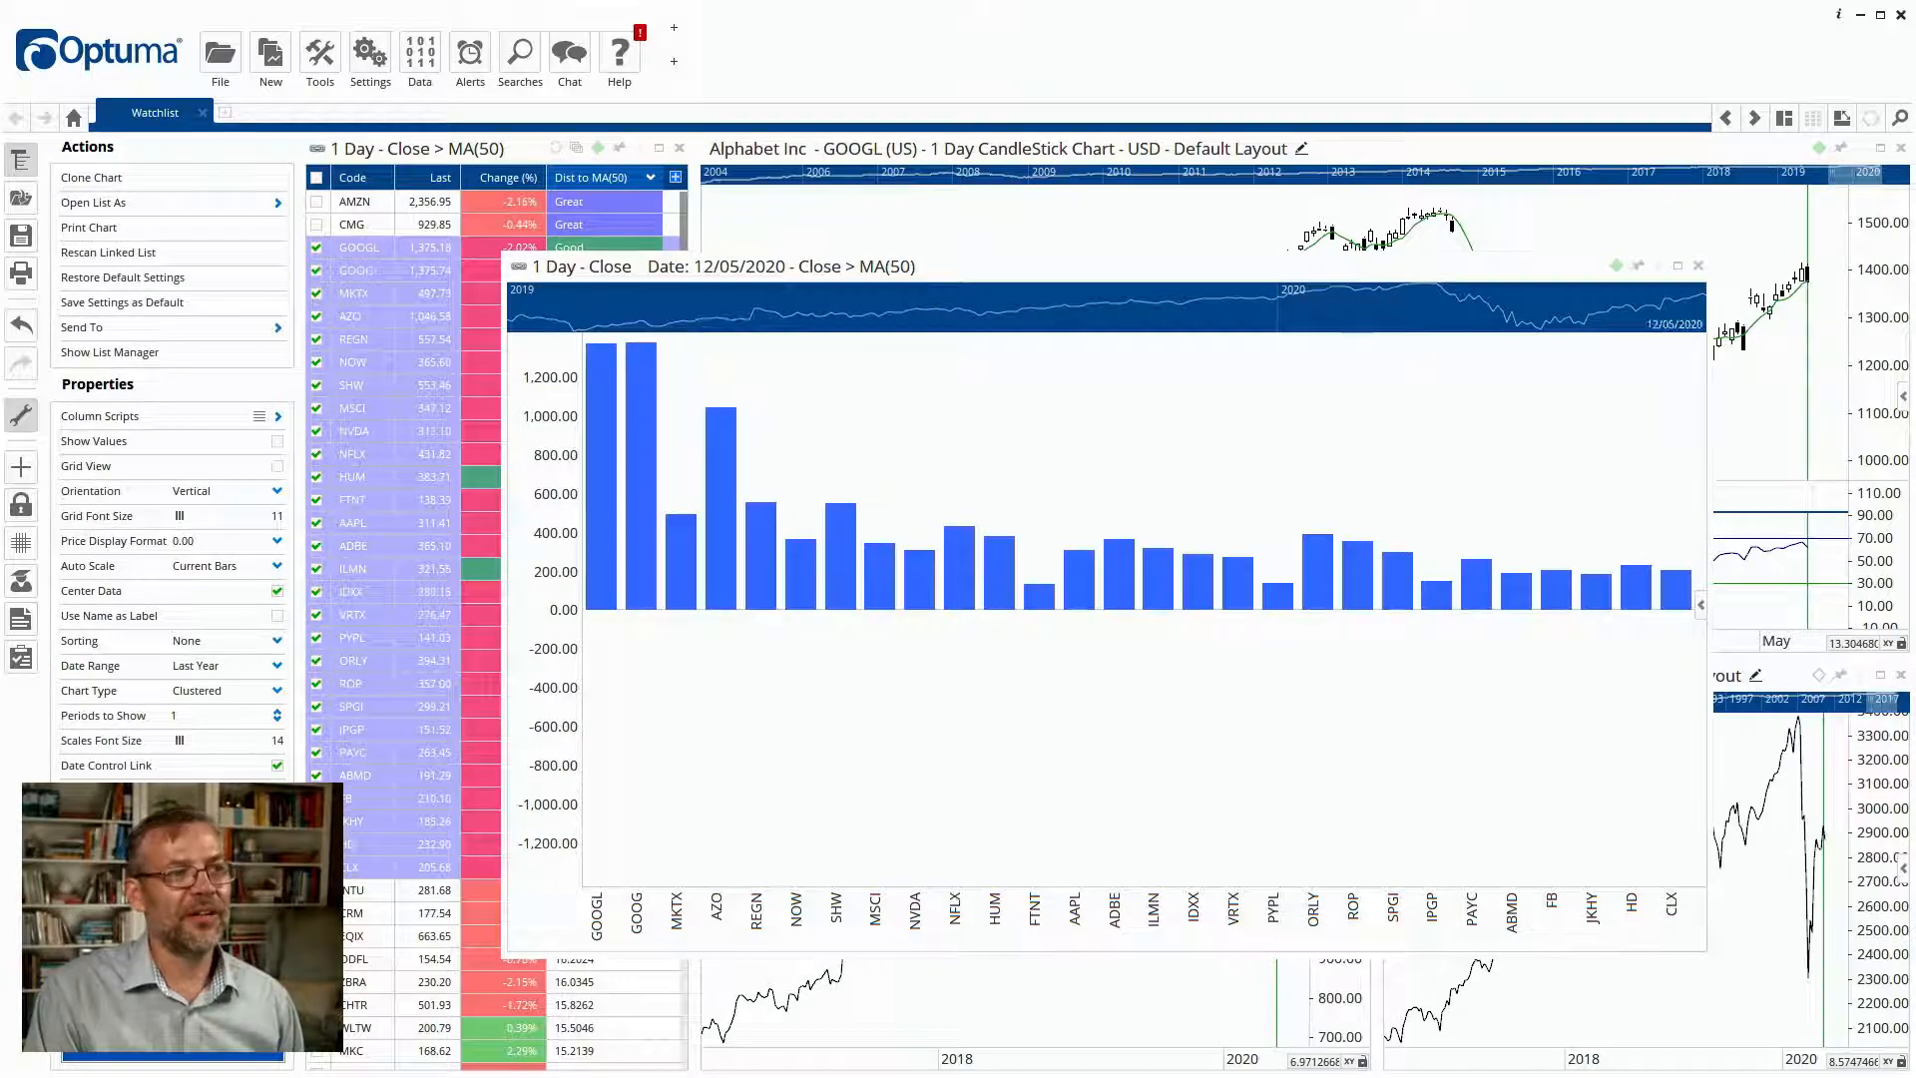
drag(1237, 266, 1095, 848)
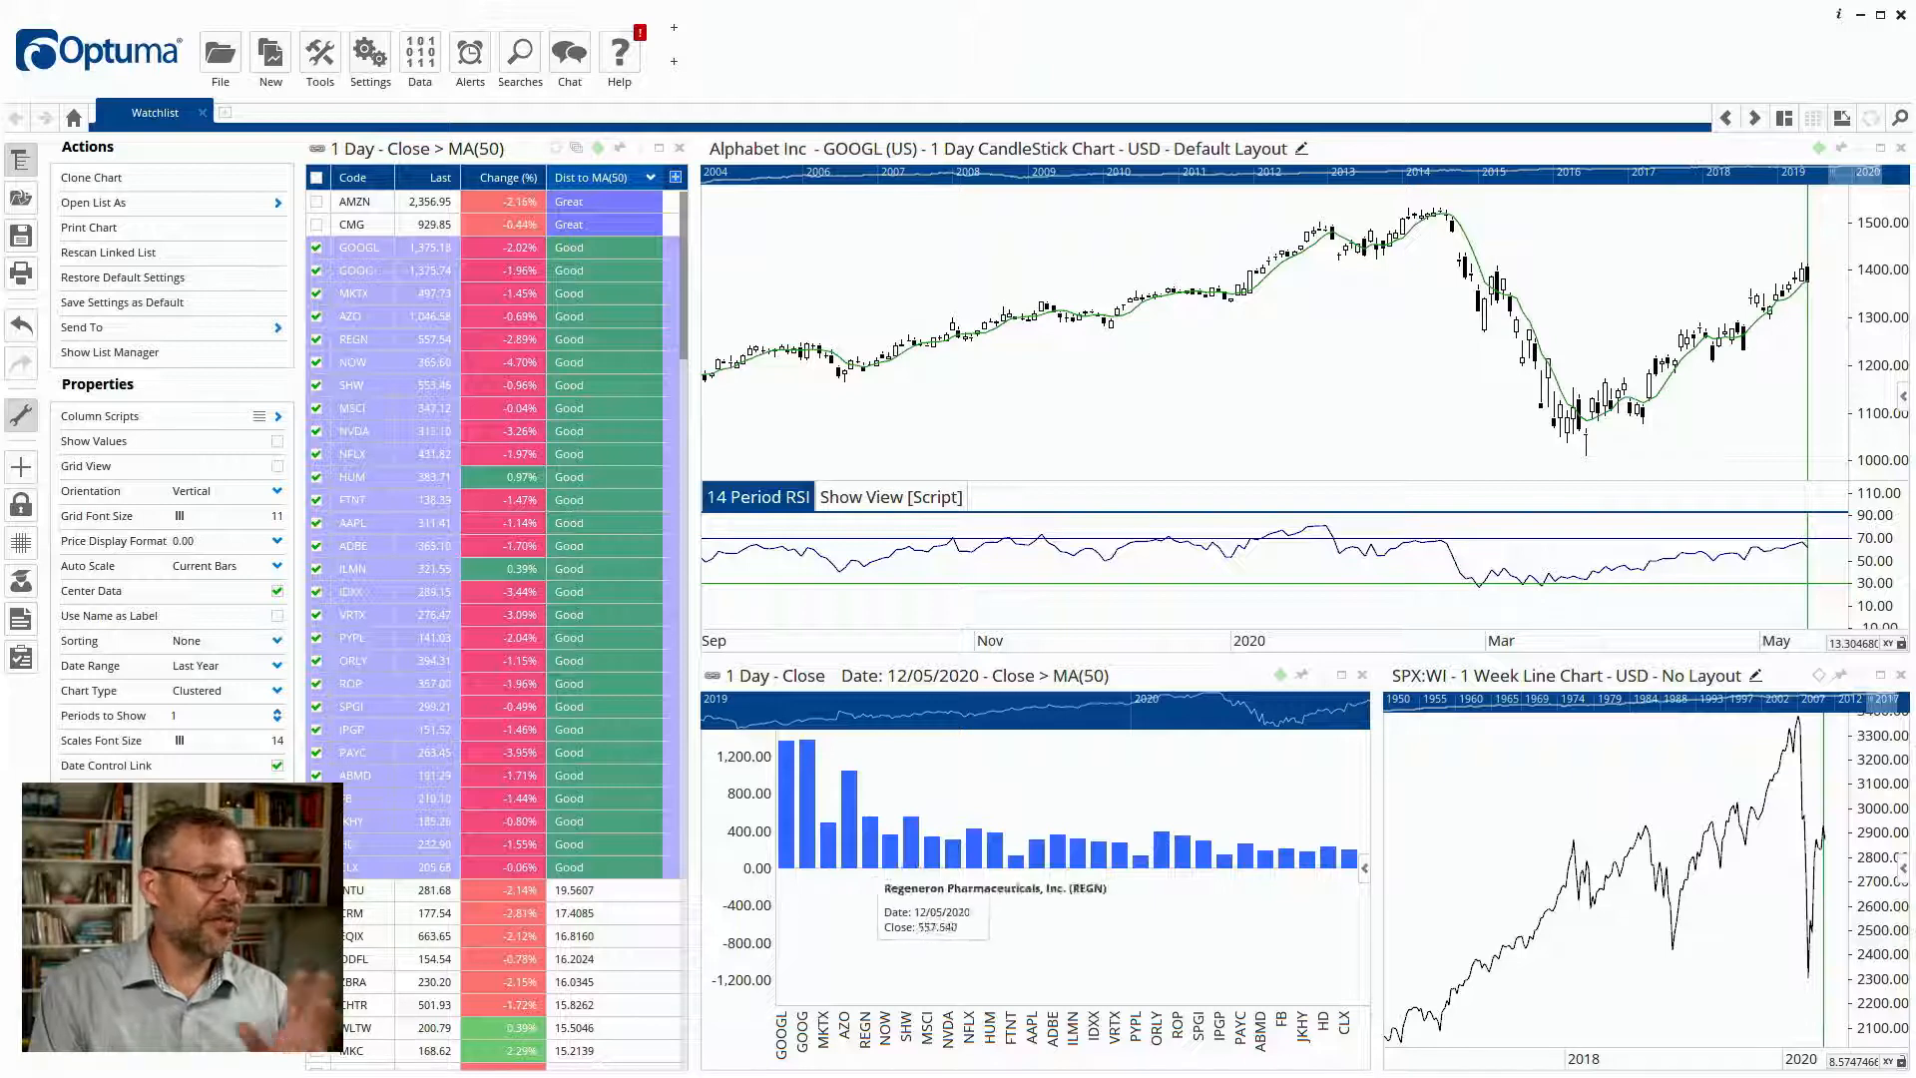
Show the column chart's scripts and view the code of the Close script without editing it
mouse_move(870, 846)
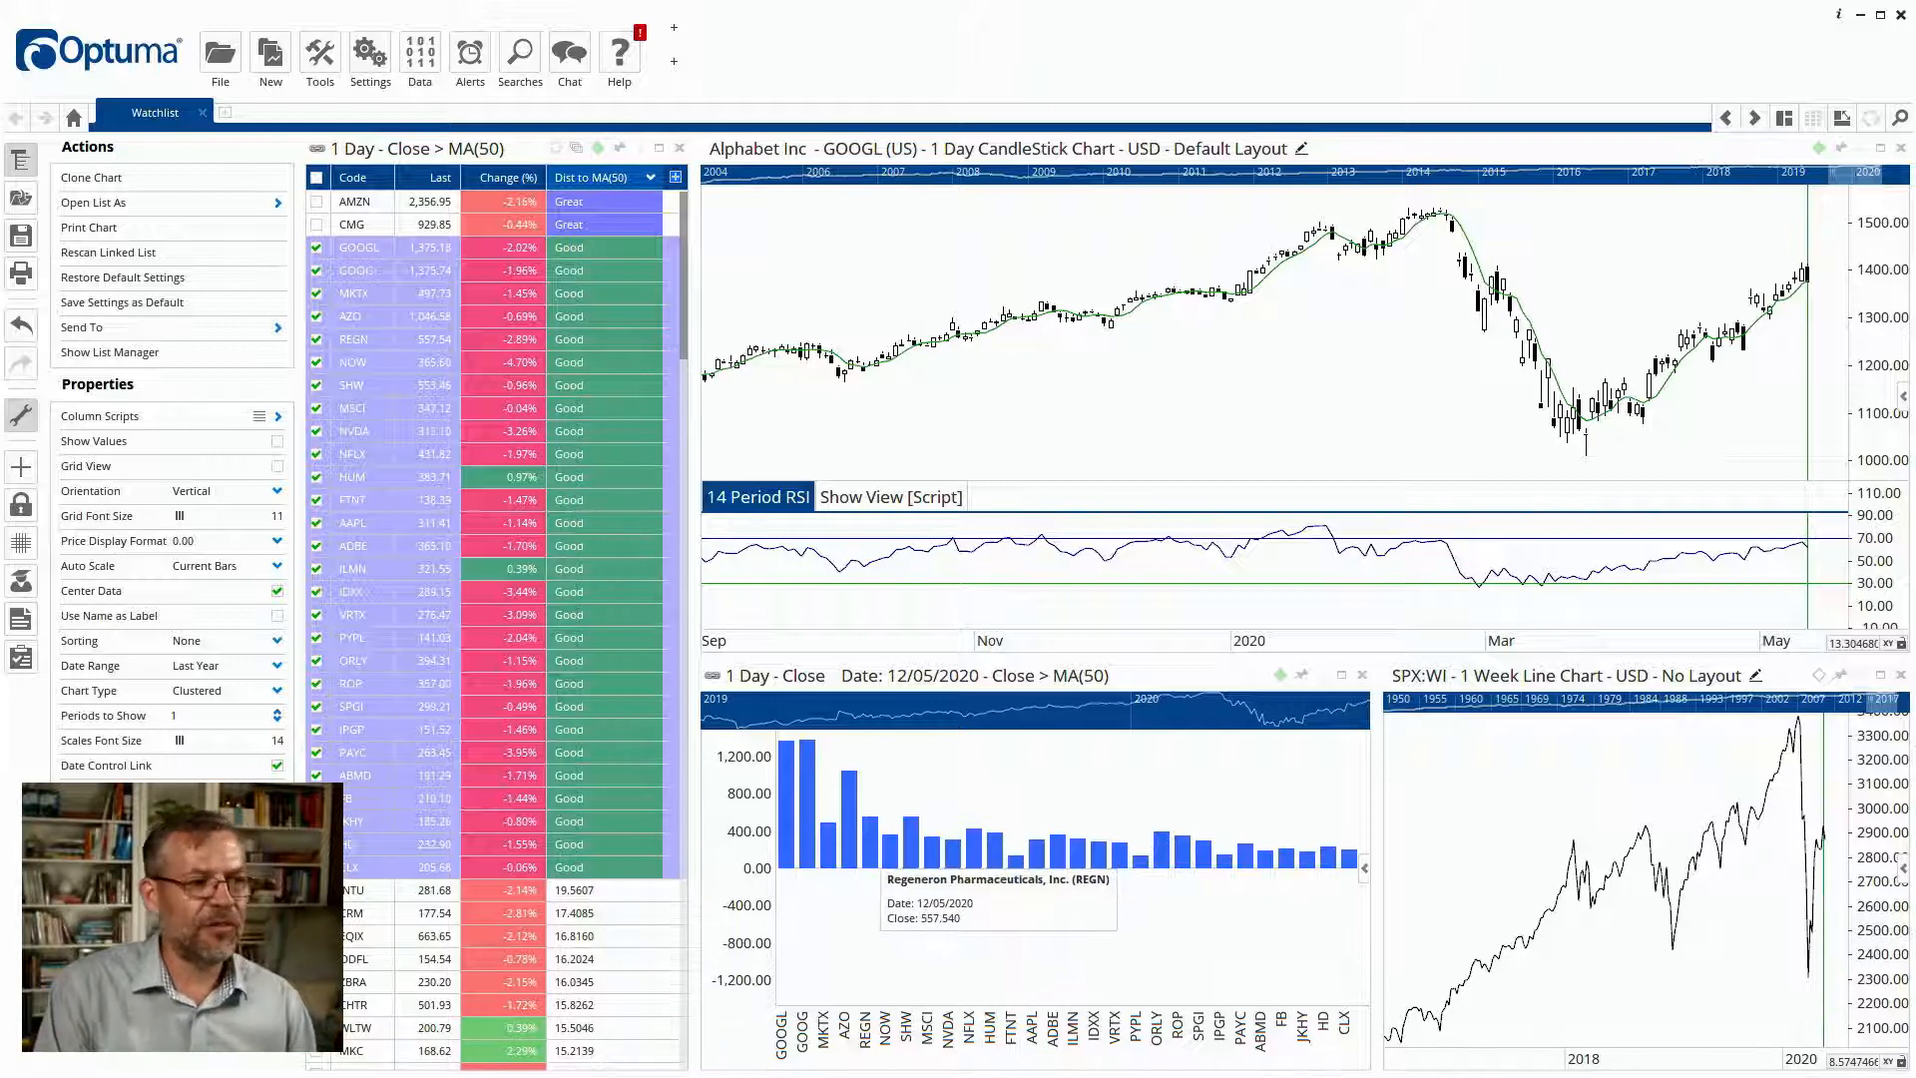
click(277, 416)
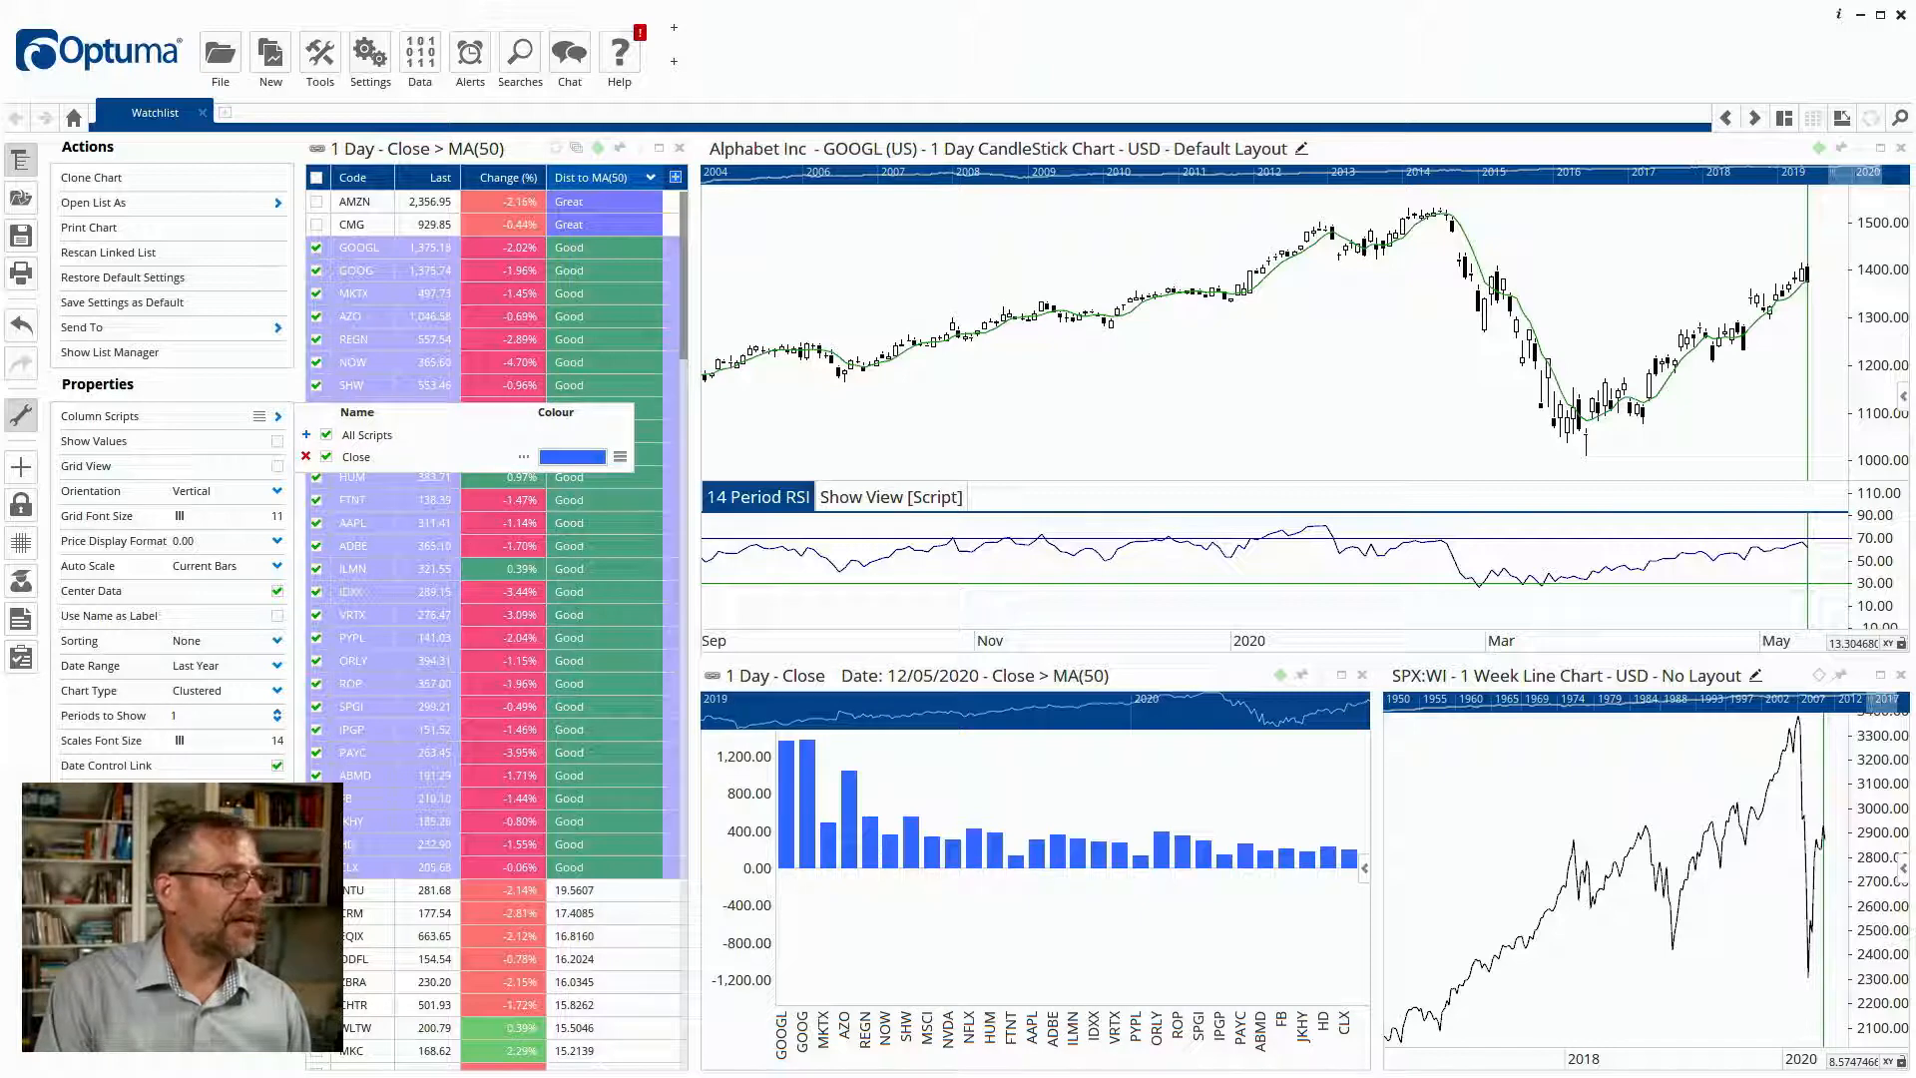
click(523, 456)
key(ctrl+a)
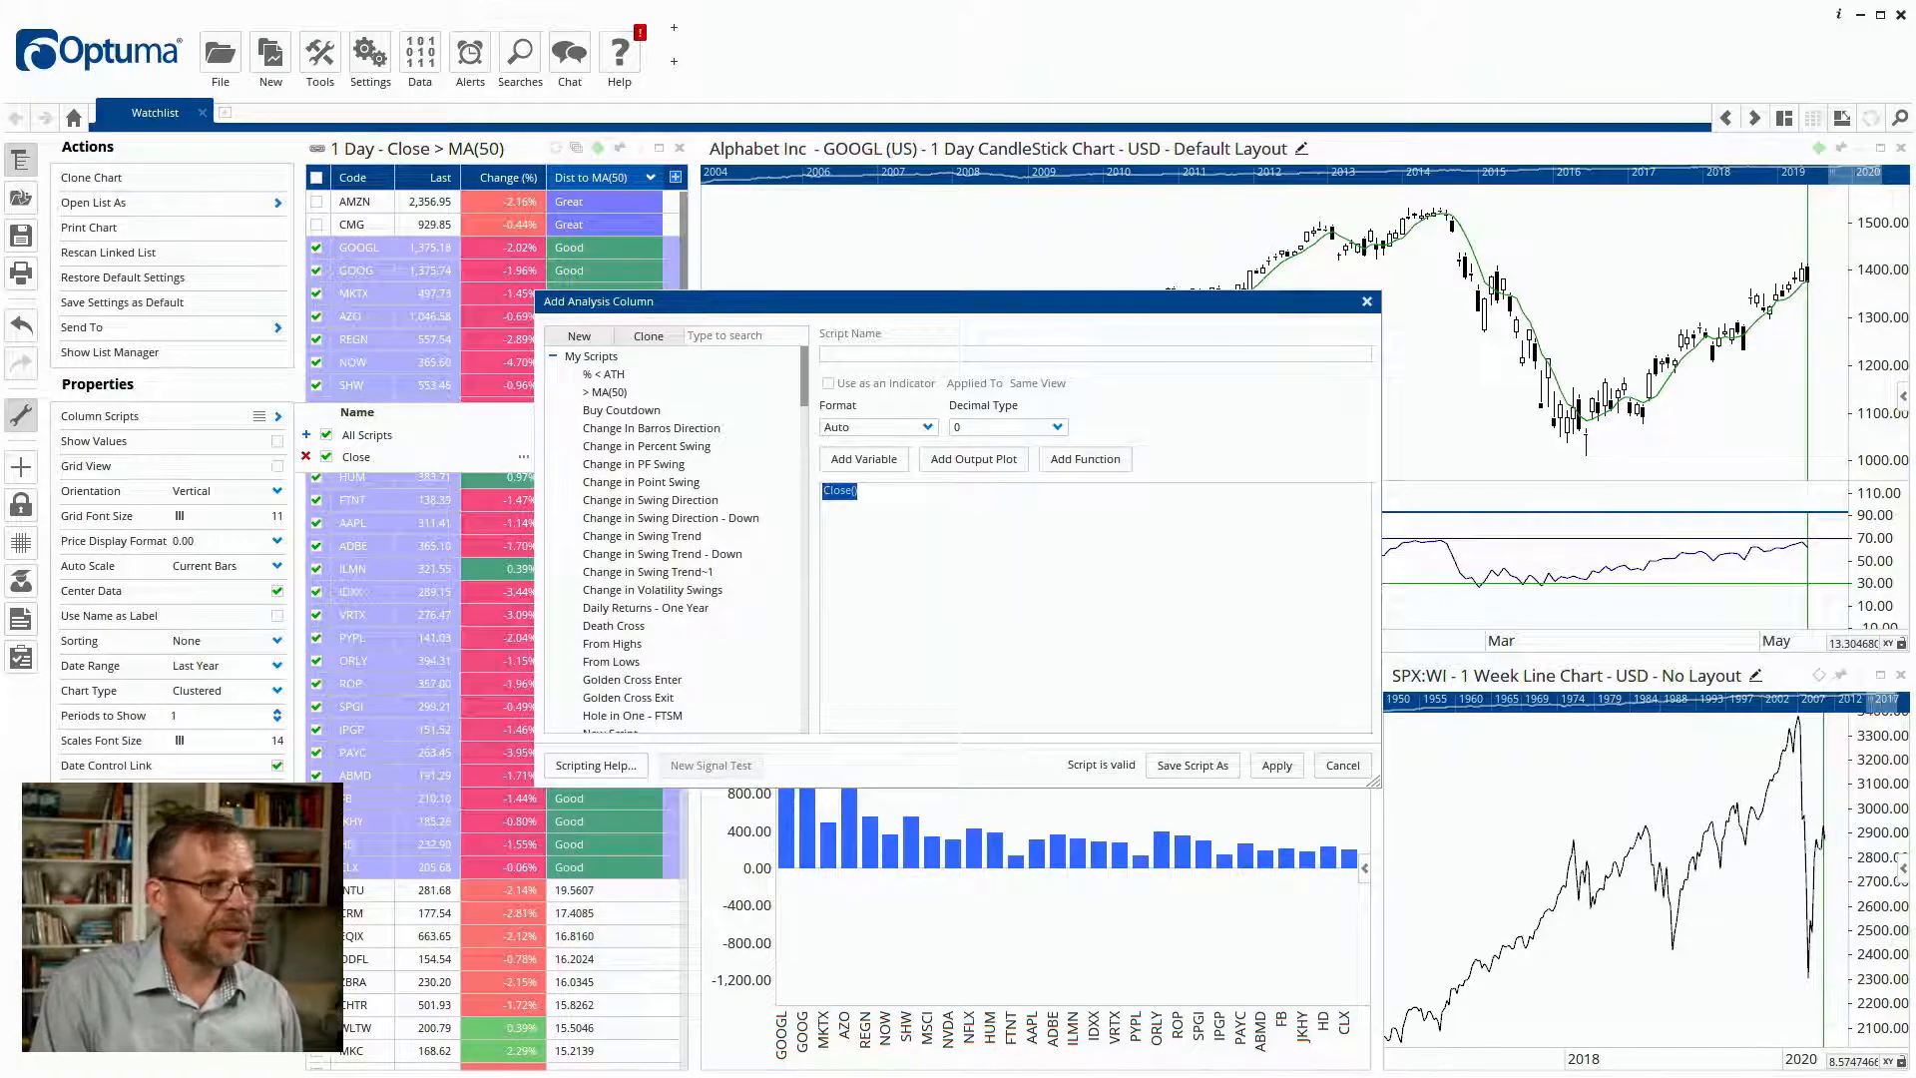
click(1342, 765)
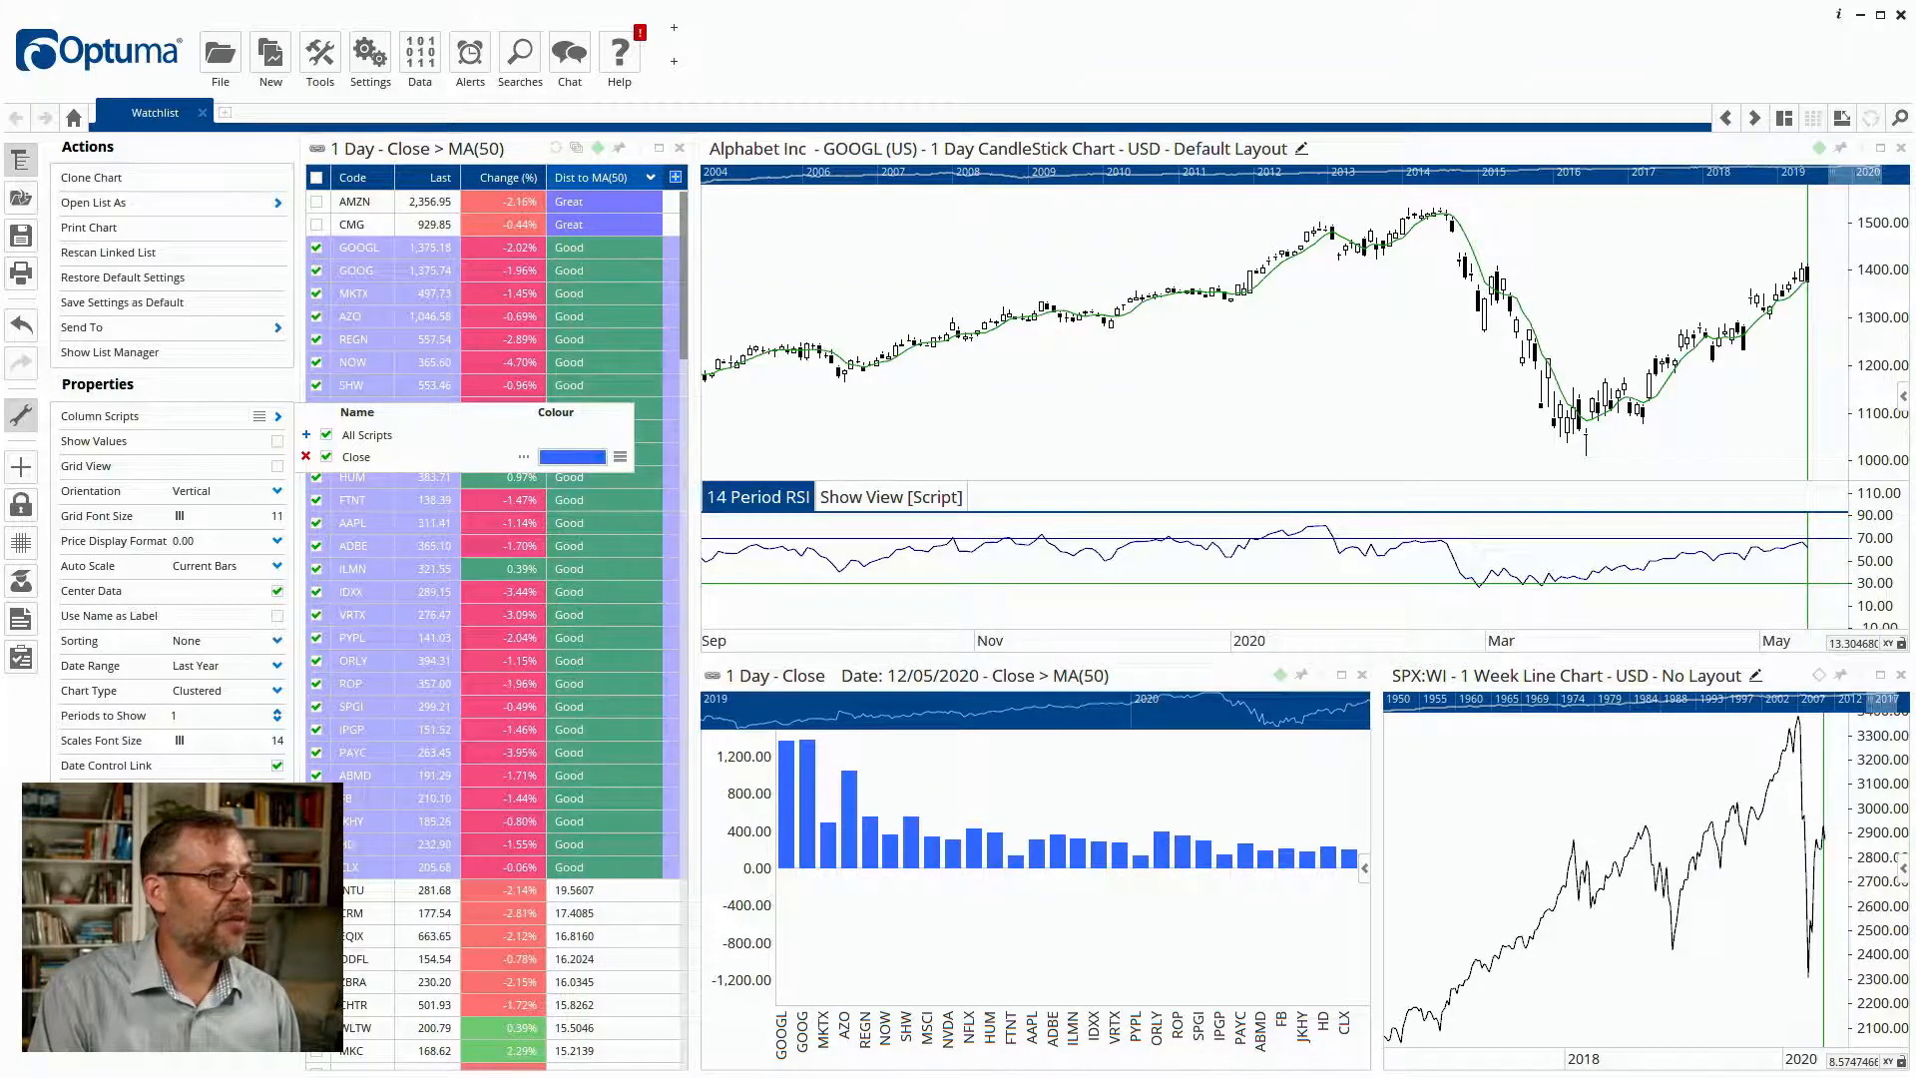
Delete the Close script from the column chart and add a new RSI() script in its place
click(305, 456)
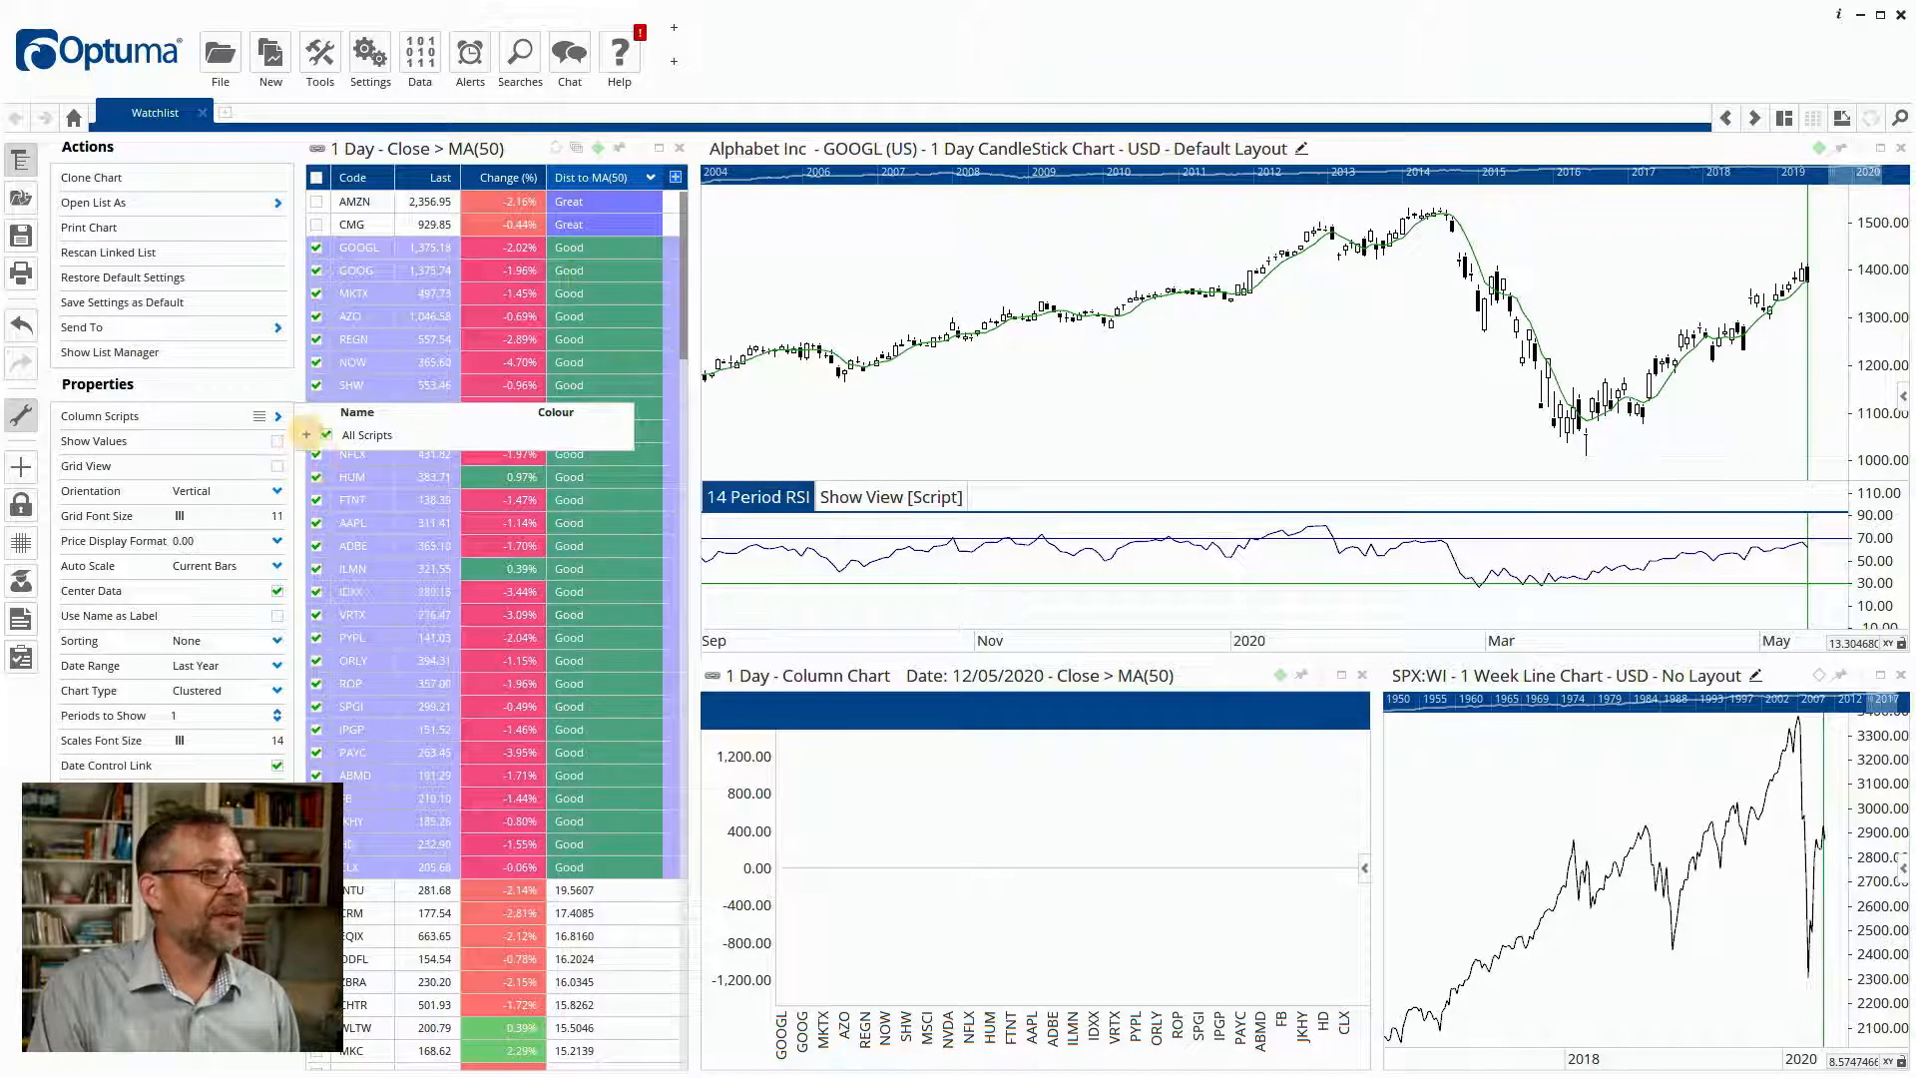
click(307, 434)
click(920, 496)
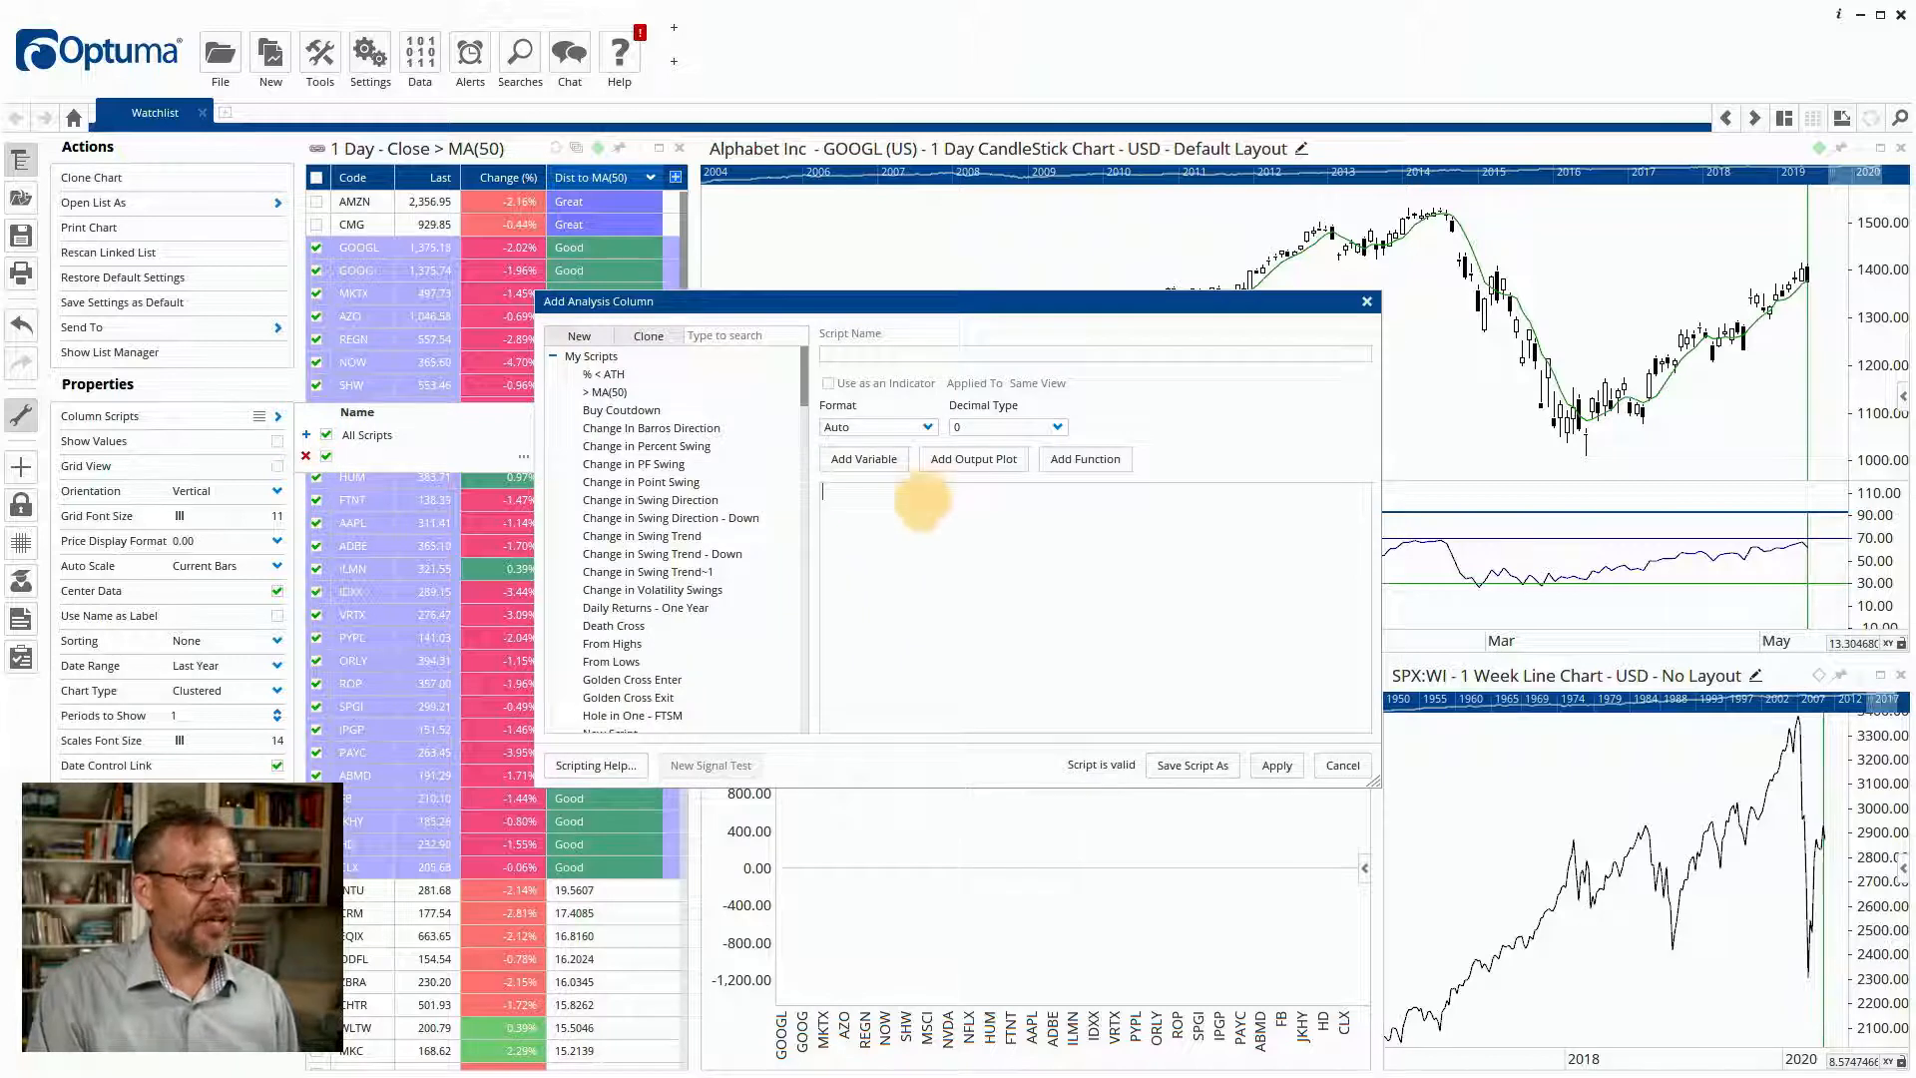
text(rsi()
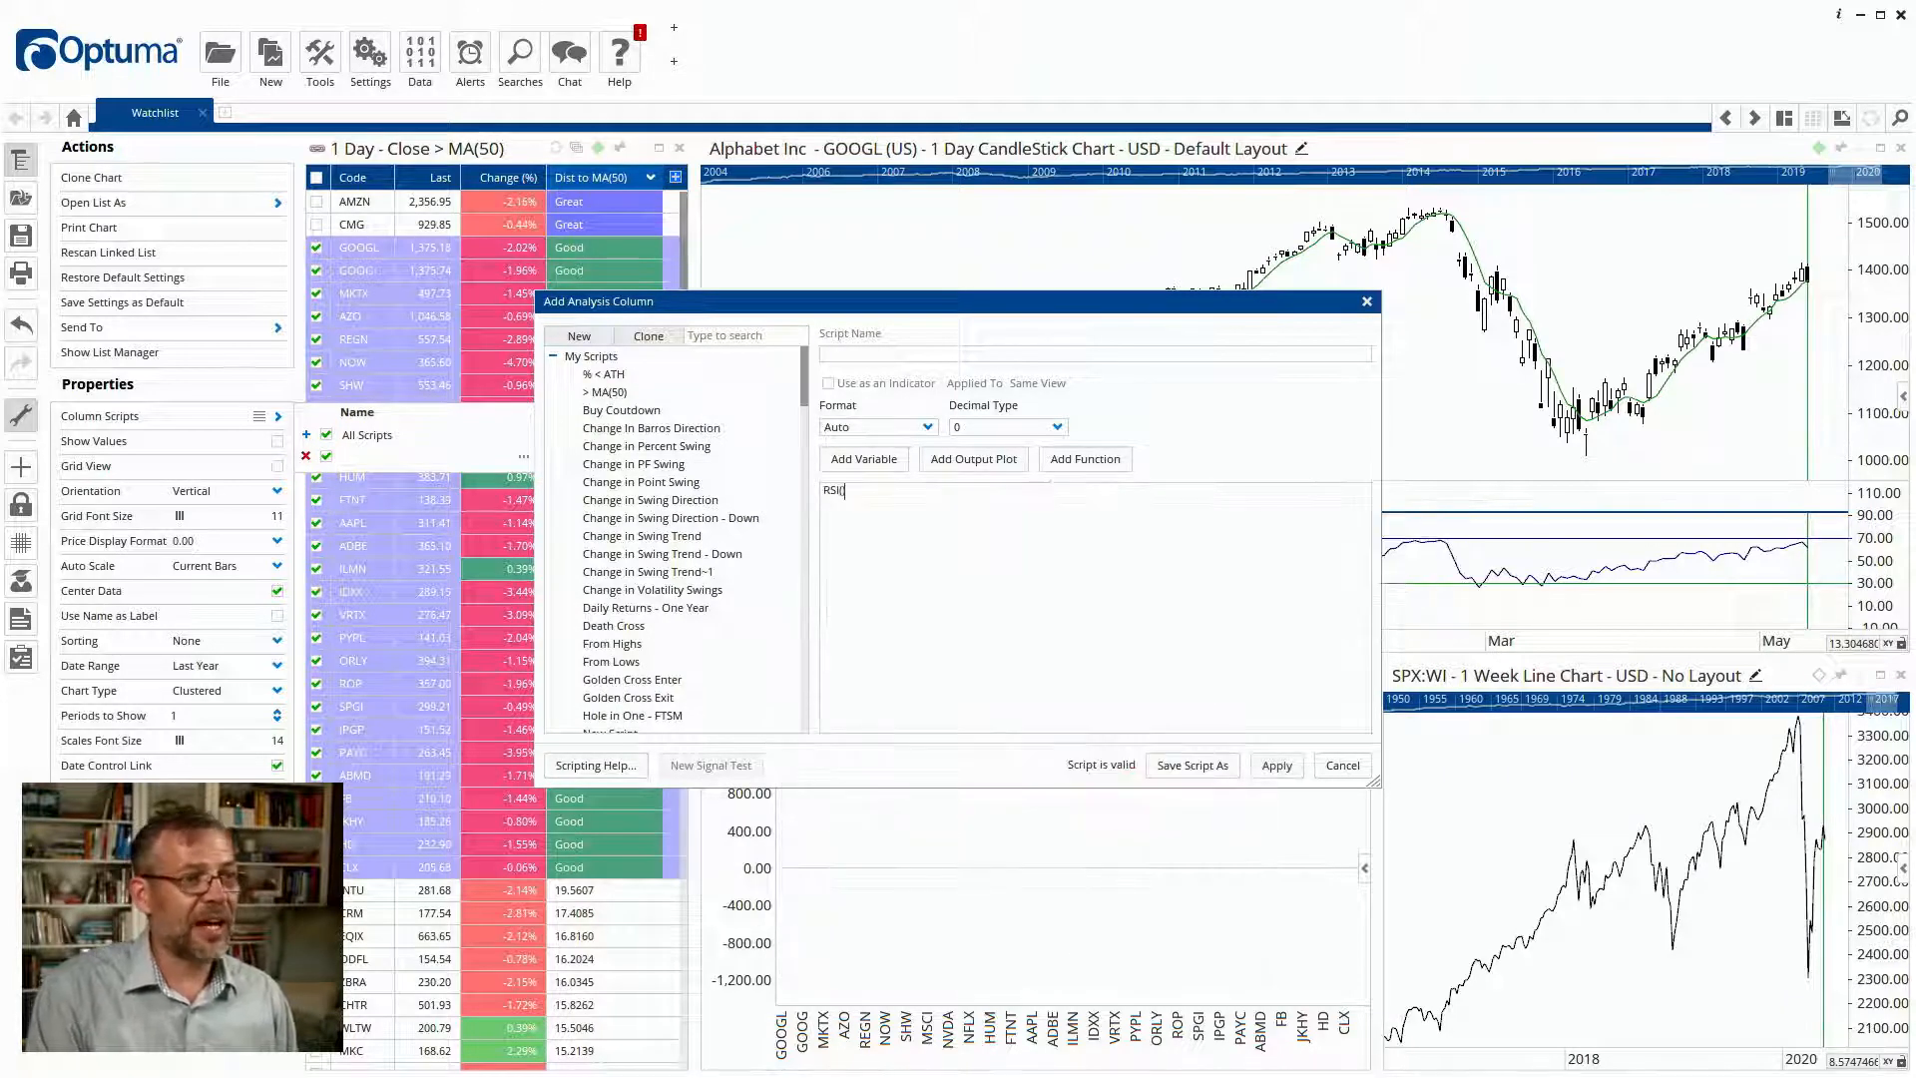
click(1276, 766)
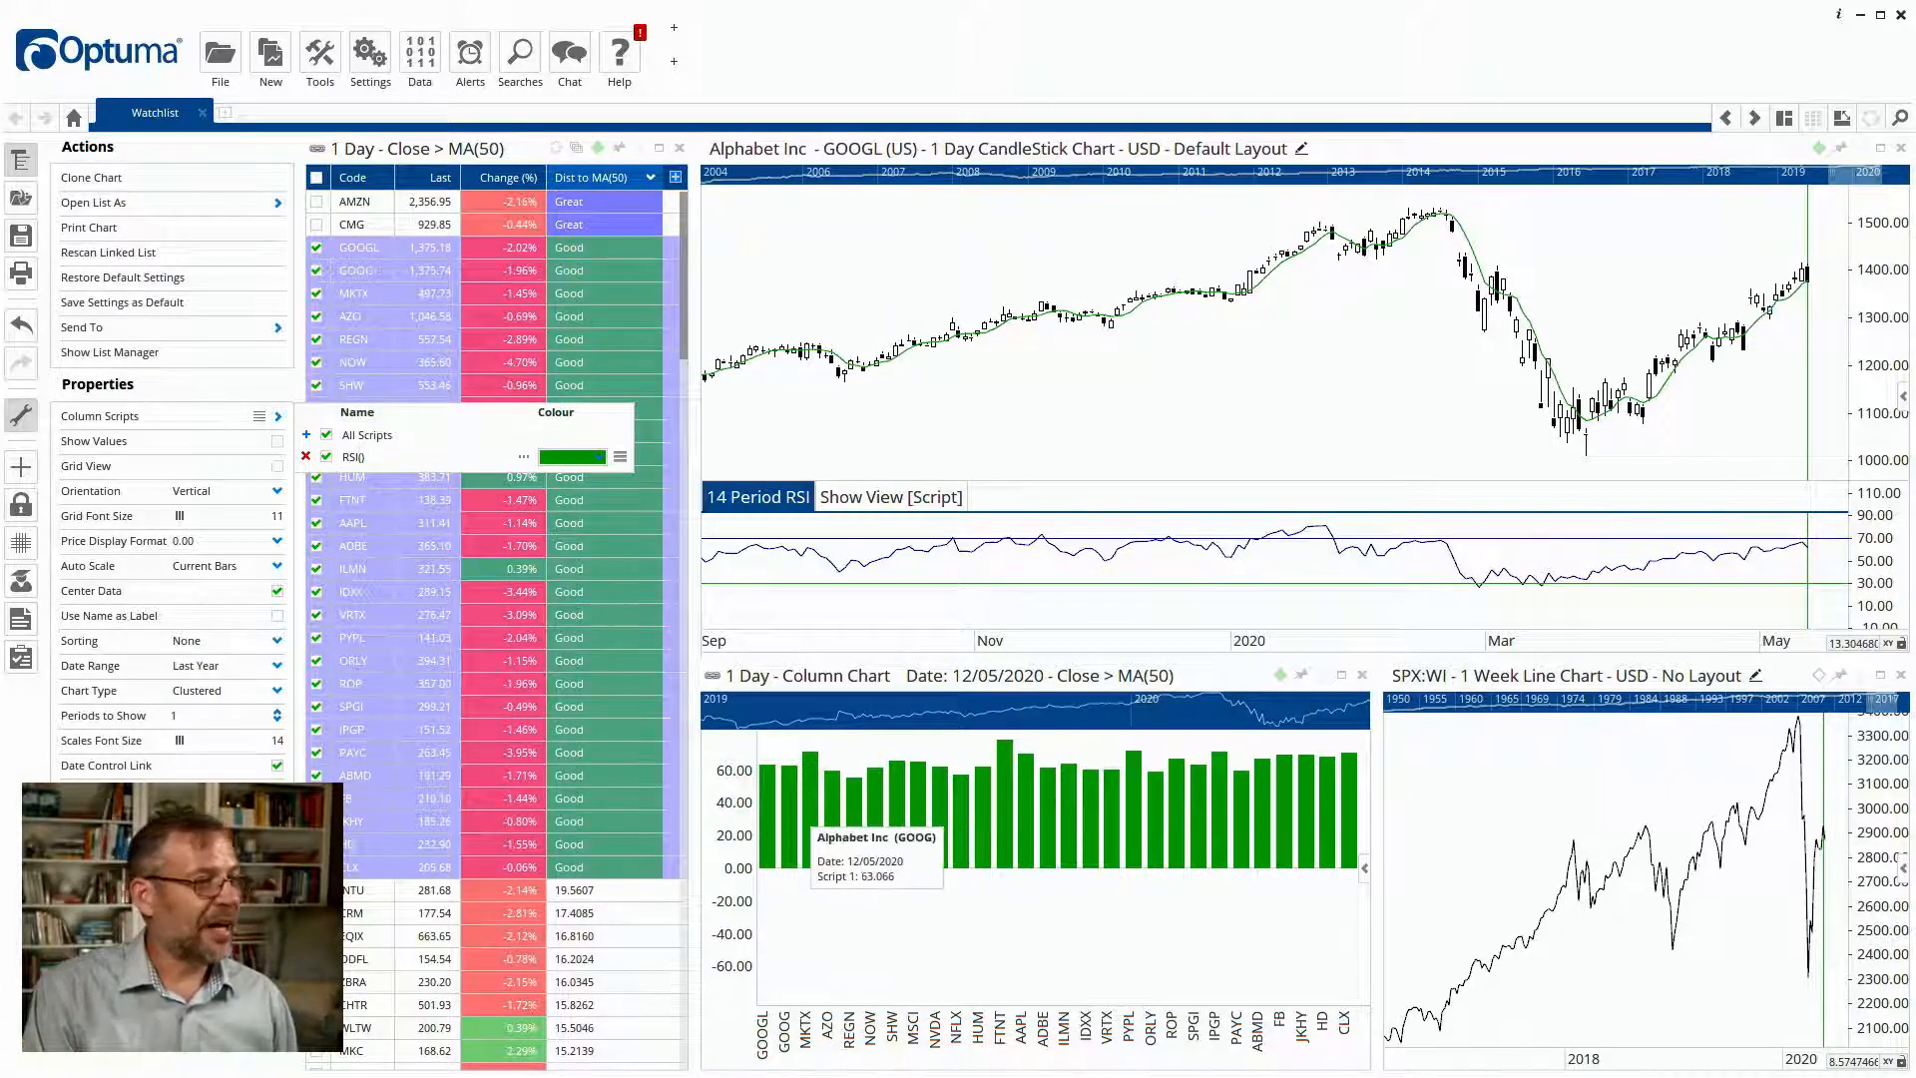
Preview GOOG from its column, then sort the column chart in ascending order
click(793, 809)
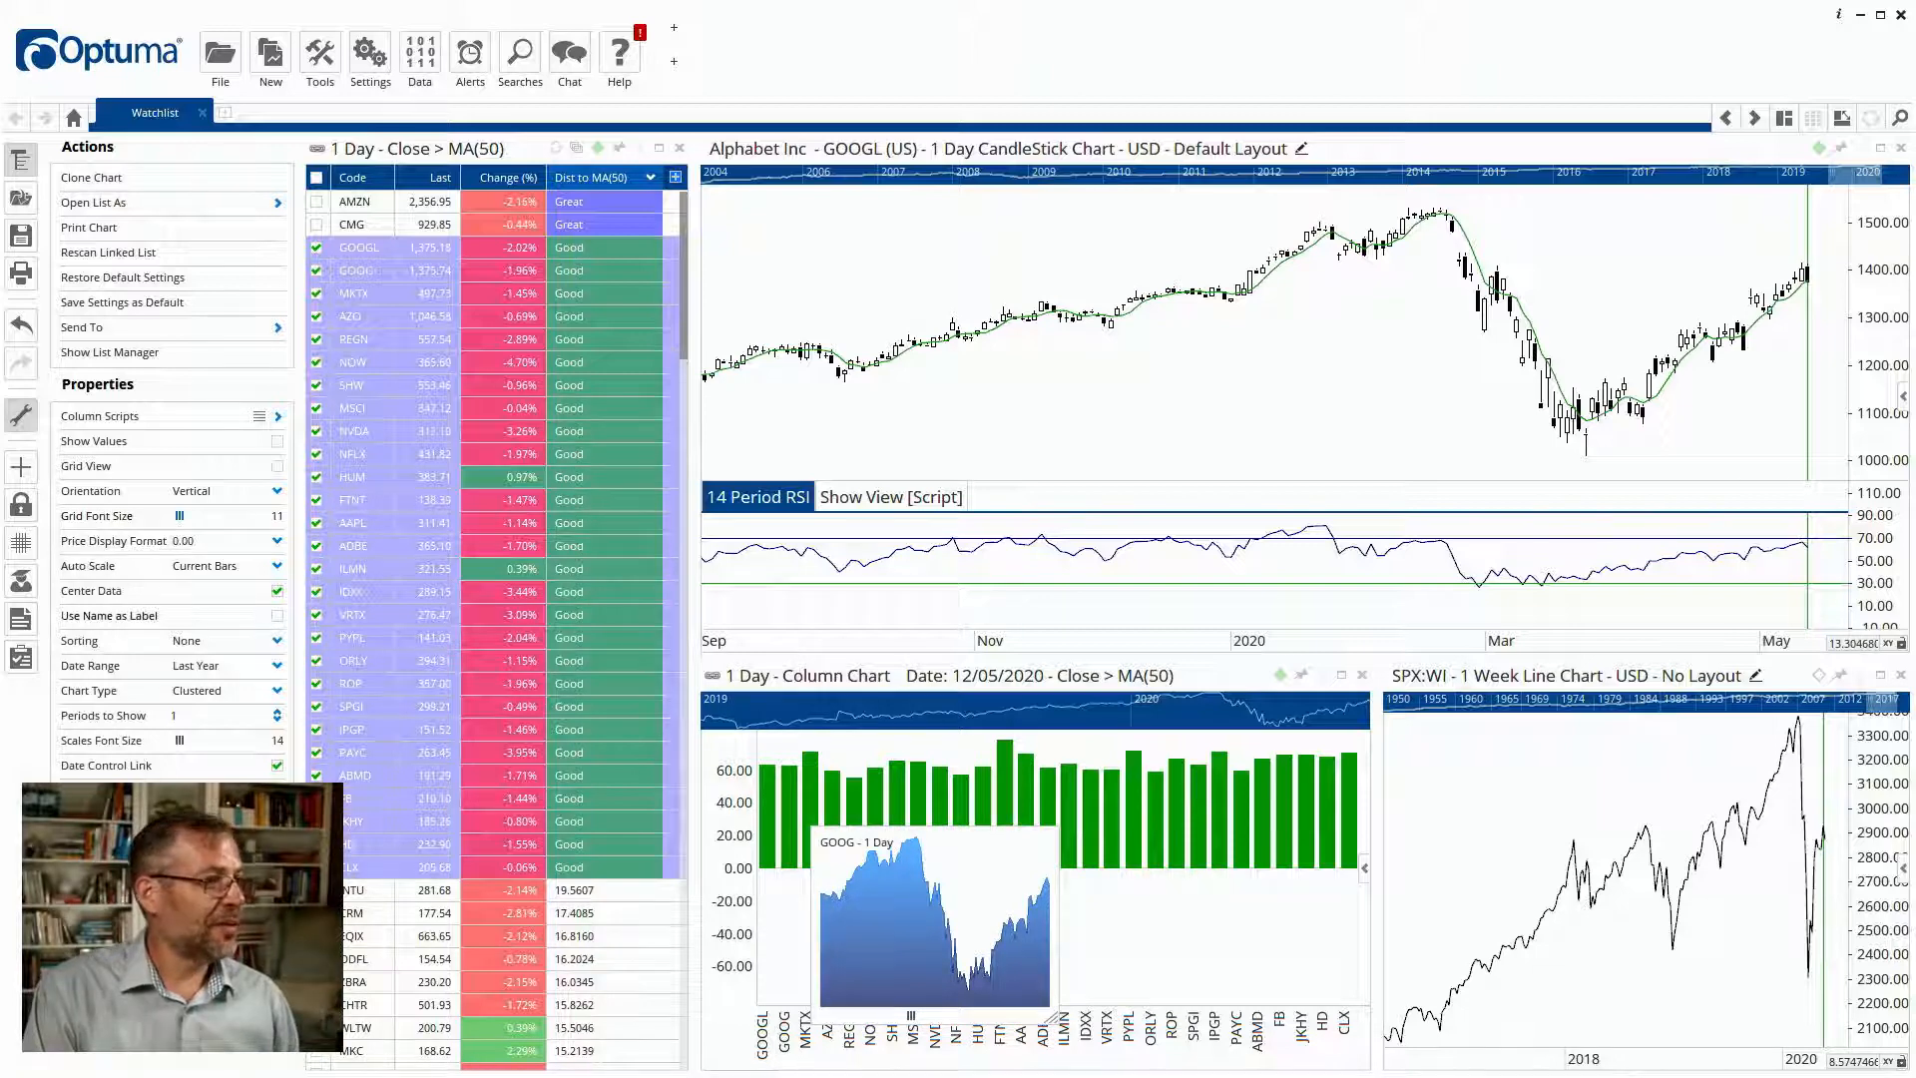
click(204, 641)
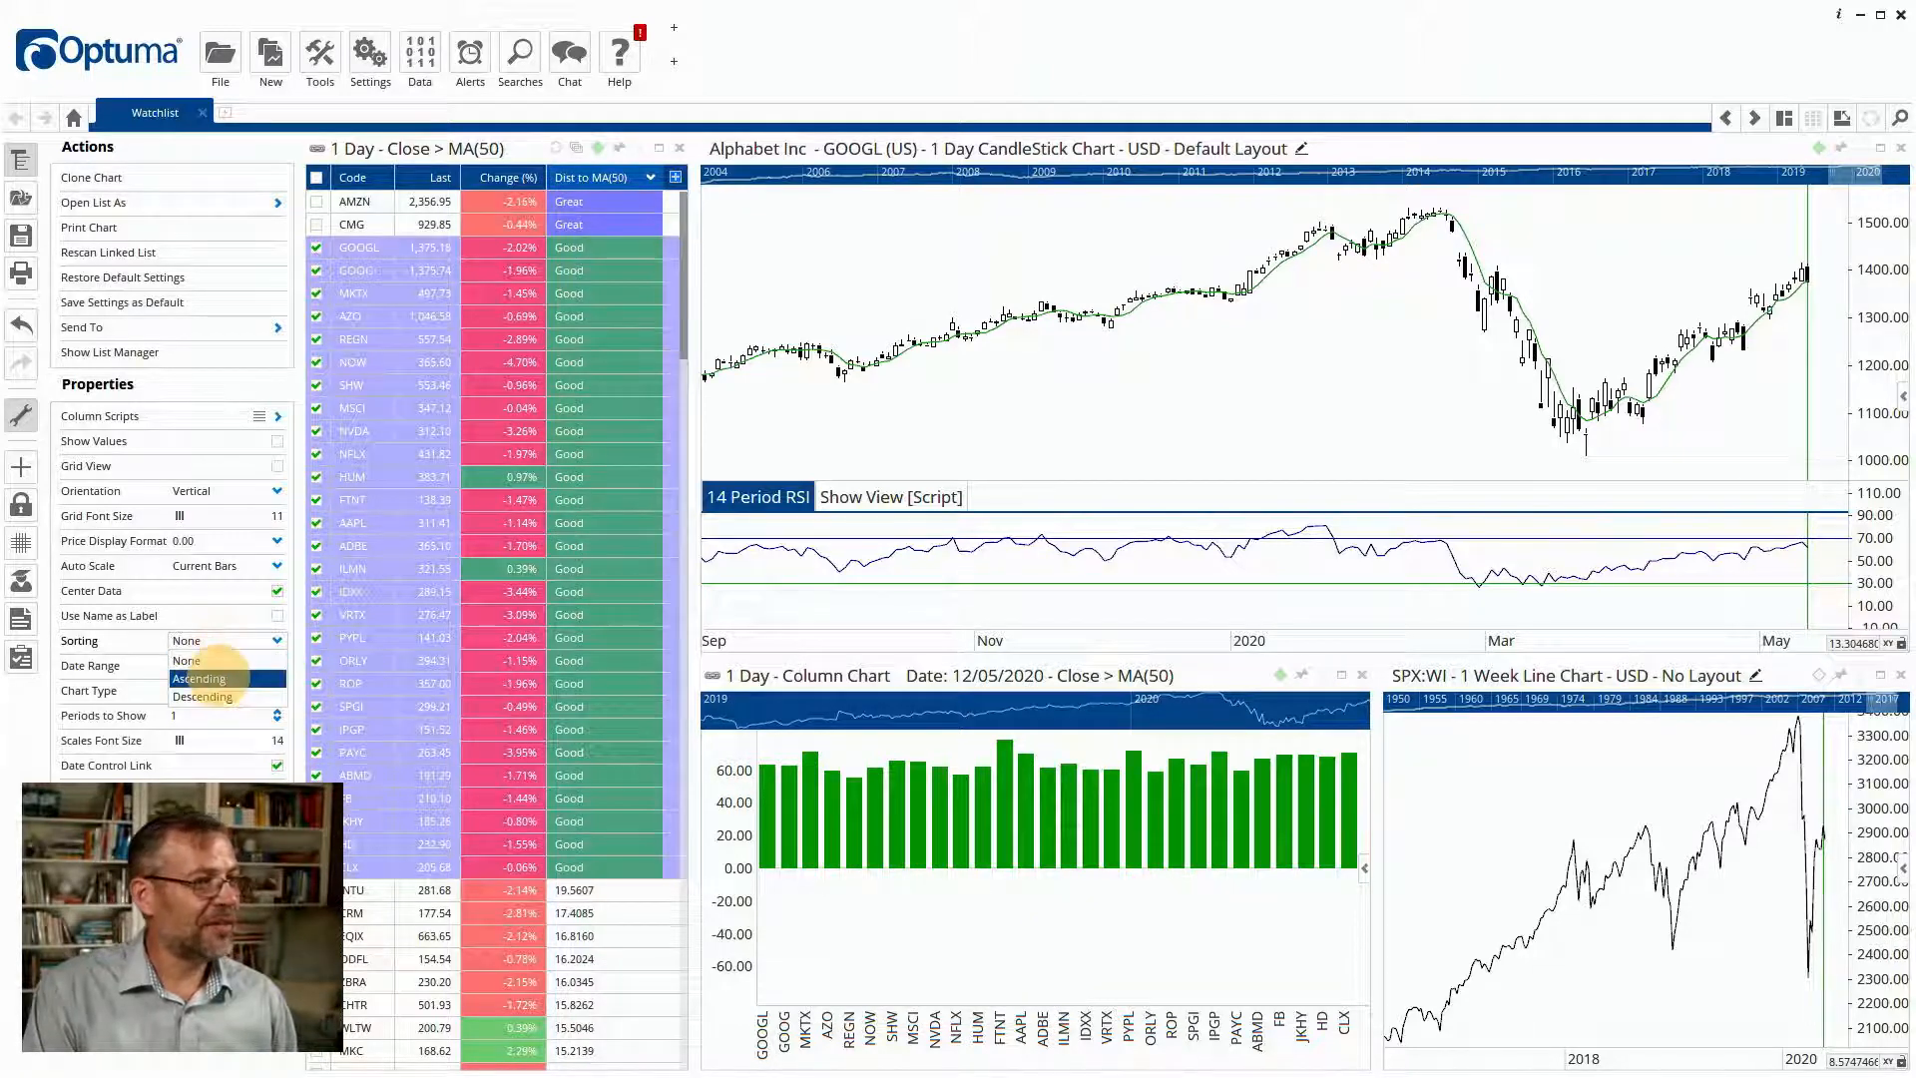
click(212, 684)
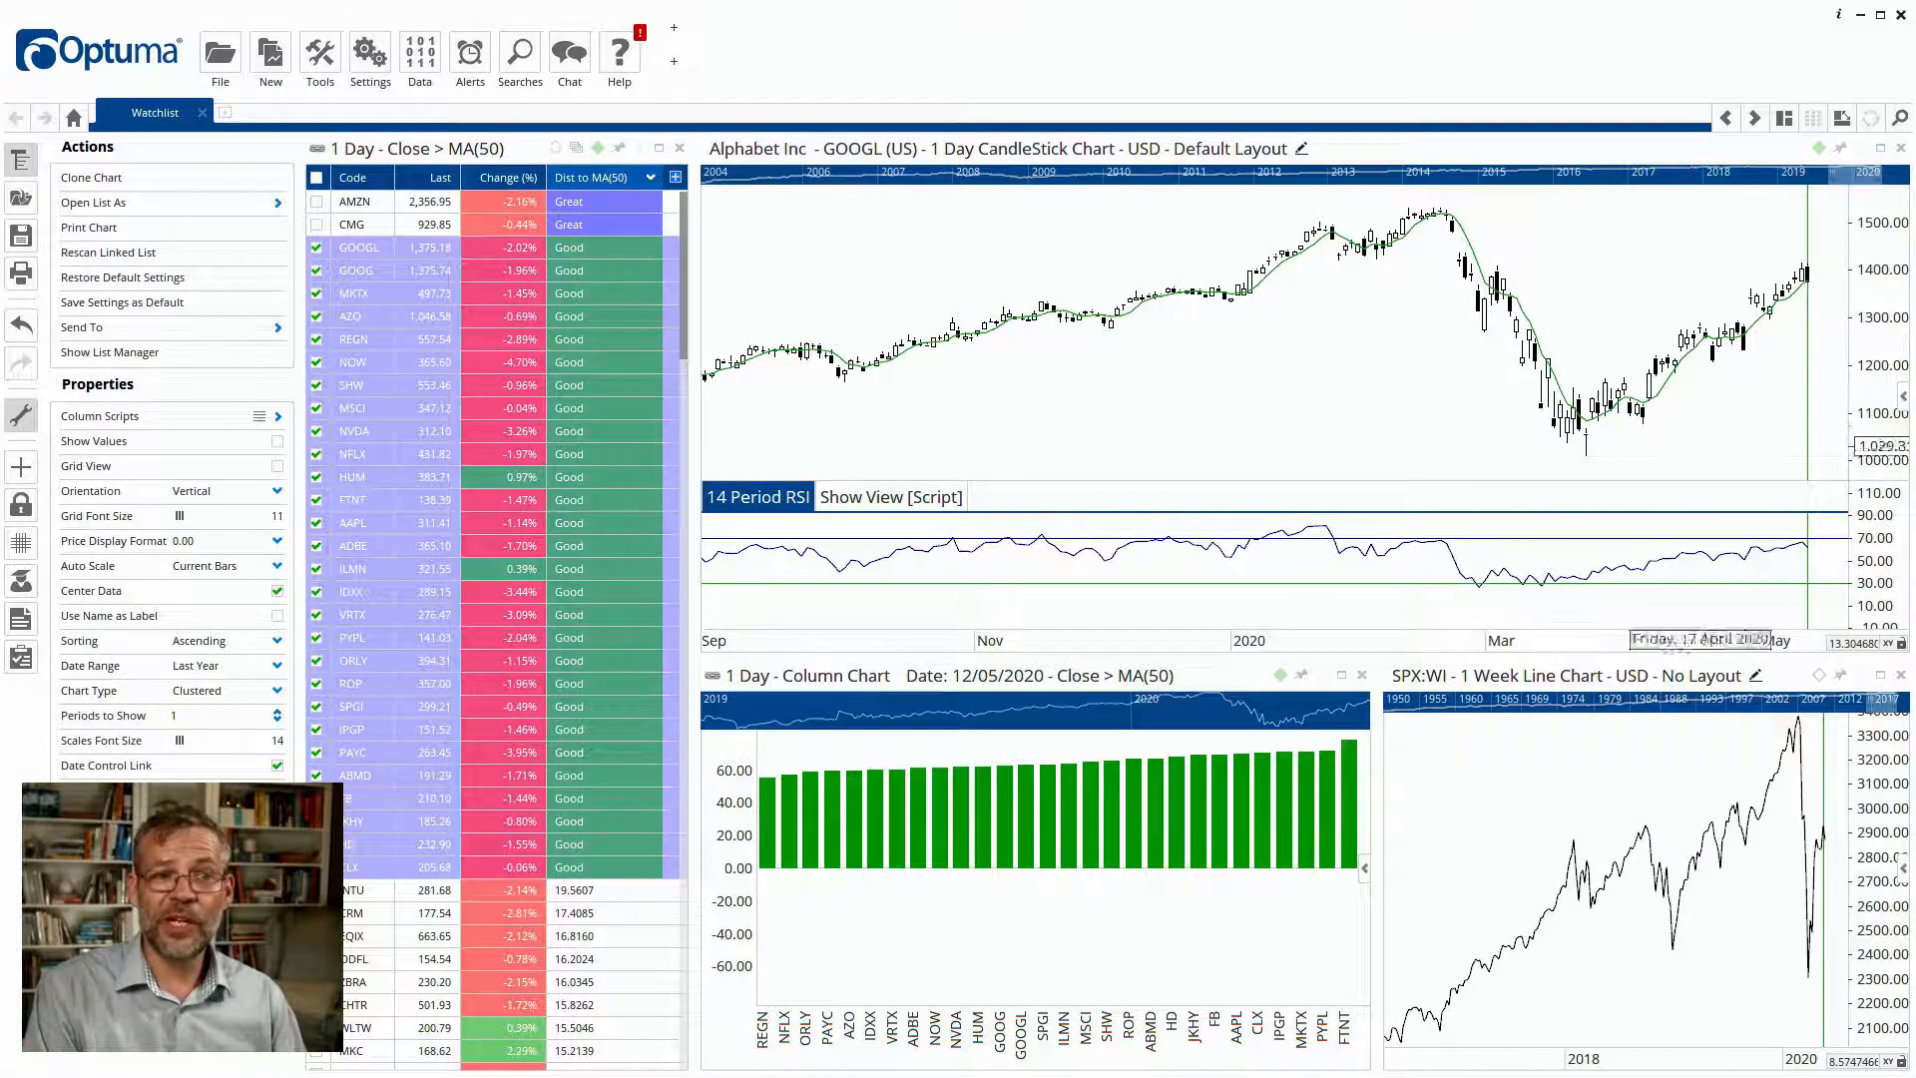
Move the column chart's date to 30 April 2020 through the linked daily GOOGL chart
click(1796, 414)
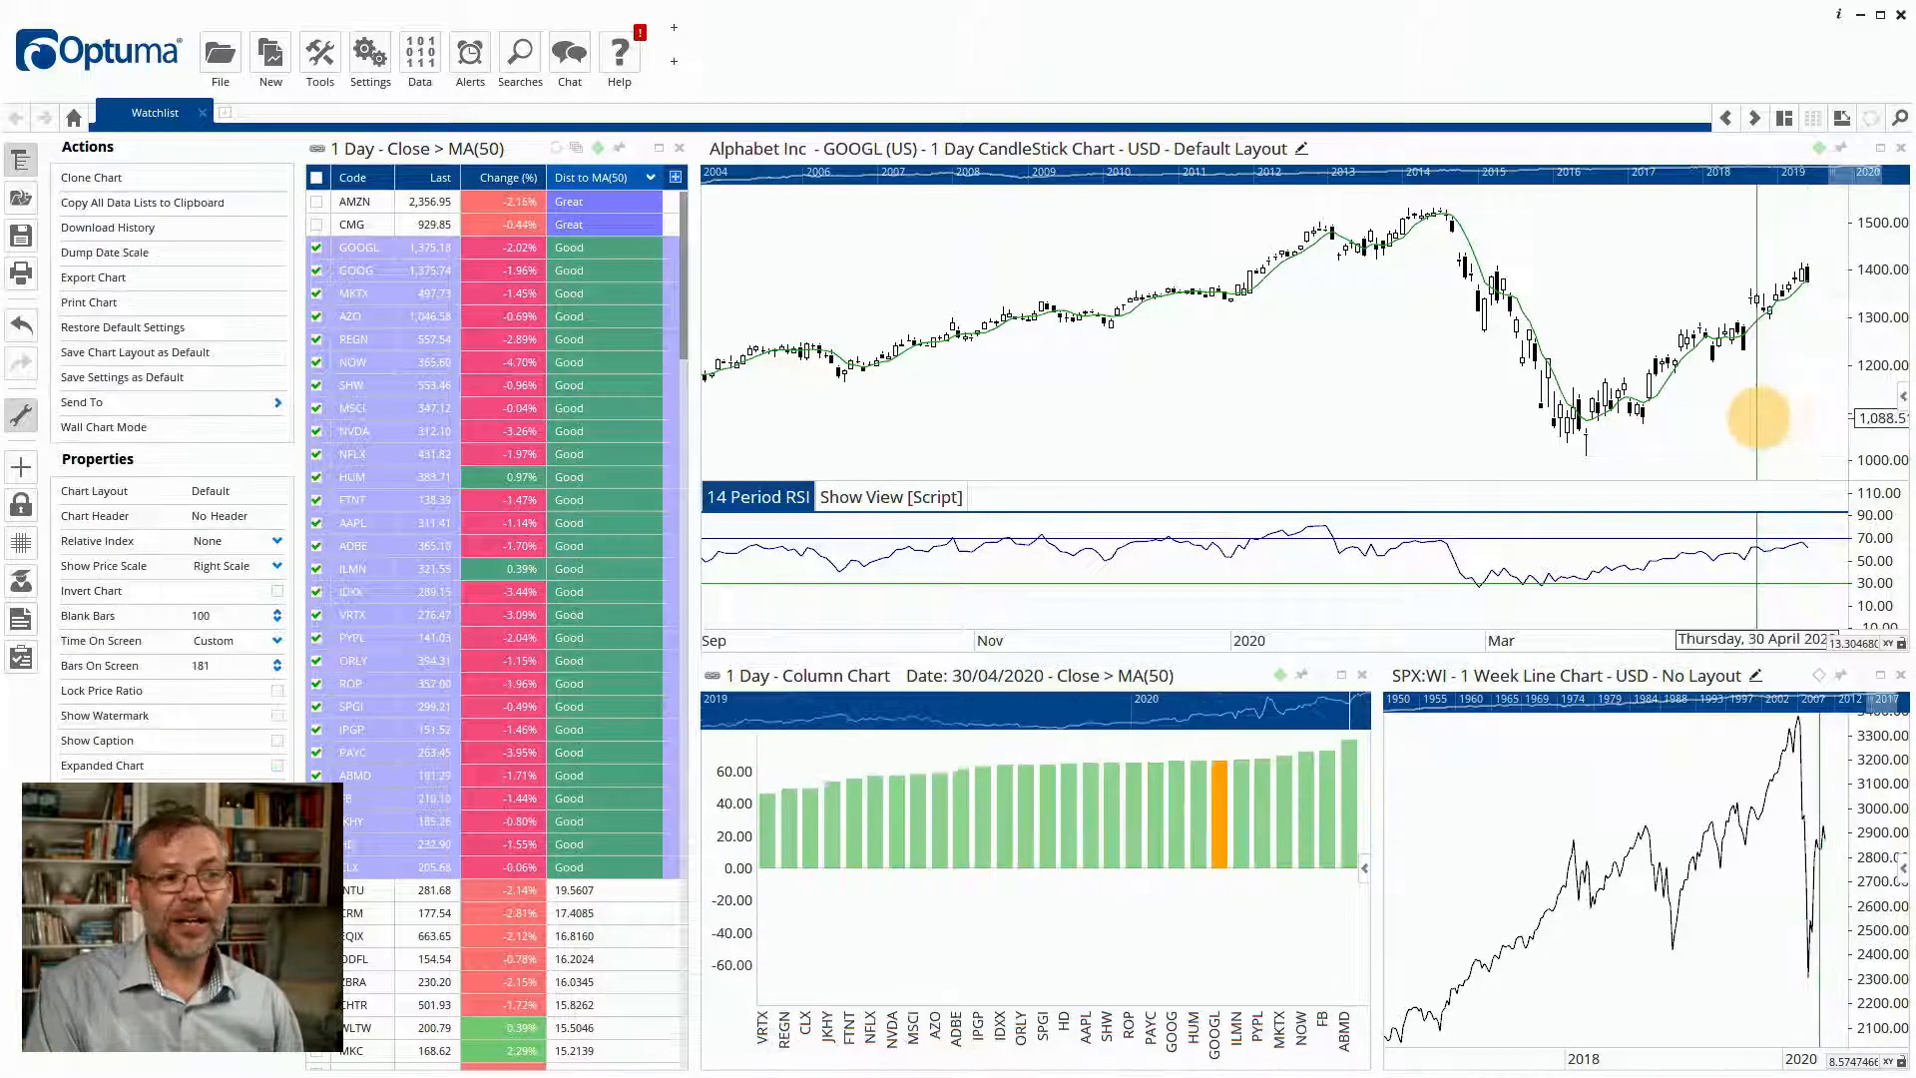